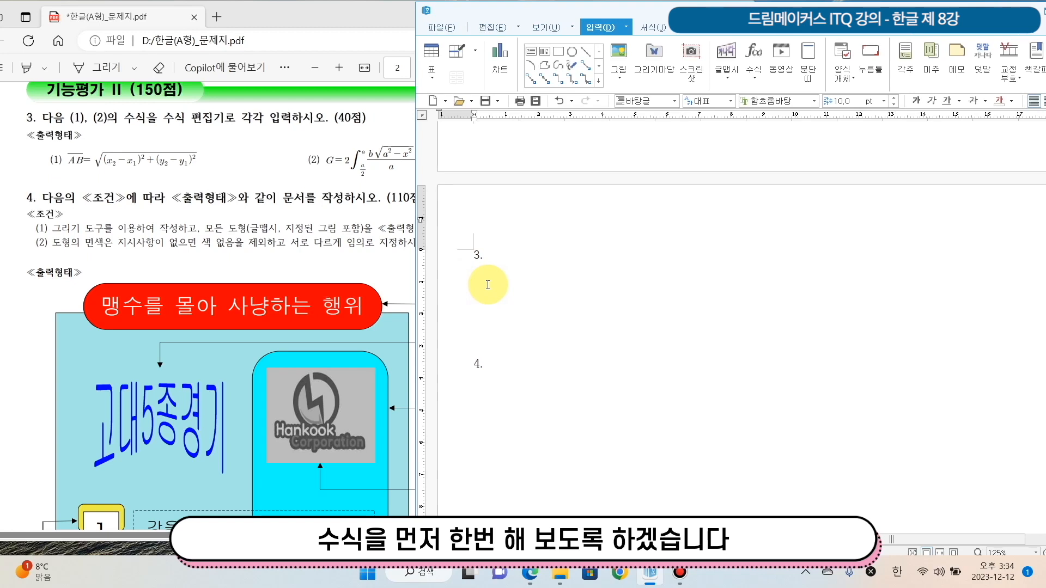
# Add the label (1) under item 3 and start a new equation after it
pyautogui.click(487, 284)
pyautogui.write('(1)')
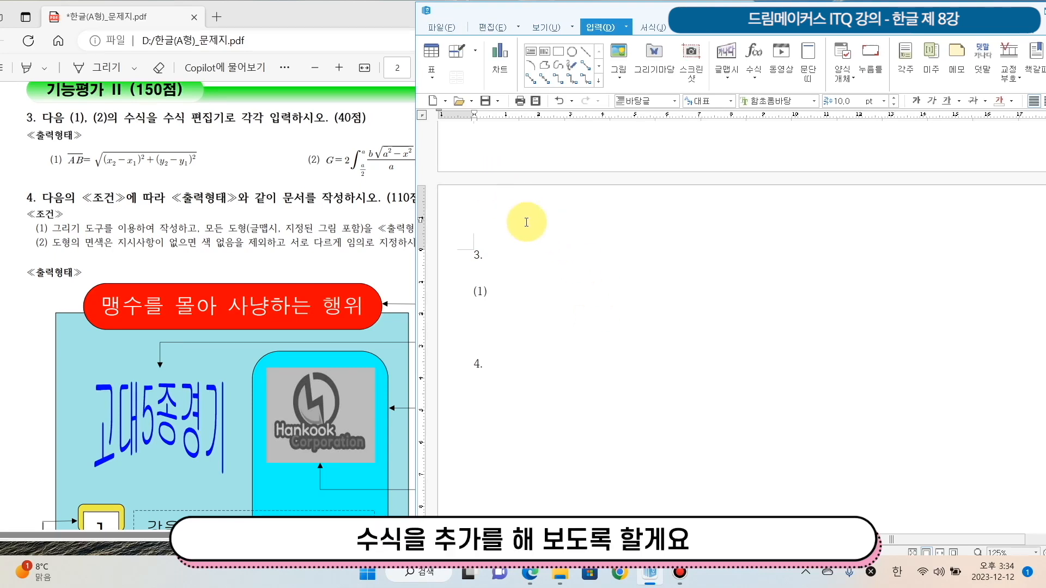
pyautogui.click(757, 70)
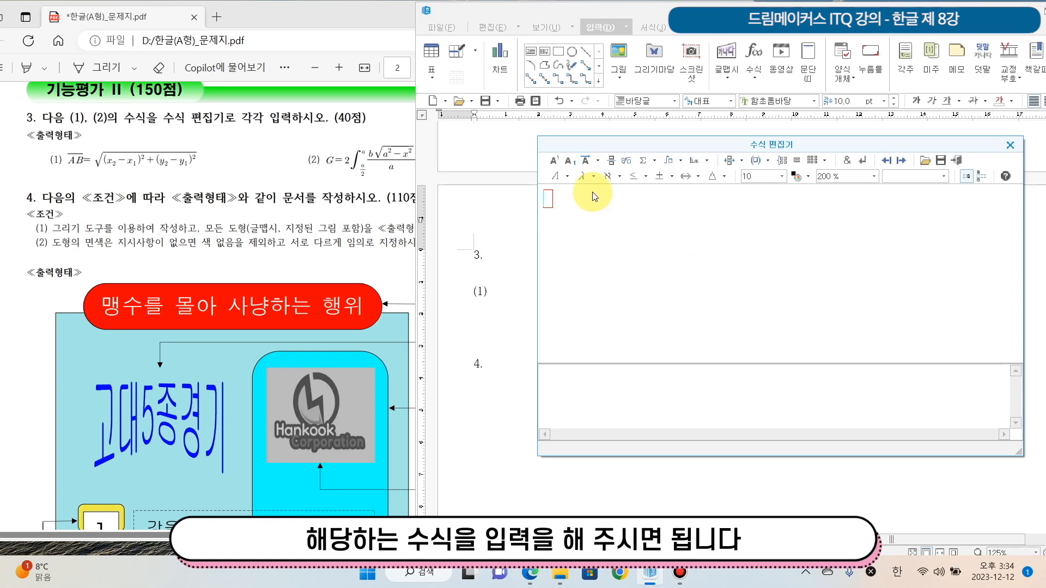
# Enter AB with an overline bar in the equation, followed by an equals sign outside the bar
pyautogui.click(598, 162)
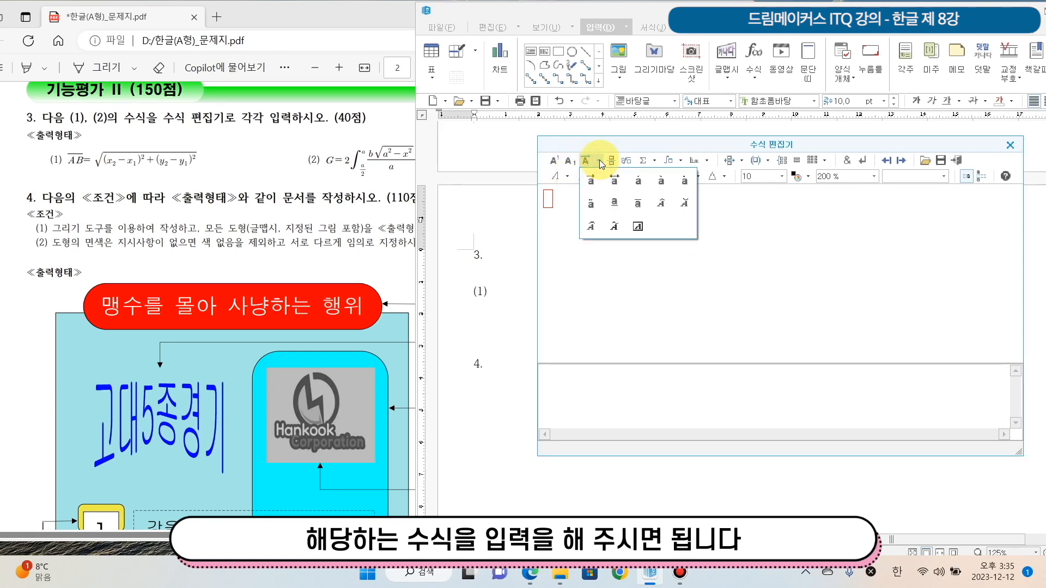
pyautogui.click(636, 210)
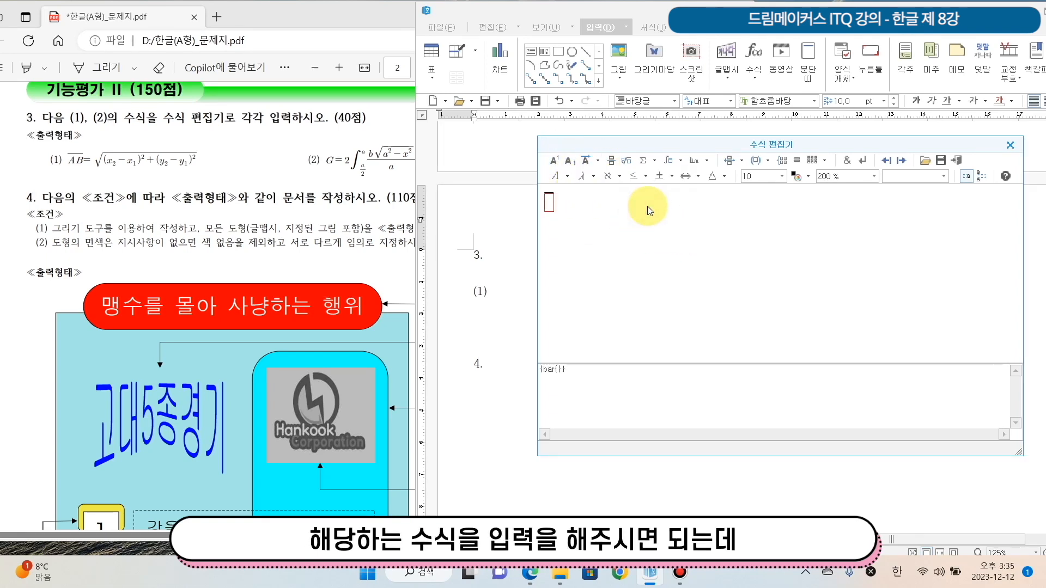
pyautogui.write('AB')
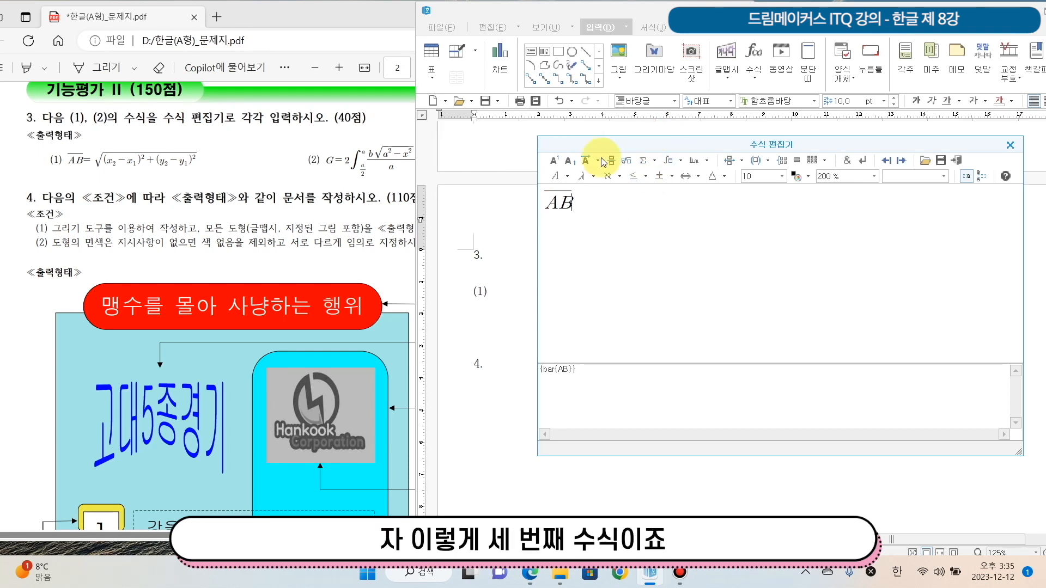
pyautogui.click(598, 162)
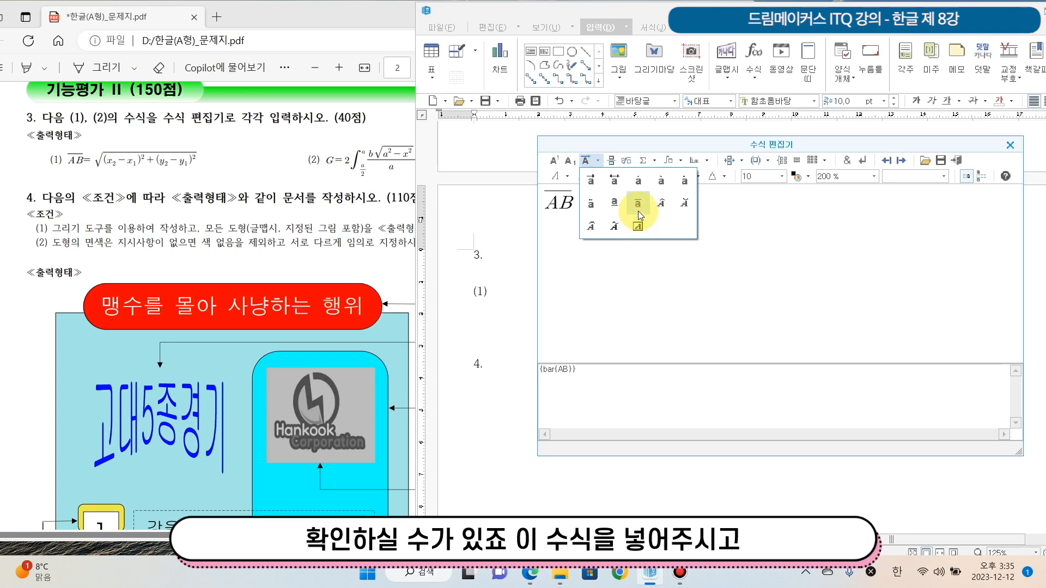
pyautogui.click(573, 240)
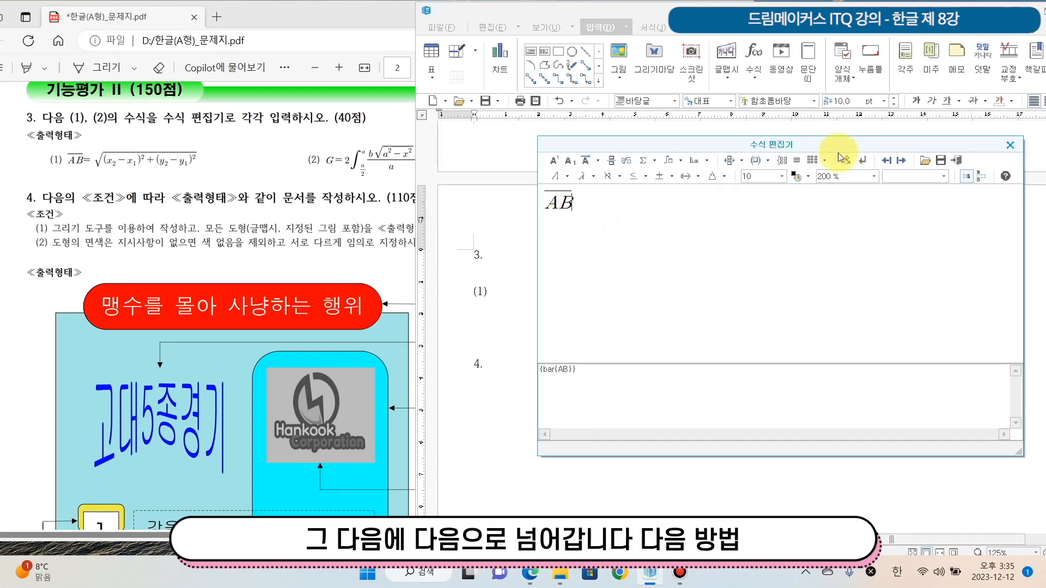
pyautogui.click(901, 161)
pyautogui.write('=')
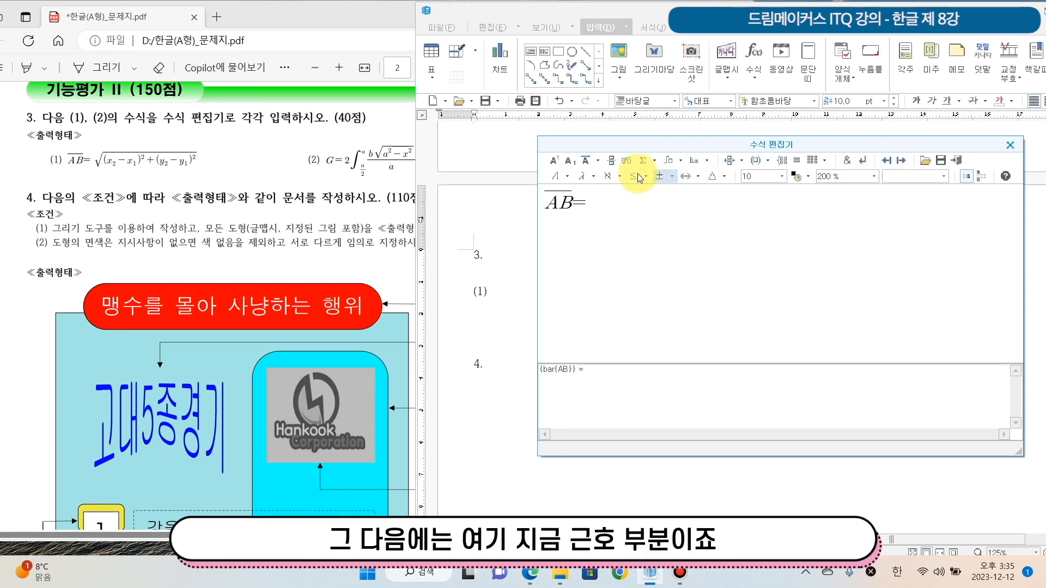
# Insert a square root after the equals sign and start its content with an opening parenthesis and x with subscript 2
pyautogui.click(626, 162)
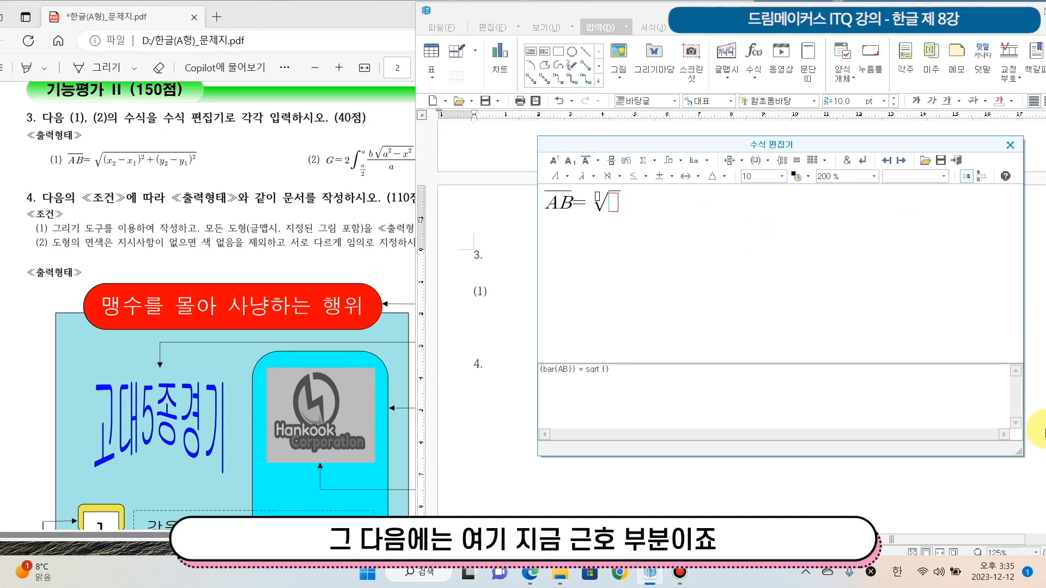
pyautogui.write('(')
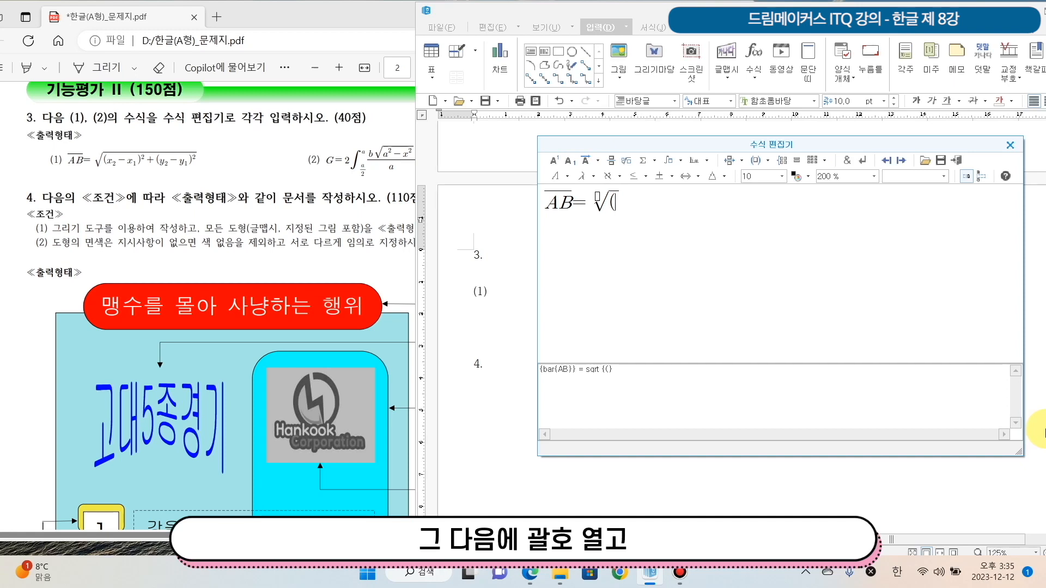
pyautogui.write('x')
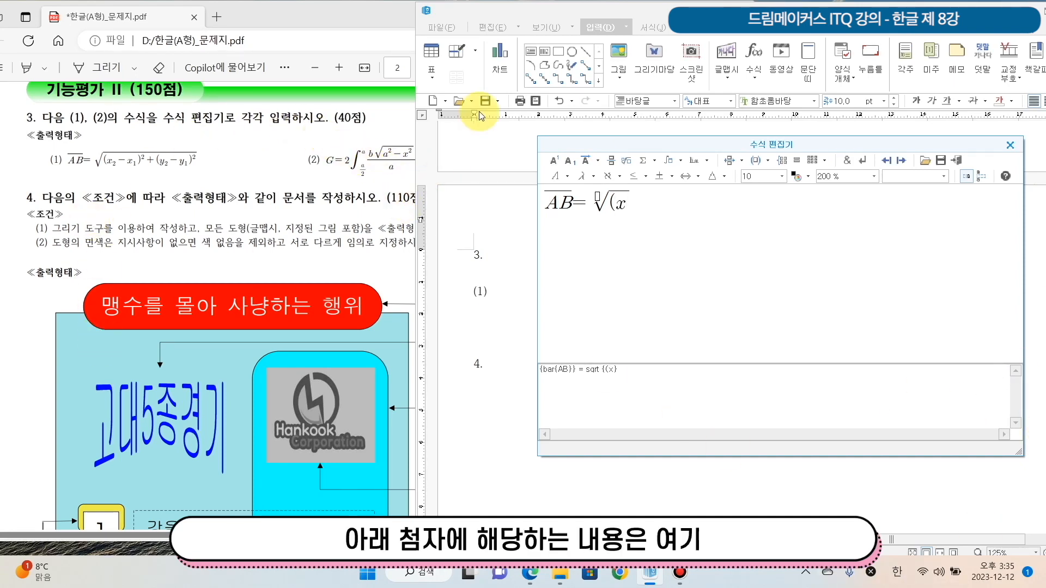
pyautogui.click(568, 166)
pyautogui.write('2')
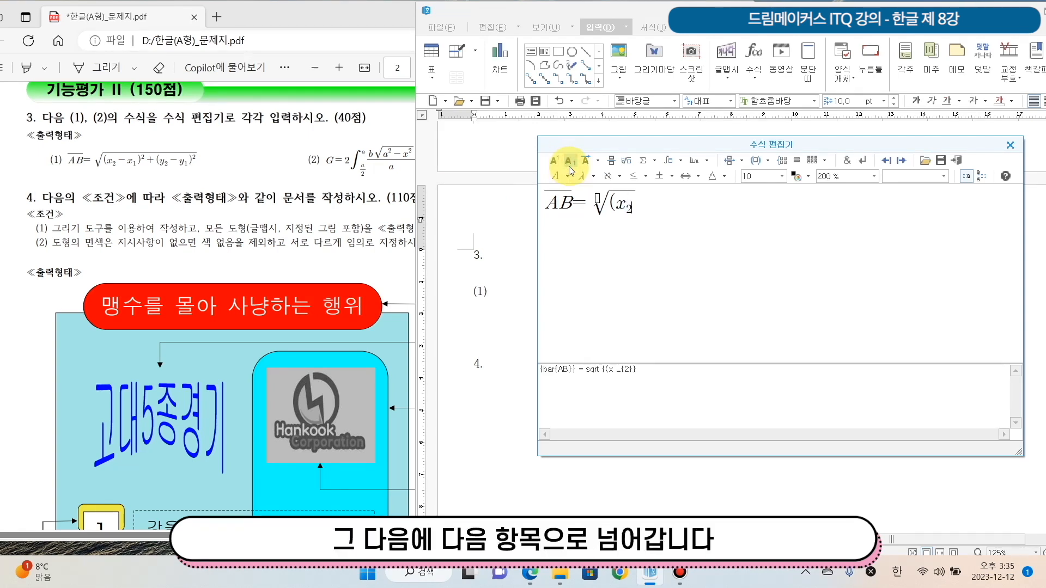
pyautogui.click(902, 161)
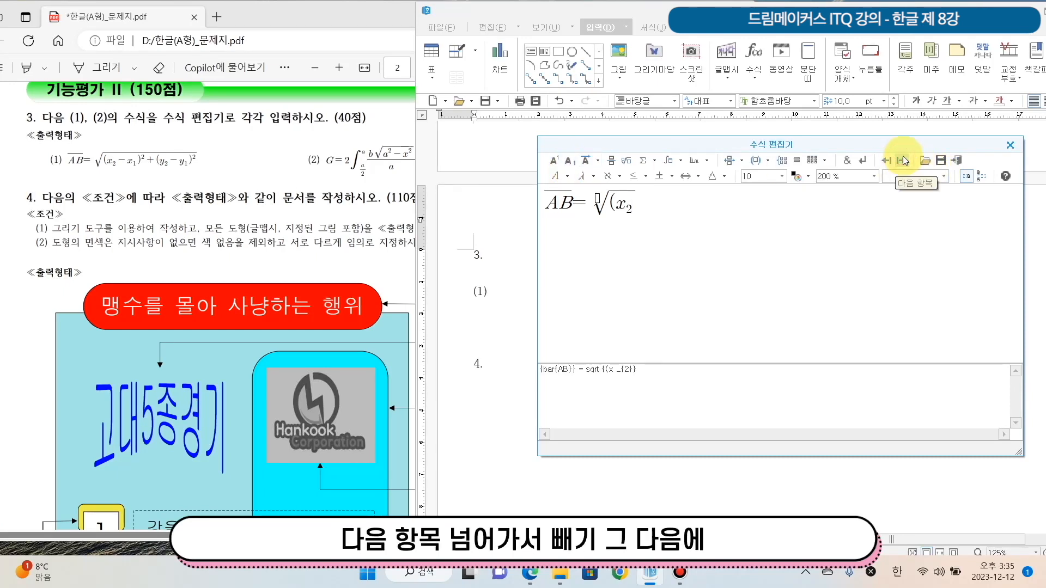
# Complete the first term under the root with minus x subscript 1, a closing parenthesis and superscript 2
pyautogui.write('-')
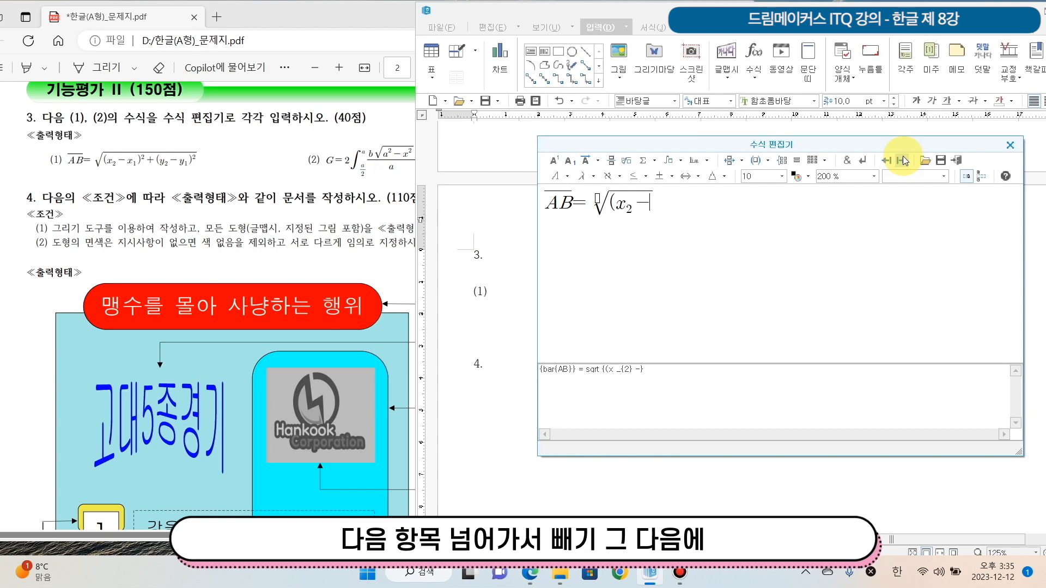
pyautogui.write('x')
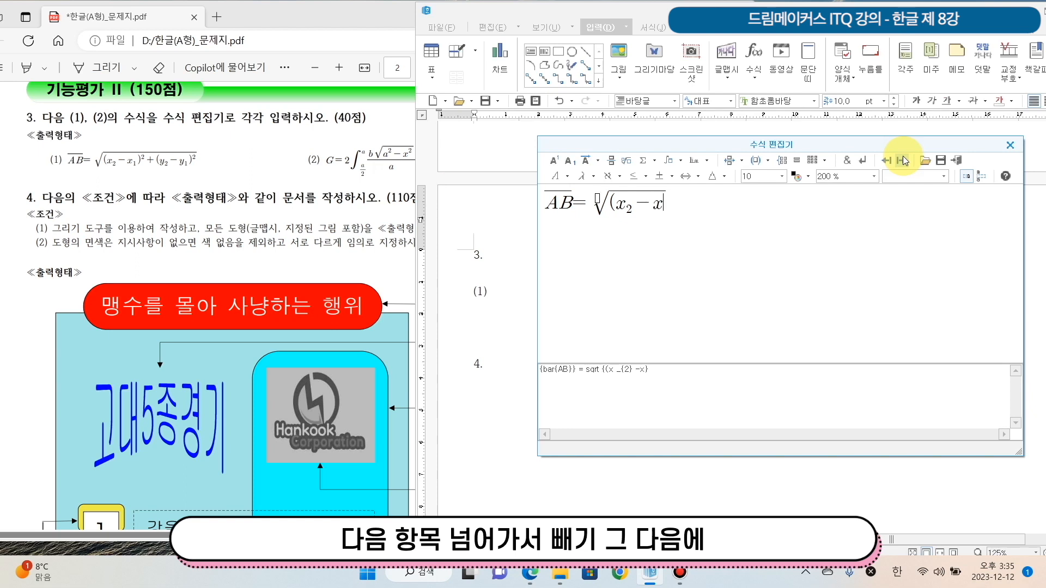
pyautogui.click(574, 161)
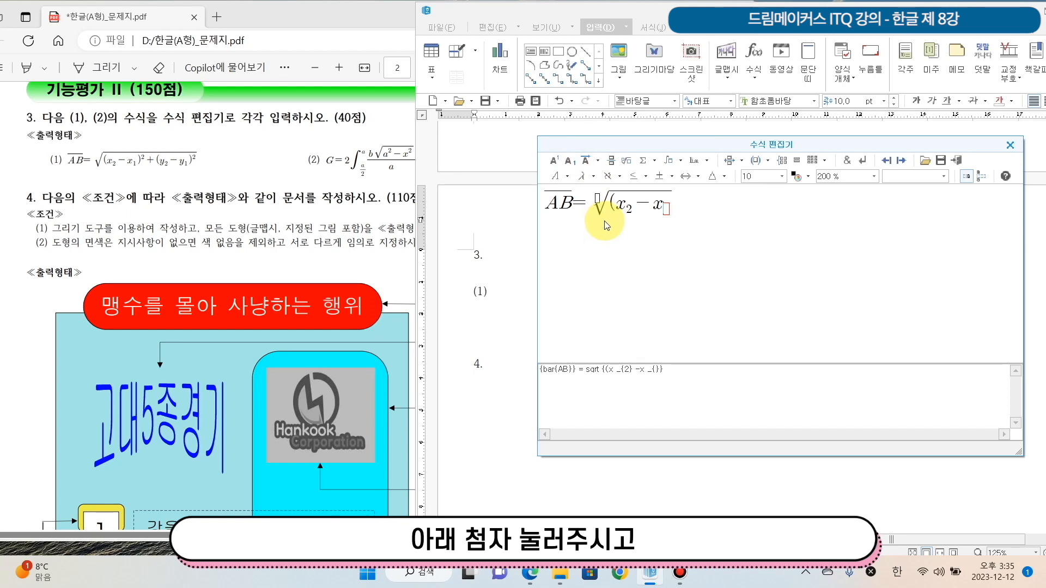
pyautogui.write('1')
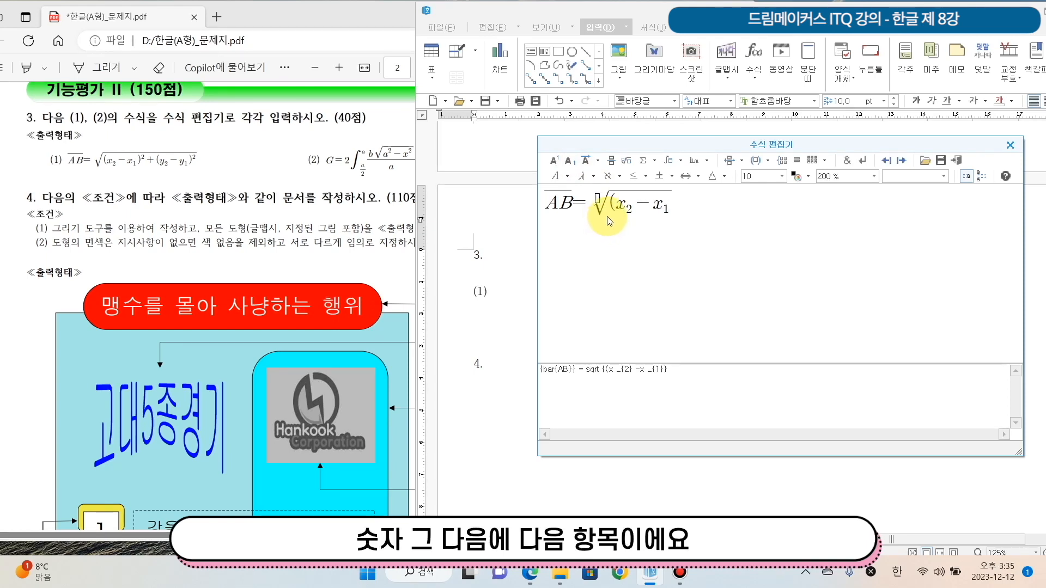
pyautogui.click(901, 160)
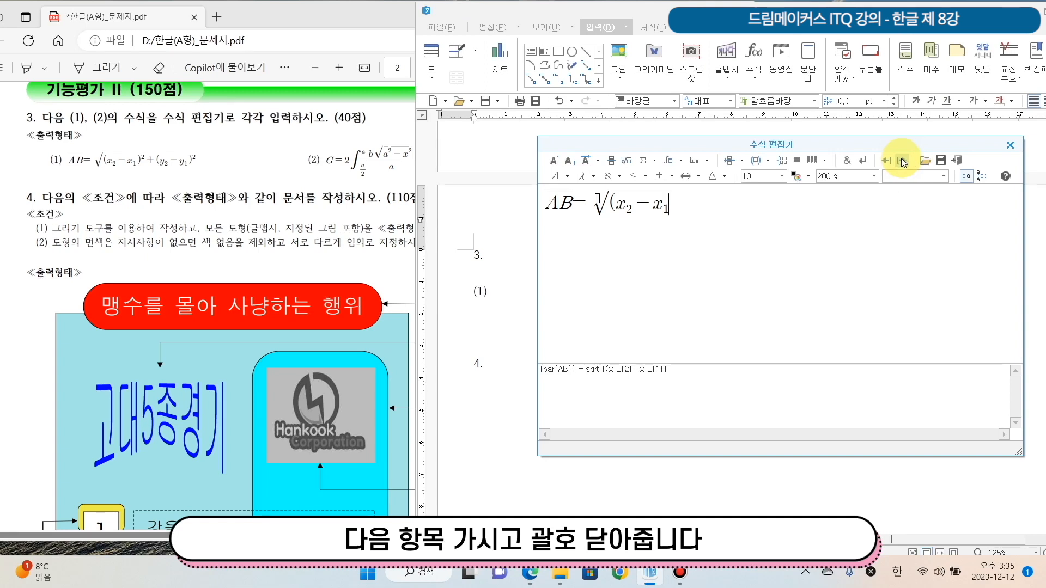
pyautogui.write(')')
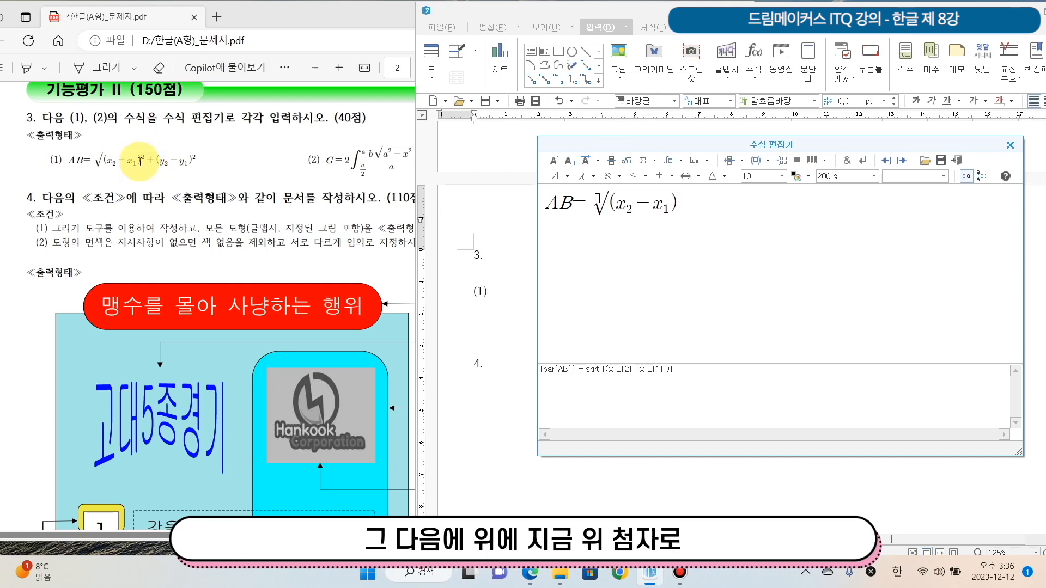
pyautogui.click(553, 162)
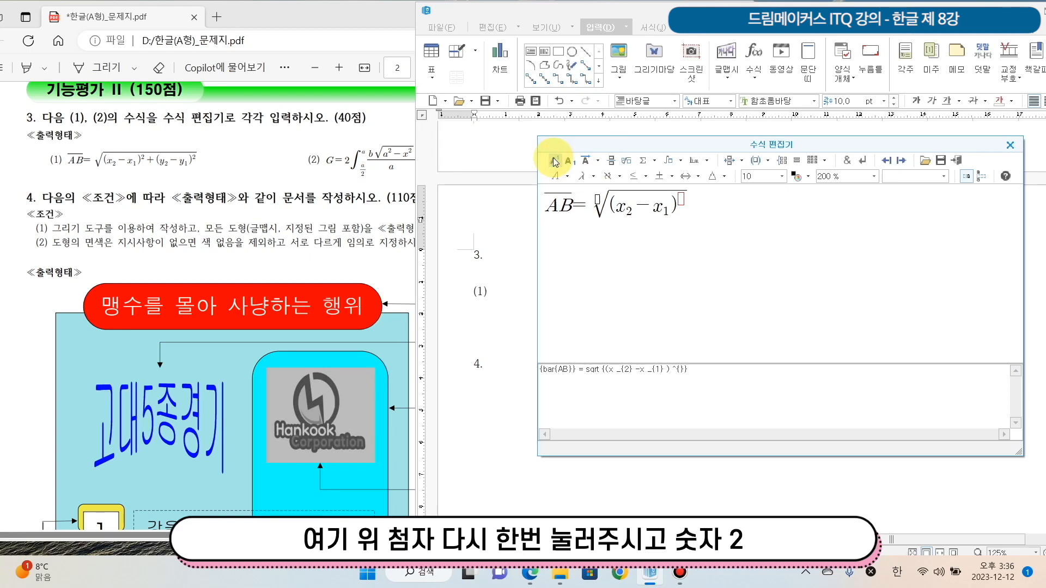
pyautogui.write('2')
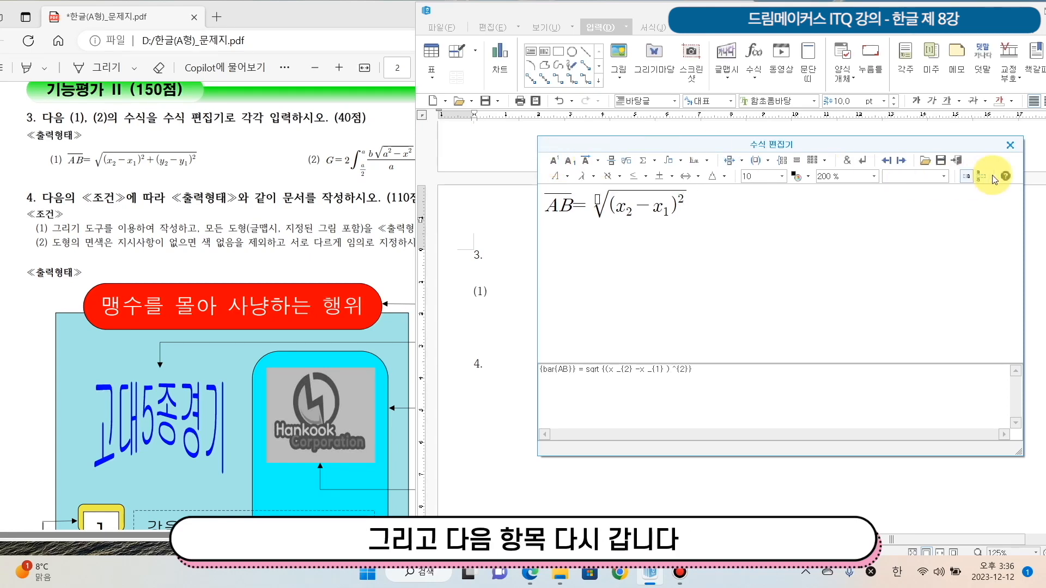
pyautogui.click(898, 167)
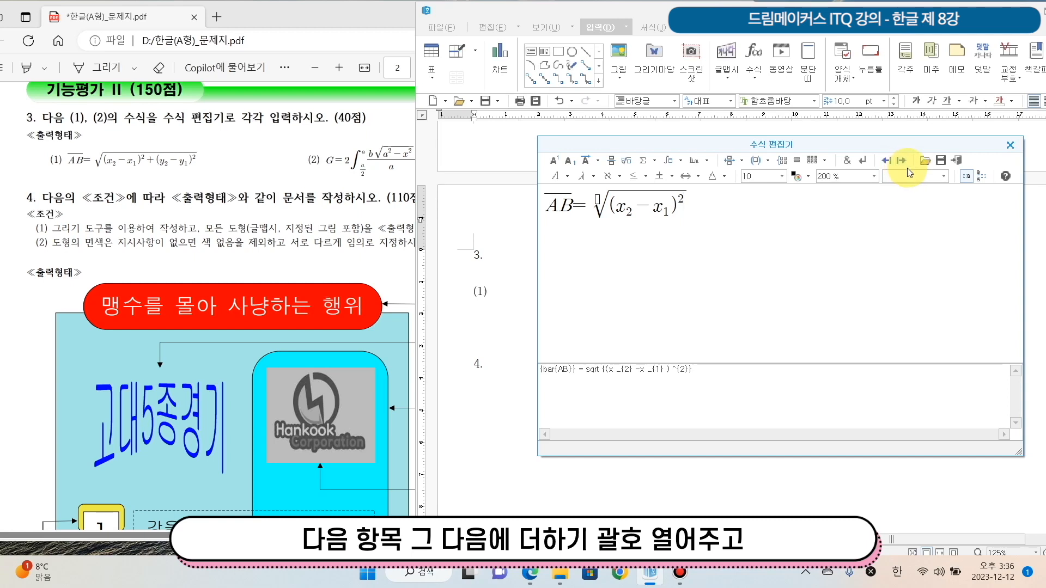
# Continue under the root with a plus sign, an opening parenthesis and y with subscript 2
pyautogui.write('+(')
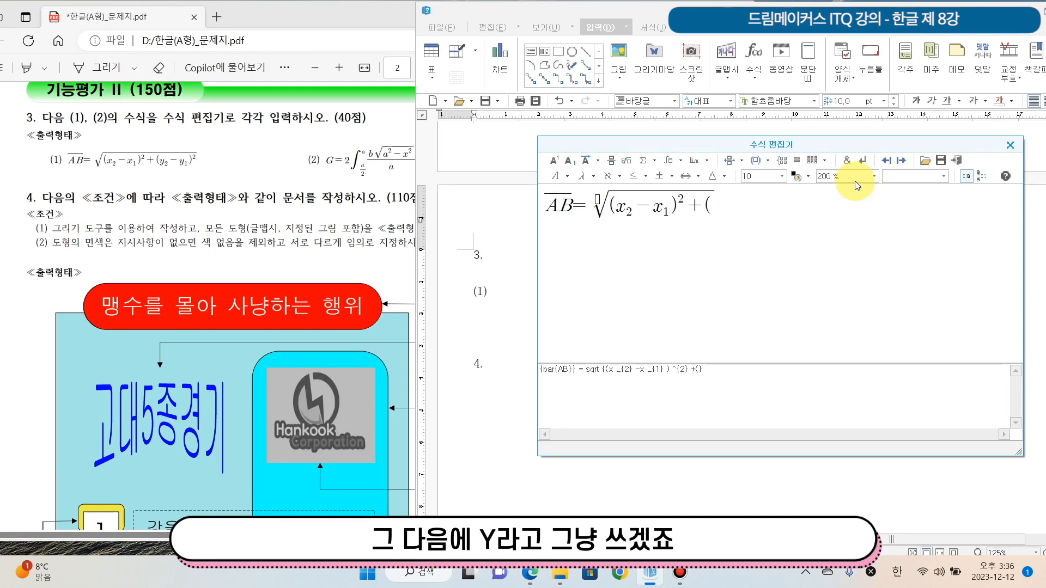
pyautogui.write('y')
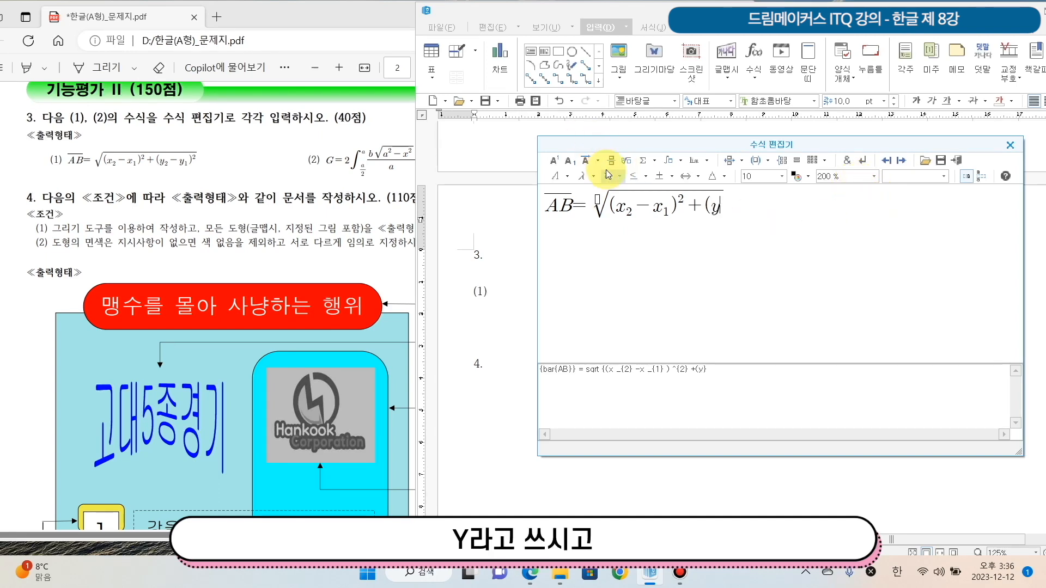
pyautogui.click(571, 162)
pyautogui.write('2')
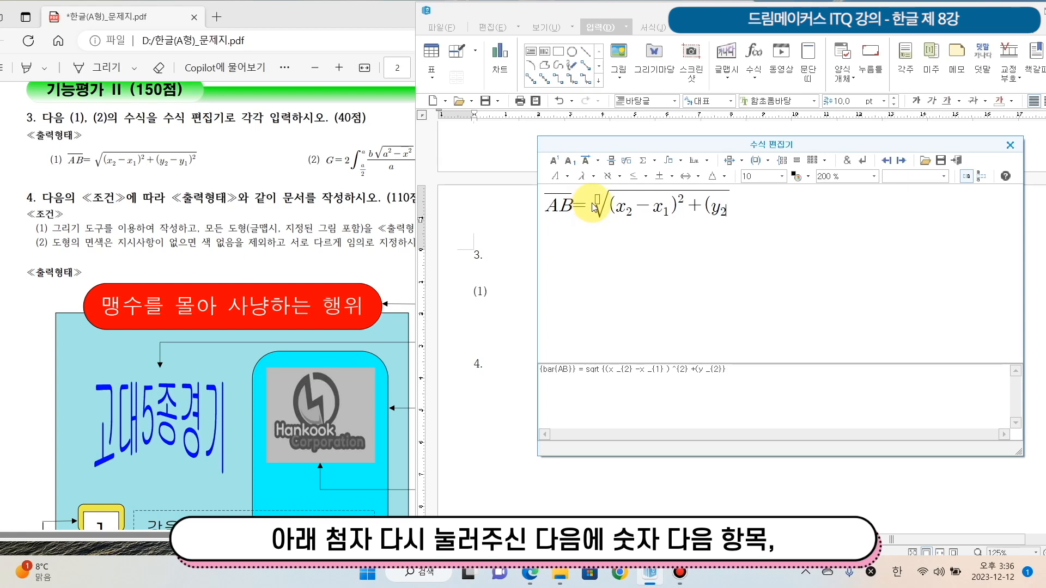
pyautogui.click(899, 161)
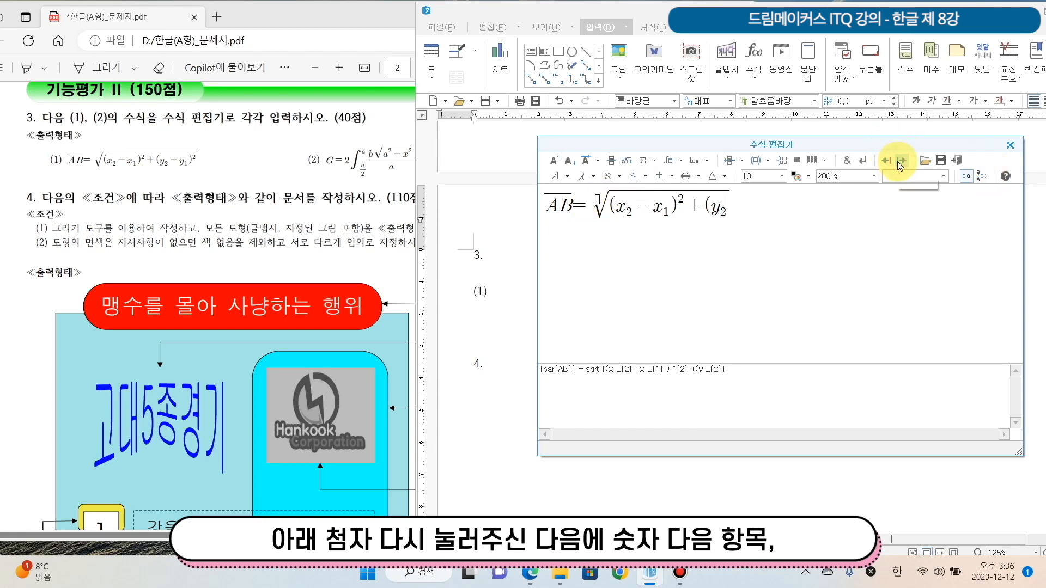
# Finish the second term with minus y subscript 2, a closing parenthesis and superscript 2, and insert the equation into the document
pyautogui.write('-')
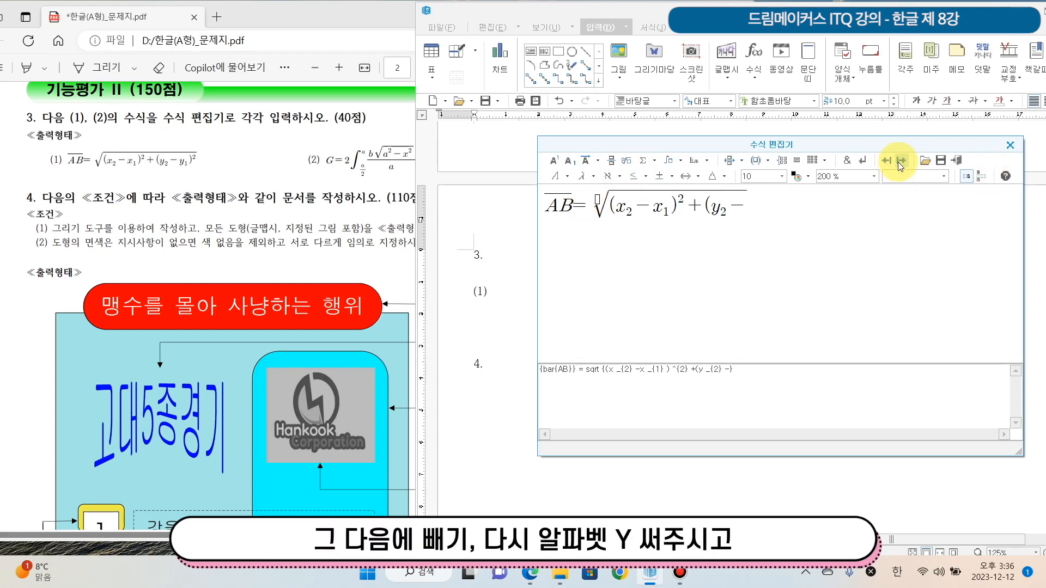
pyautogui.write('y')
pyautogui.click(569, 161)
pyautogui.write('2')
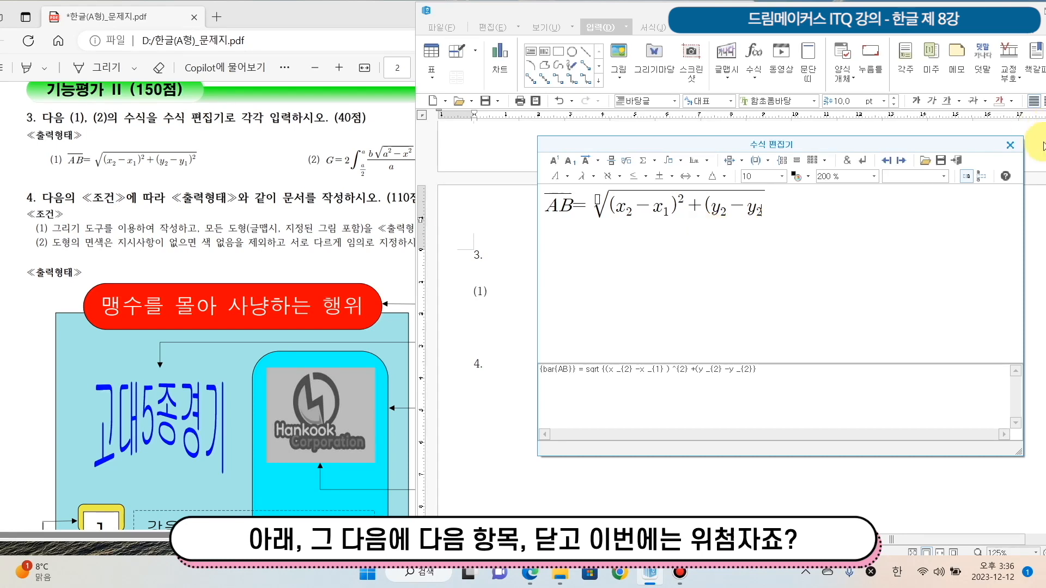
pyautogui.click(905, 158)
pyautogui.write(')')
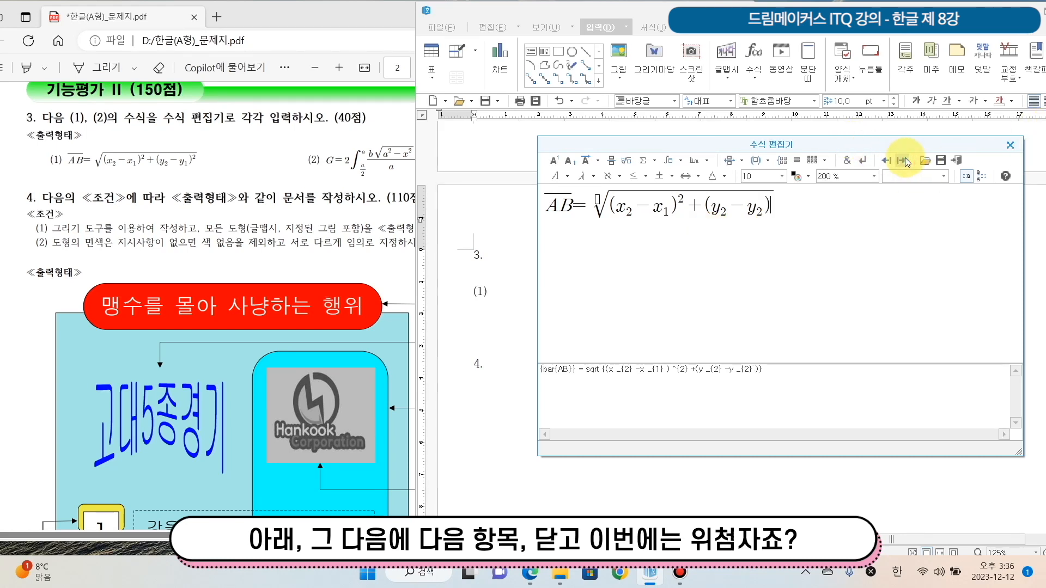
pyautogui.click(560, 158)
pyautogui.write('2')
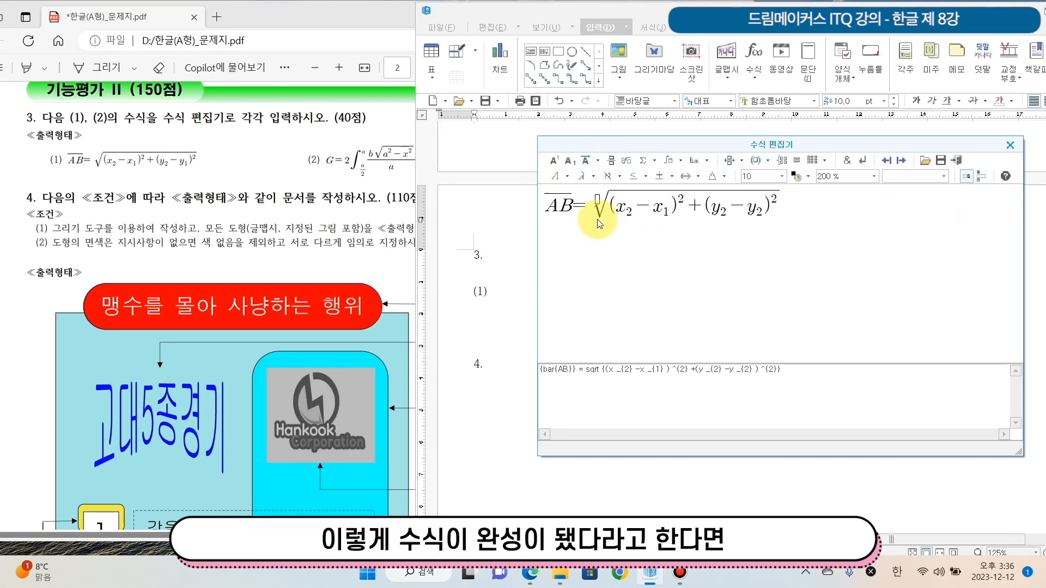
pyautogui.click(958, 159)
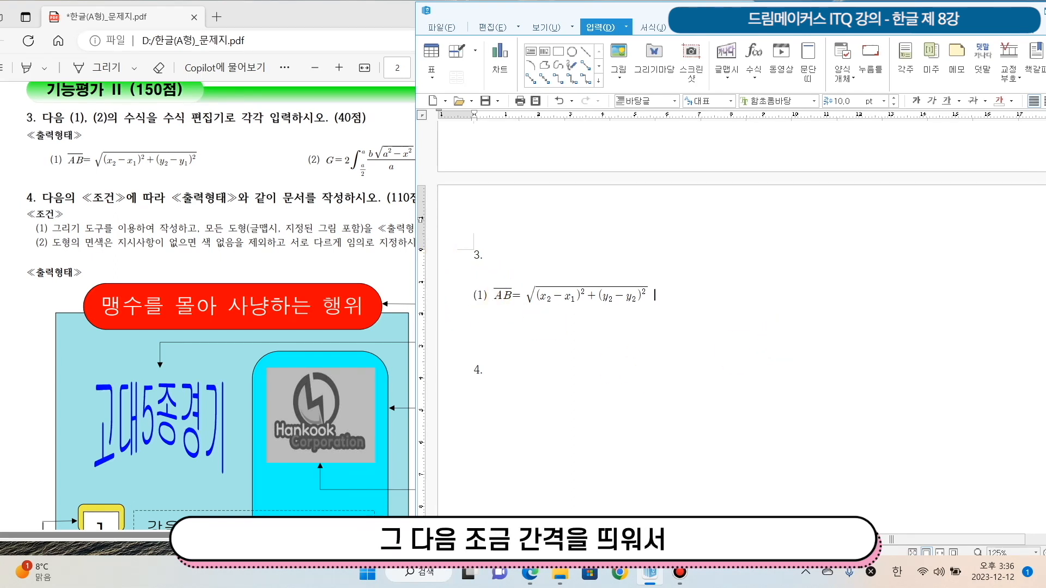
# Add the label (2) further along the same line and begin a new equation there with G=
pyautogui.write('(2)')
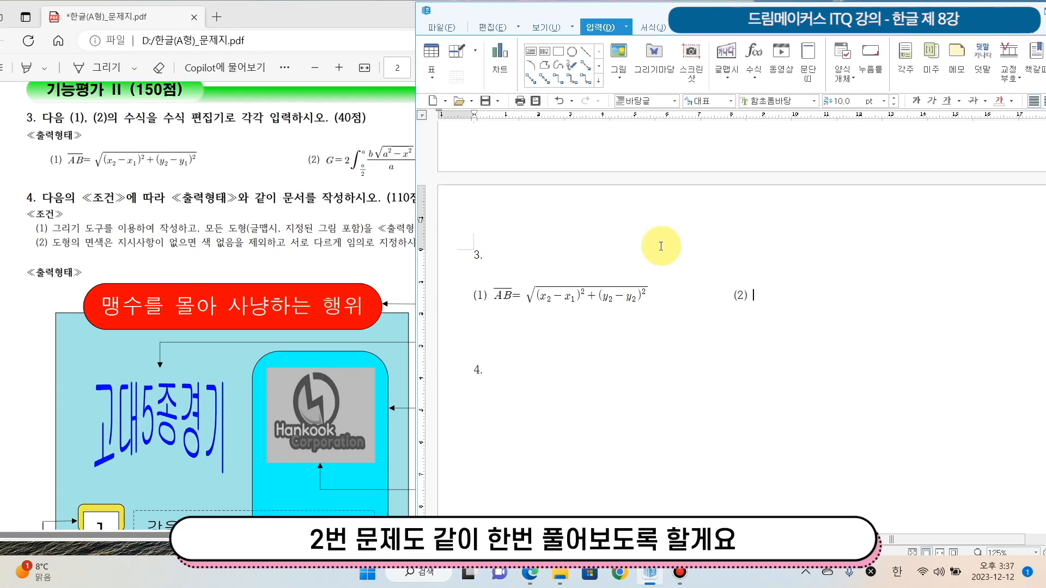
pyautogui.click(752, 53)
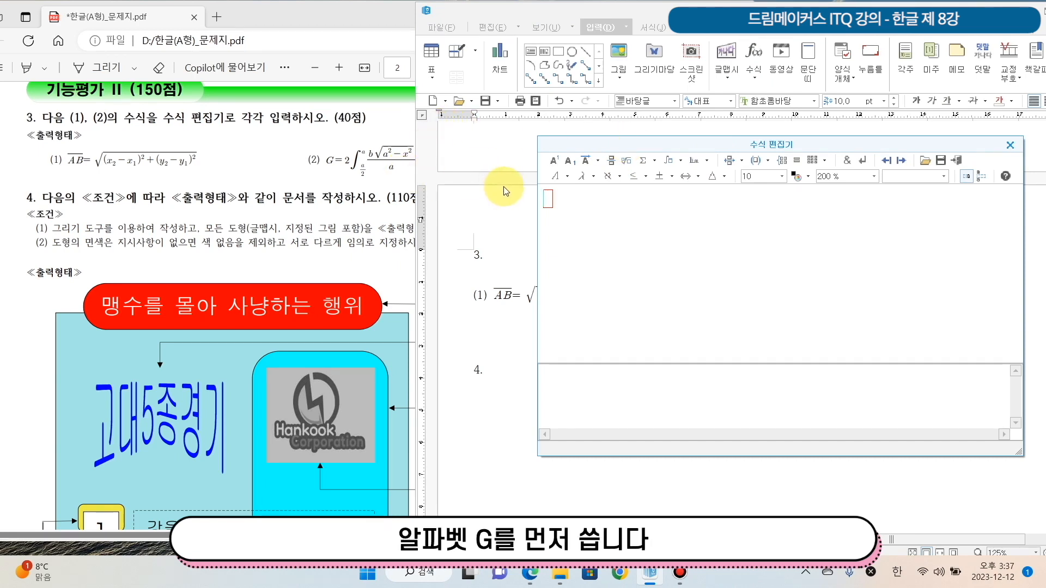
pyautogui.write('G=')
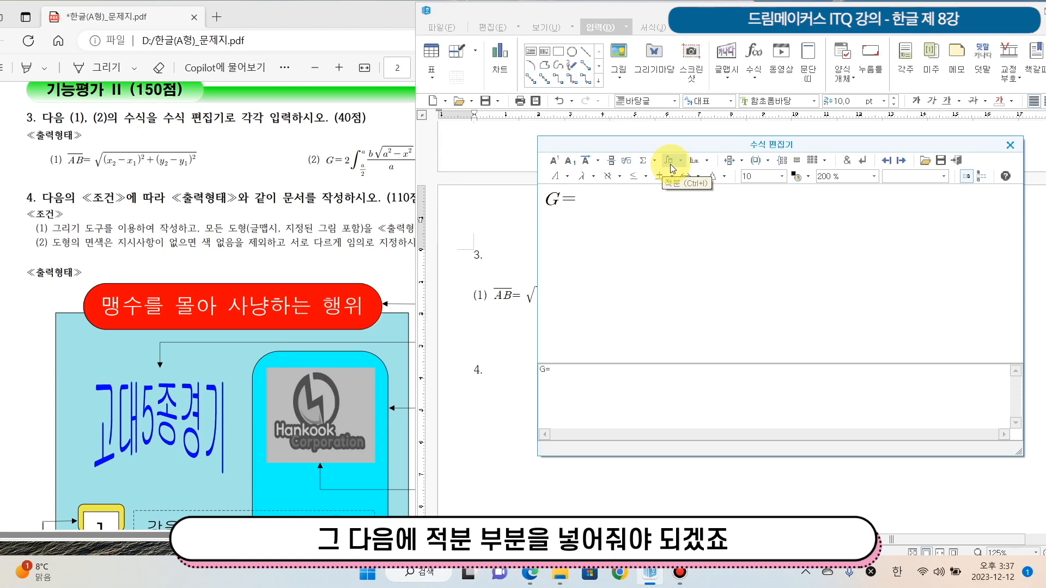
# Add a single integral with limits after G= and place a 2 in front of it
pyautogui.click(670, 164)
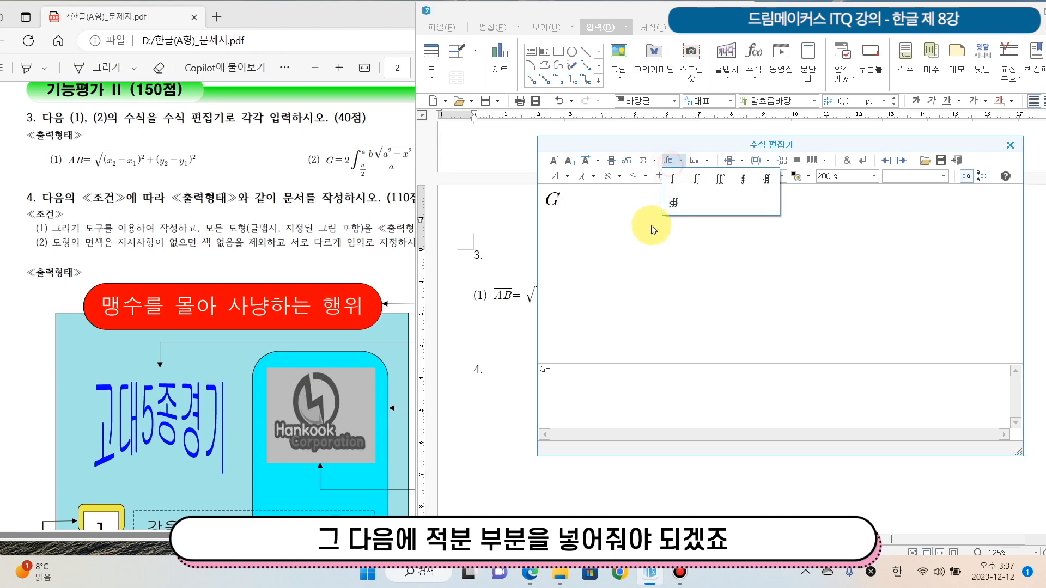
pyautogui.click(674, 180)
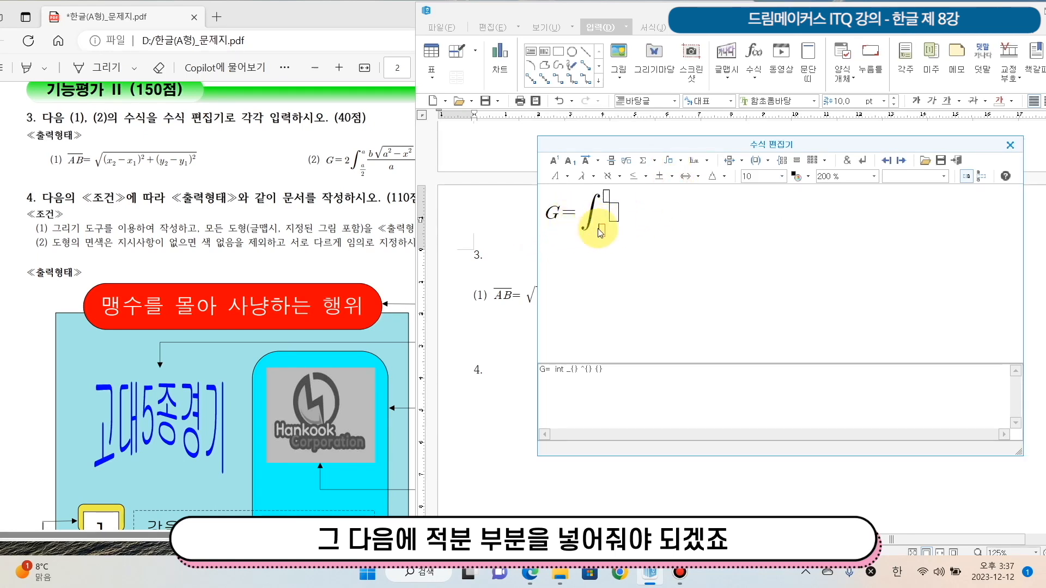
pyautogui.click(593, 233)
pyautogui.write('2')
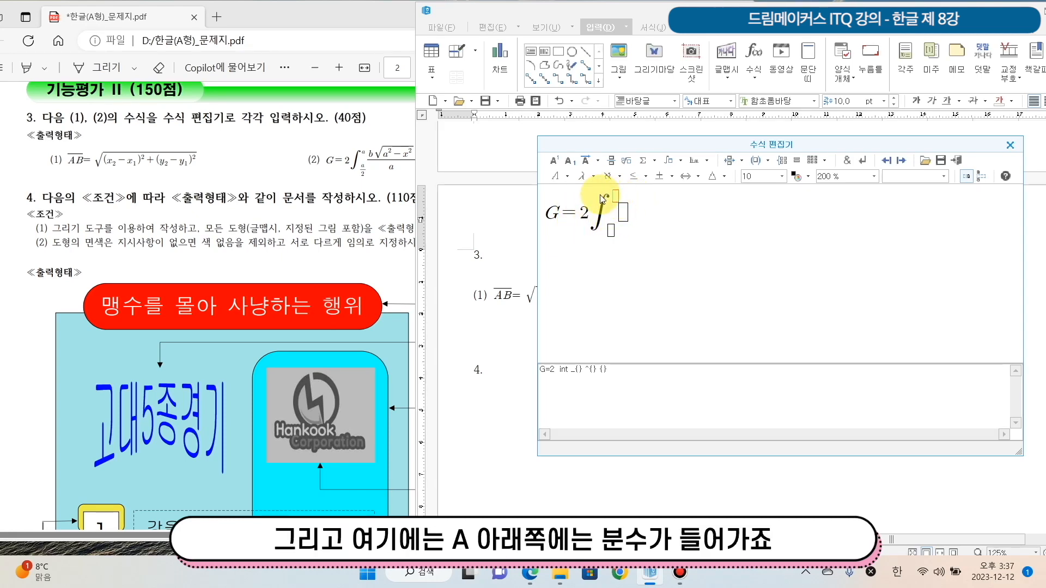
# Fill the integral's upper limit with a and its lower limit with the fraction a over 2
pyautogui.write('a')
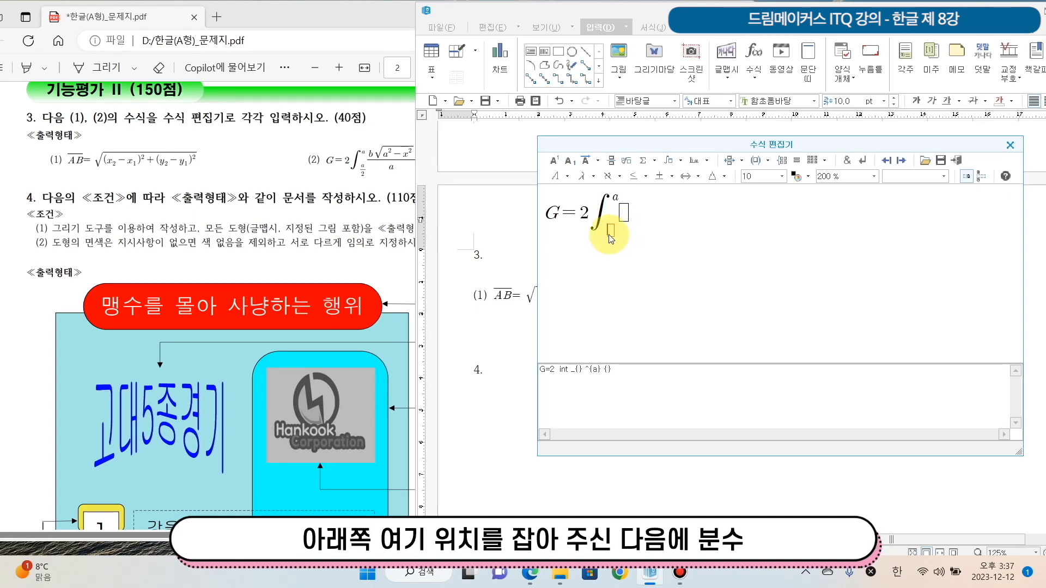
pyautogui.click(611, 160)
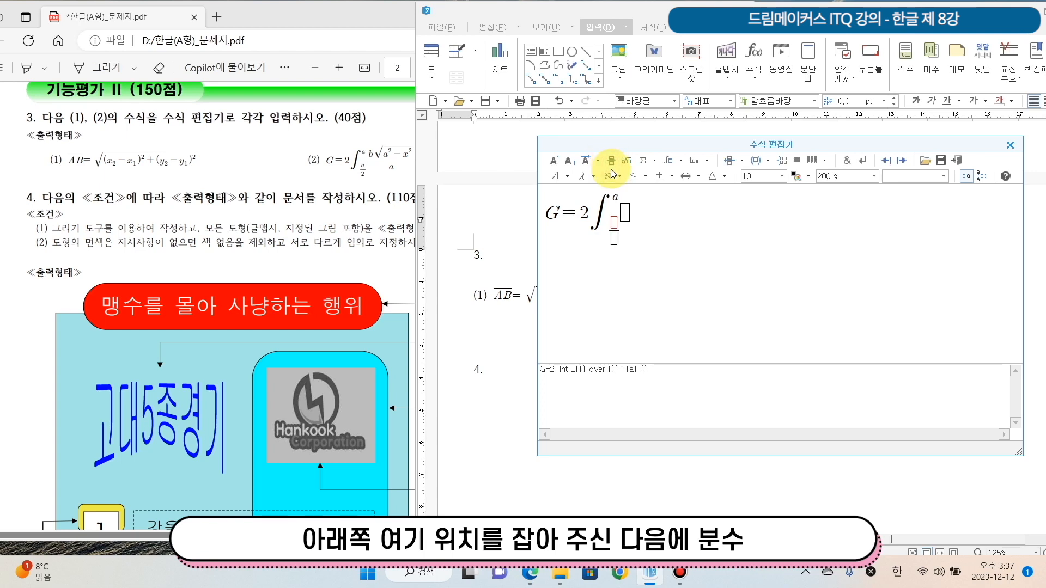
pyautogui.write('a')
pyautogui.write('2')
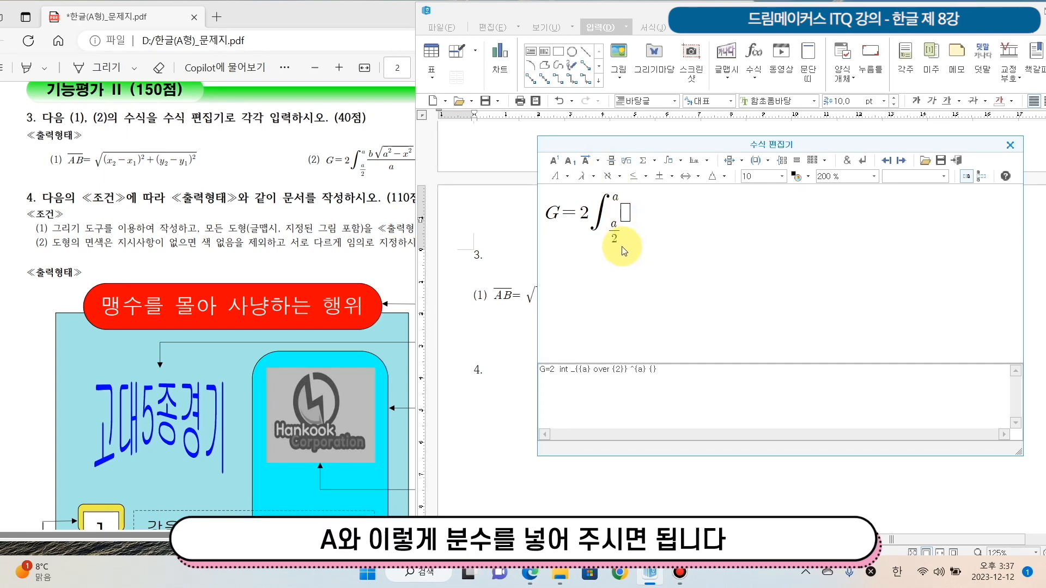
pyautogui.click(902, 161)
pyautogui.click(900, 161)
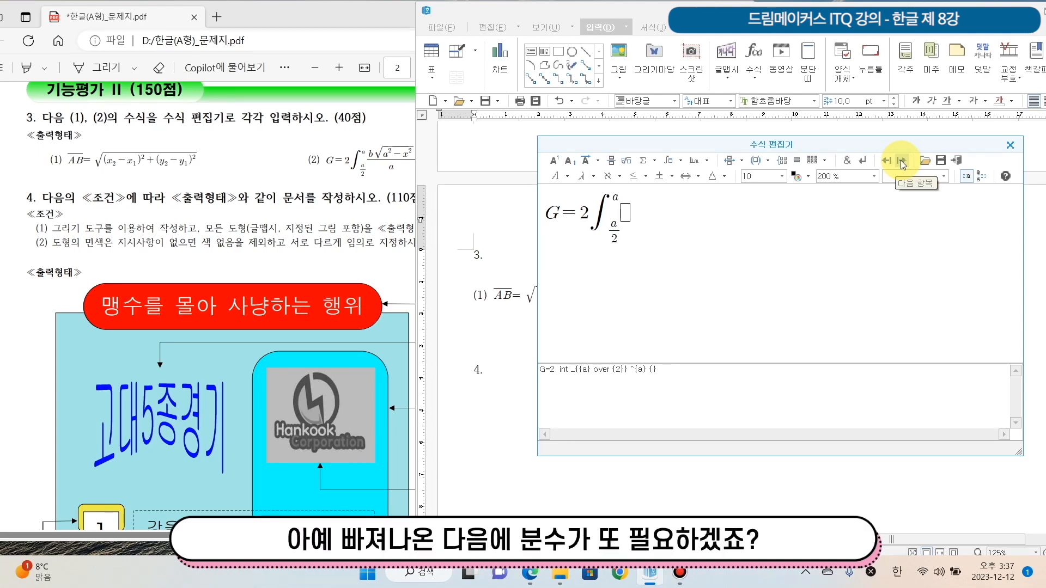
# Shift the exam sheet window so that the whole of equation (2) is visible beside the equation editor
pyautogui.click(500, 14)
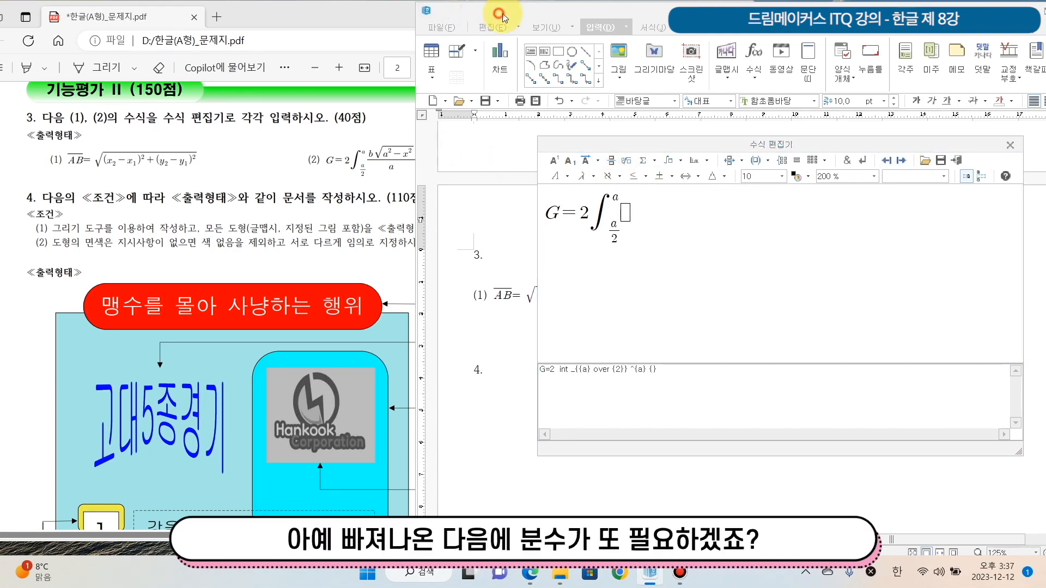
pyautogui.doubleClick(276, 8)
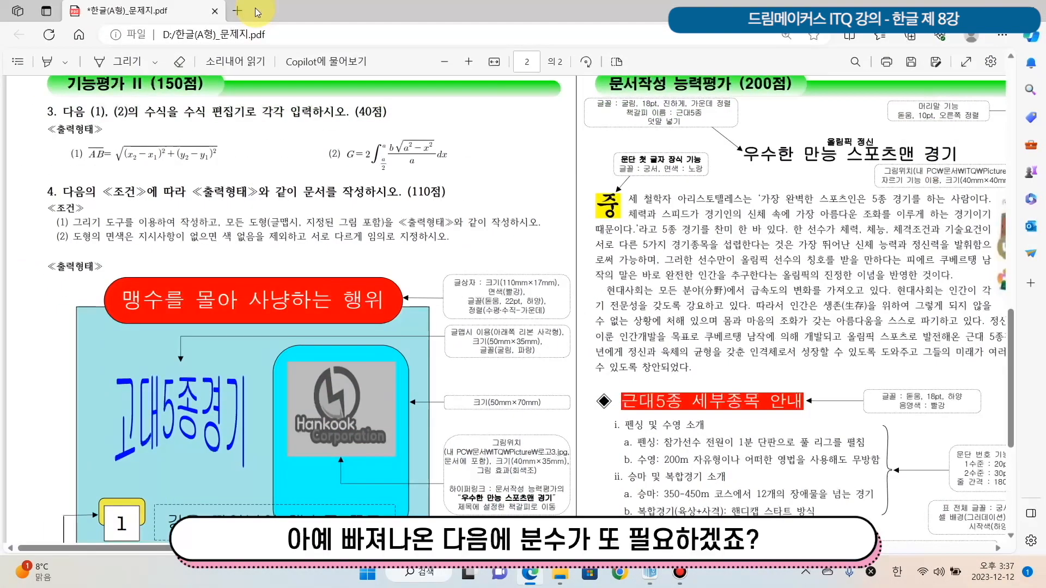
pyautogui.doubleClick(257, 12)
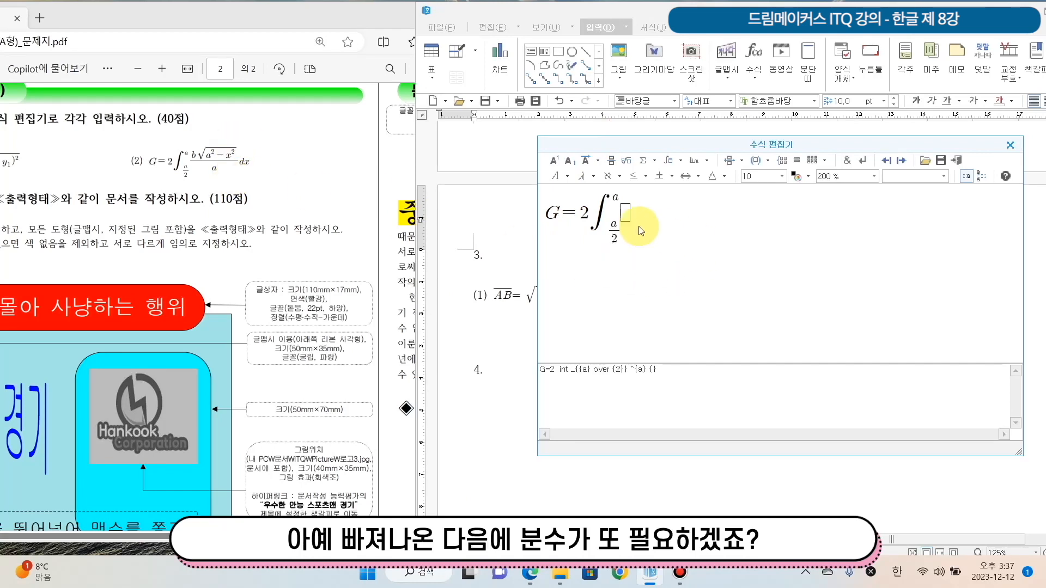
# Add a fraction after the integral with a as the denominator and b at the start of the numerator
pyautogui.click(610, 162)
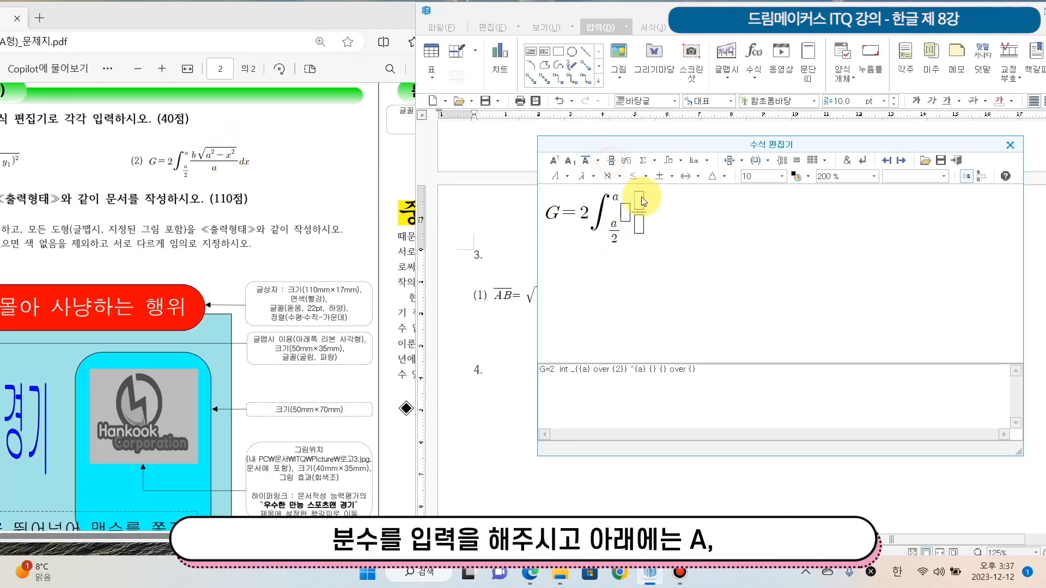
pyautogui.click(642, 231)
pyautogui.write('a')
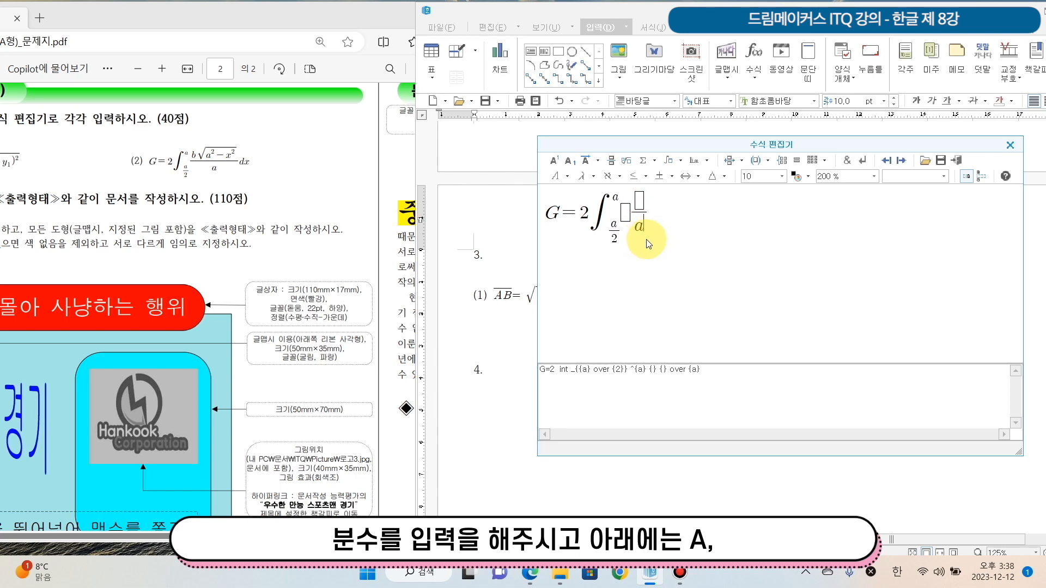
pyautogui.press('Up')
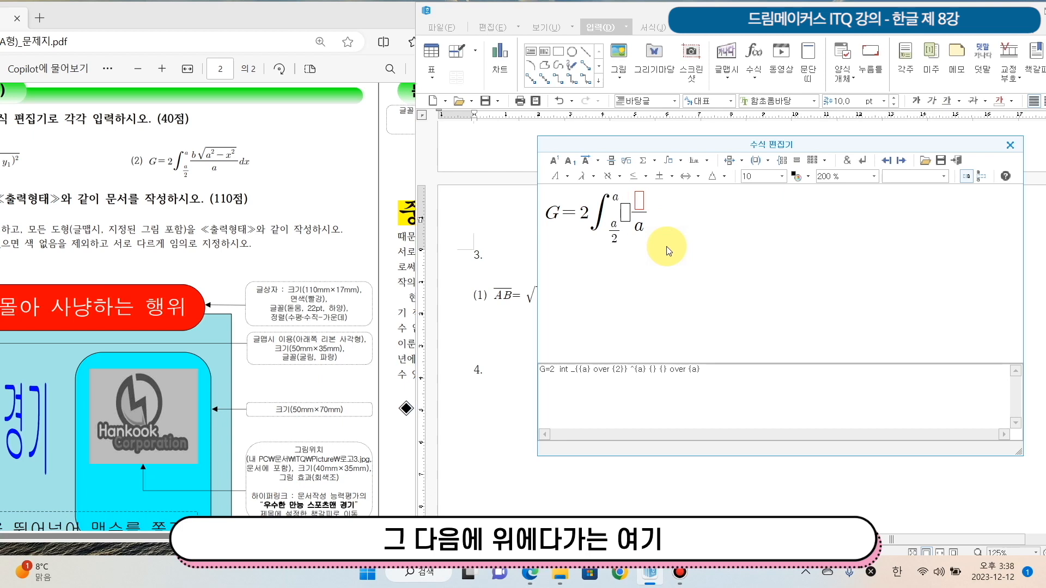
pyautogui.write('b')
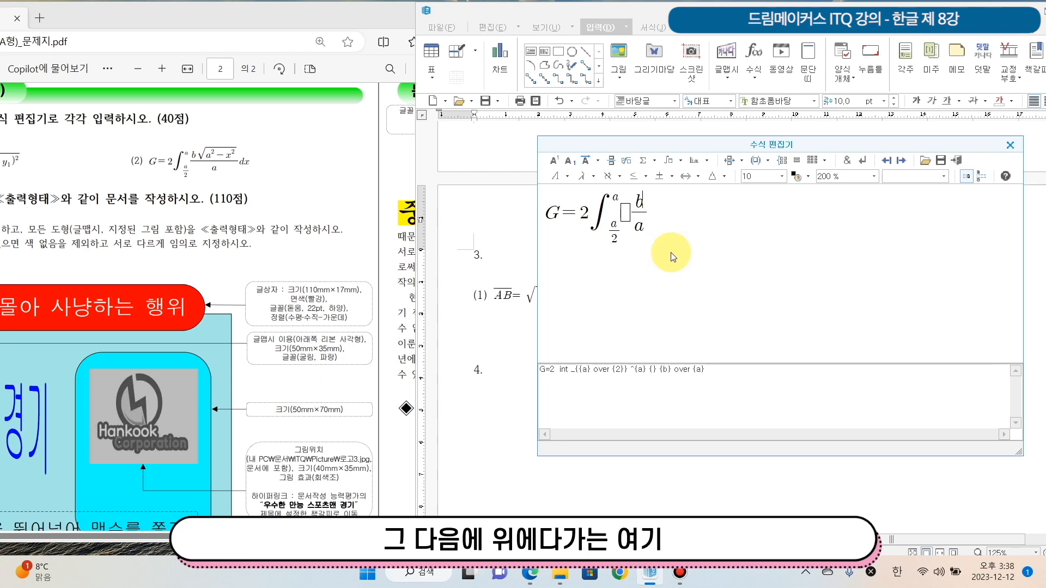
# Add a root after b in the numerator and enter a with superscript 2 under it
pyautogui.click(630, 166)
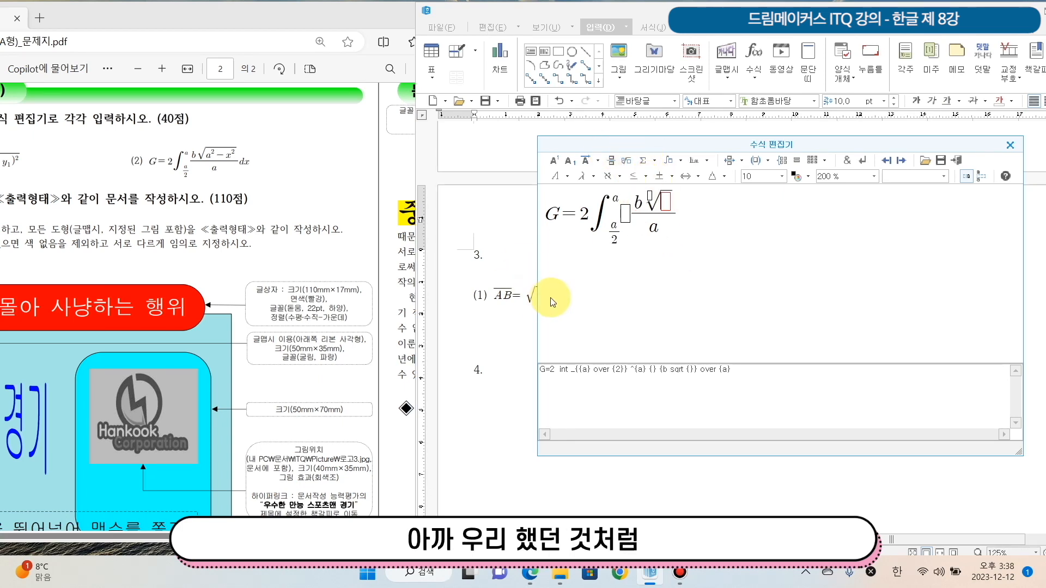
pyautogui.write('a')
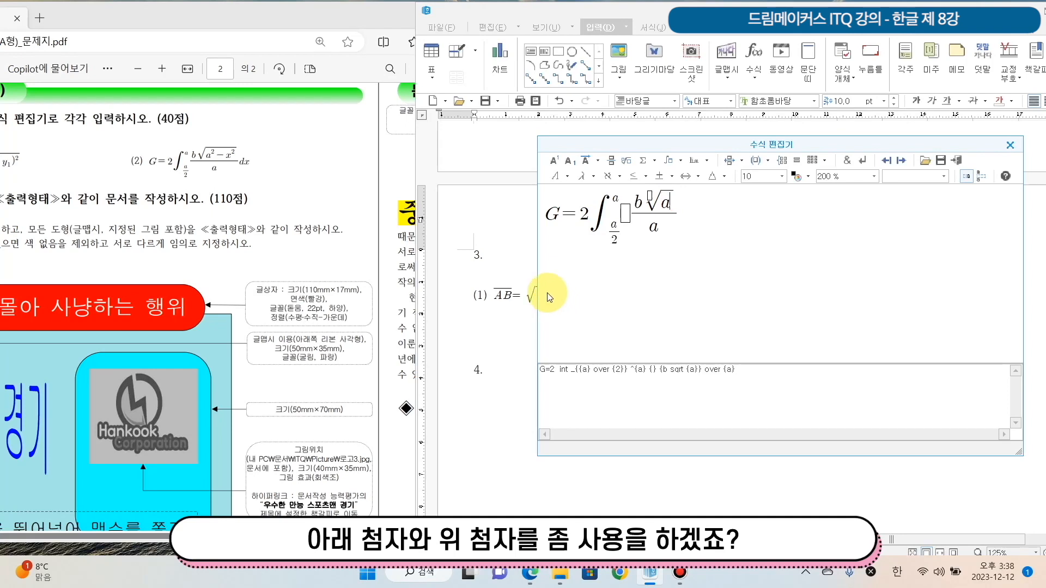
pyautogui.click(553, 162)
pyautogui.write('2} ')
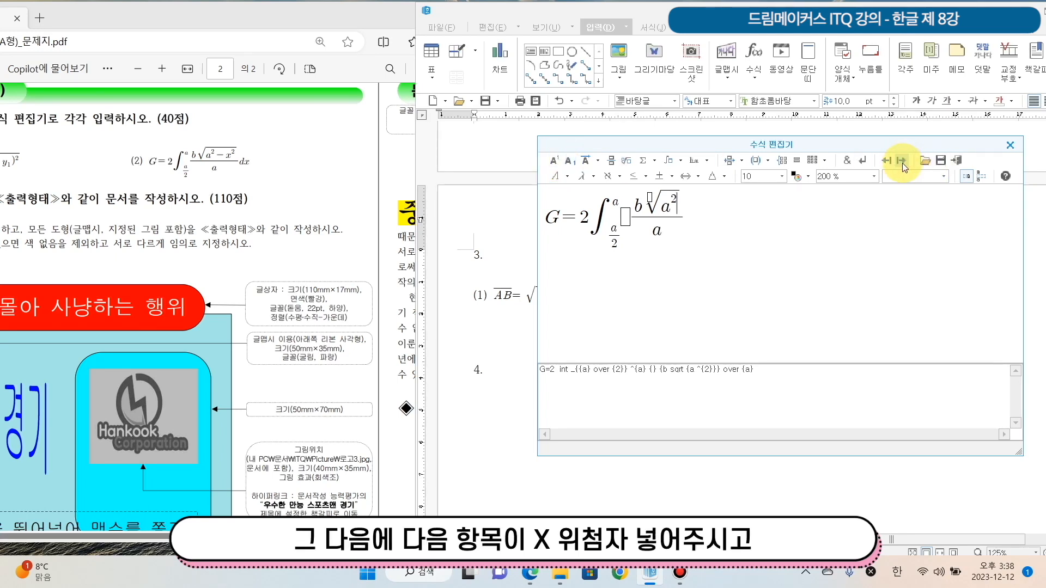
pyautogui.write('-x')
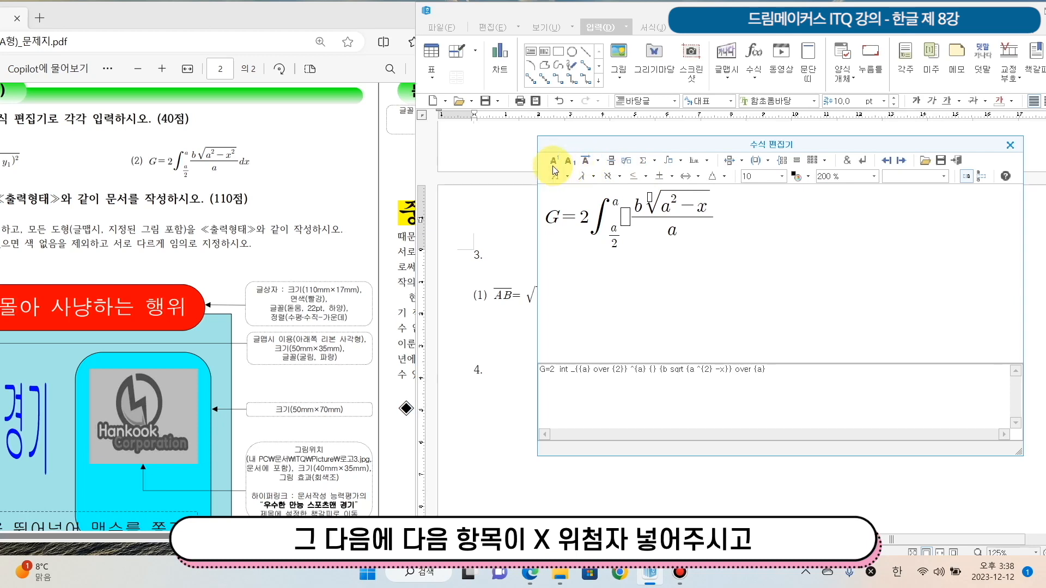
# Finish the equation with minus x superscript 2 under the root and dx after the fraction, and insert it into the document
pyautogui.click(554, 161)
pyautogui.write('2')
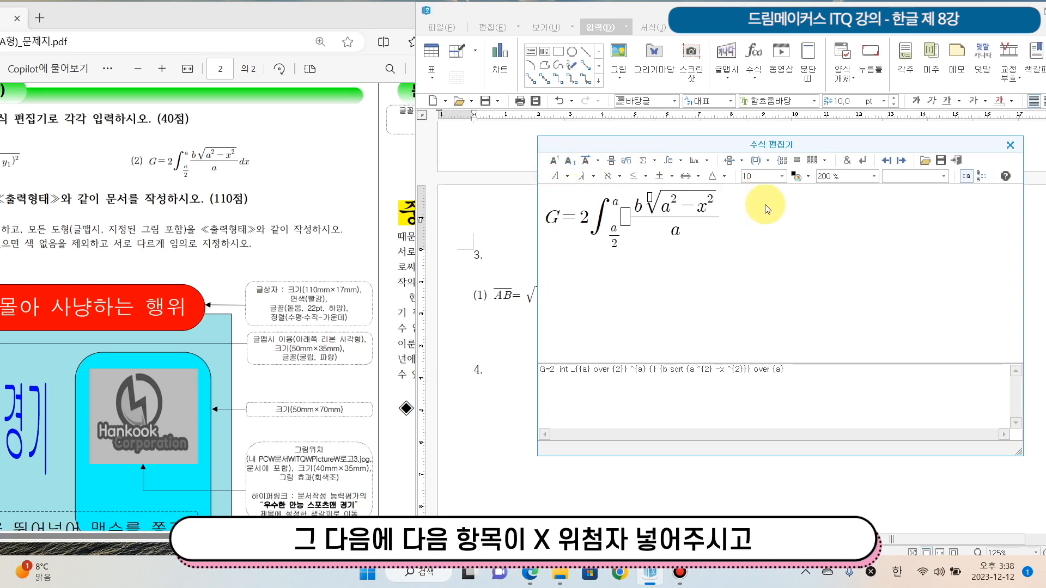
pyautogui.click(902, 161)
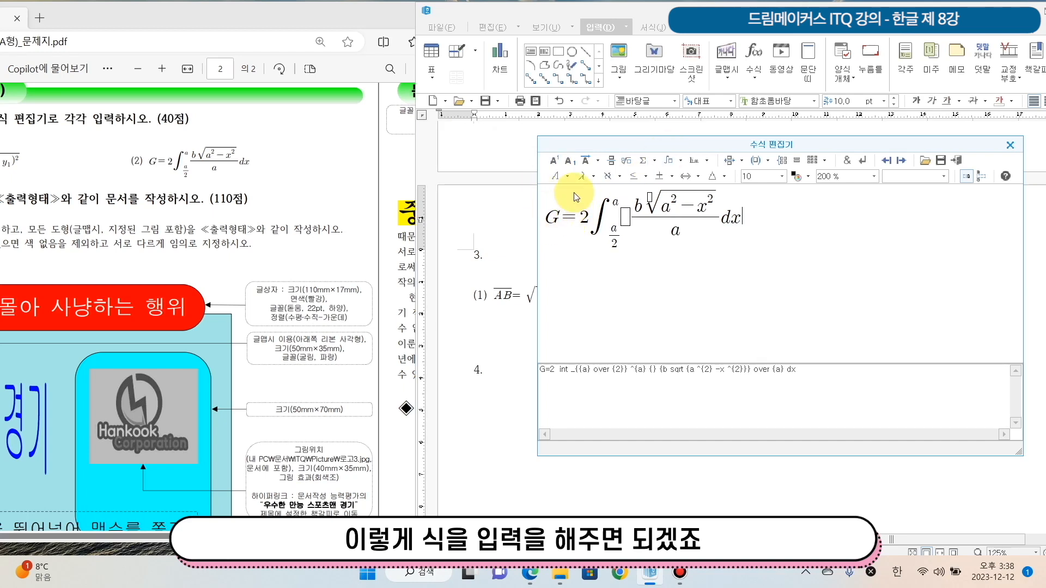
pyautogui.click(958, 163)
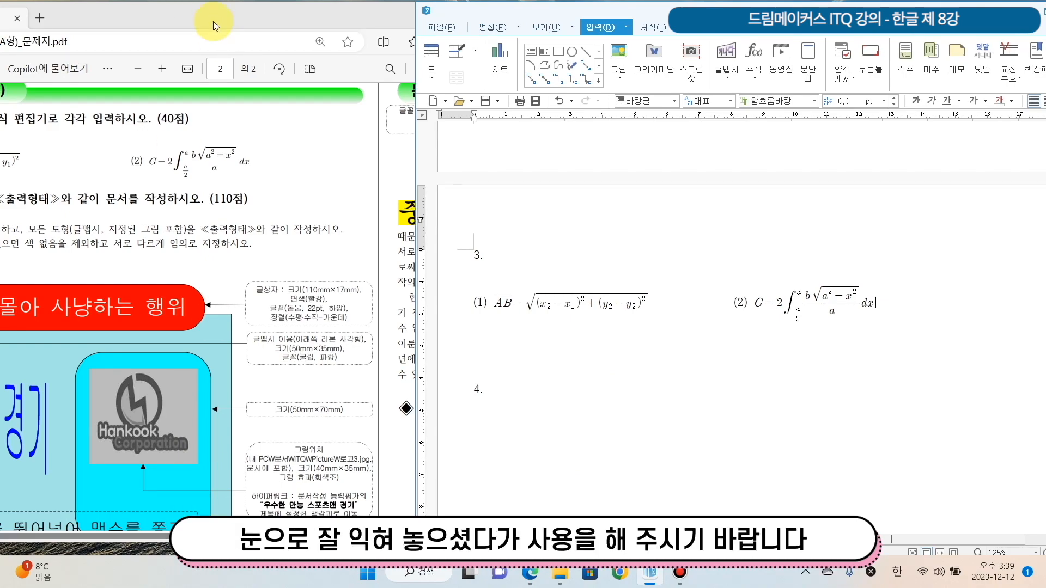
# Arrange the exam sheet on the left half of the screen with the Hangul document beside it, showing the space below number 4
pyautogui.moveTo(201, 12); pyautogui.dragTo(341, 7)
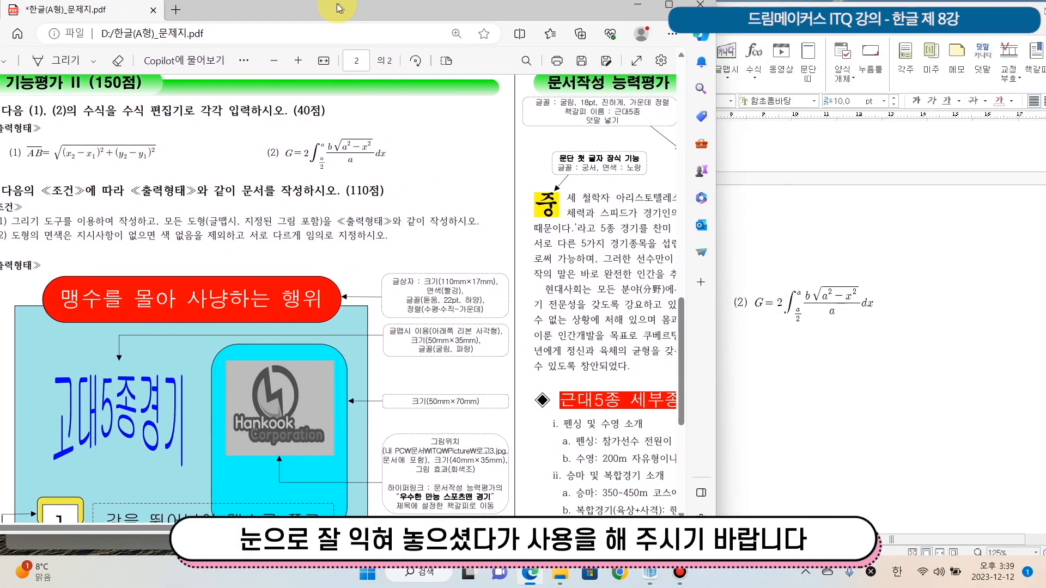
pyautogui.press('super+Left')
pyautogui.scroll(-3, 170, 296)
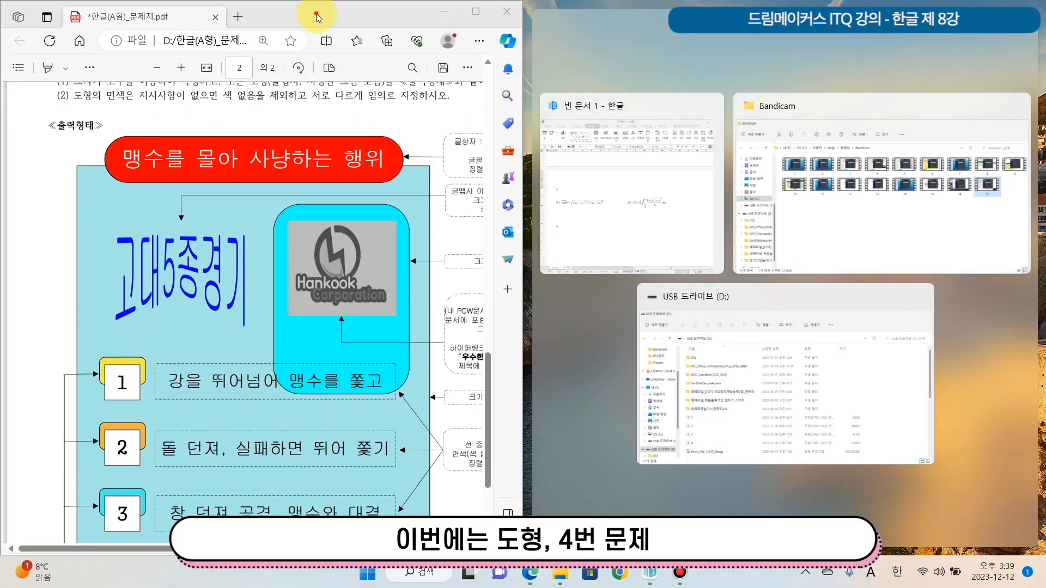
pyautogui.click(318, 15)
pyautogui.click(551, 373)
pyautogui.scroll(-3, 560, 416)
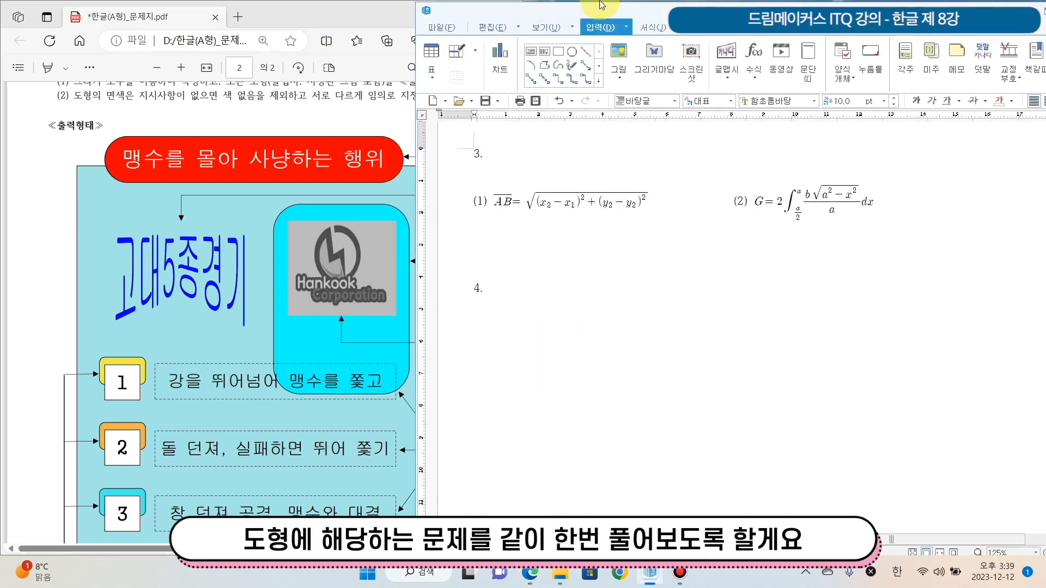
pyautogui.moveTo(517, 18); pyautogui.dragTo(606, 28)
# Examine question 4's drawing and the size callouts of its shapes in the exam sheet
pyautogui.scroll(-2, 218, 352)
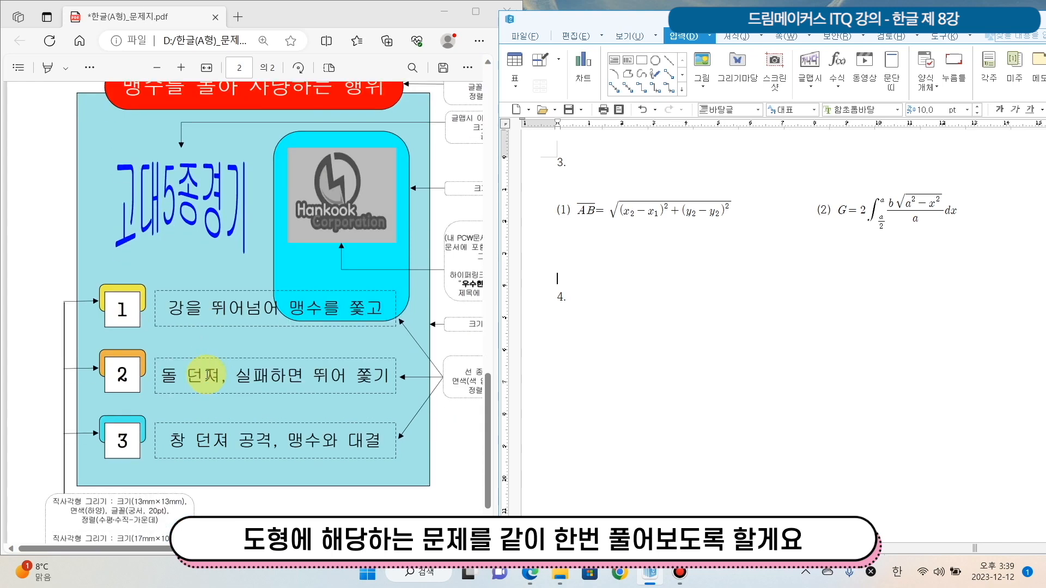
pyautogui.scroll(2, 245, 337)
pyautogui.scroll(-2, 261, 331)
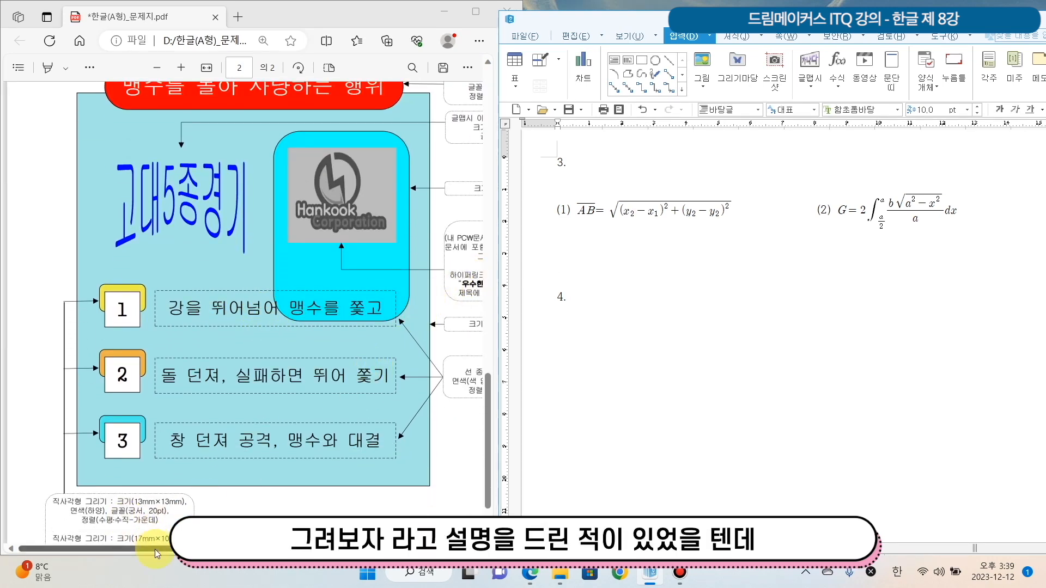
pyautogui.moveTo(155, 546); pyautogui.dragTo(196, 547)
pyautogui.scroll(2, 273, 491)
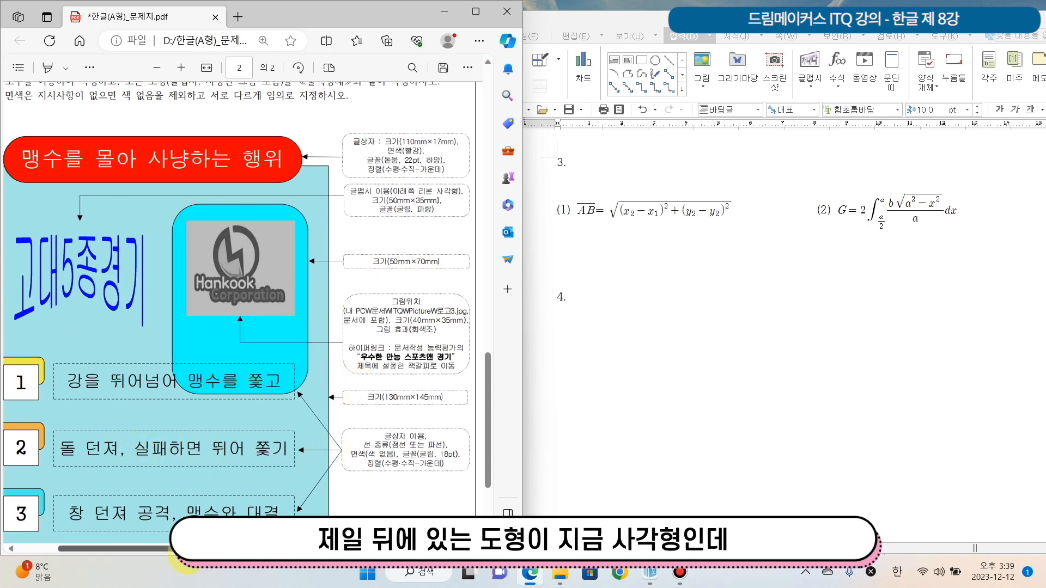
pyautogui.moveTo(194, 549)
pyautogui.mouseDown()
pyautogui.moveTo(172, 551)
pyautogui.moveTo(189, 551)
pyautogui.mouseUp()
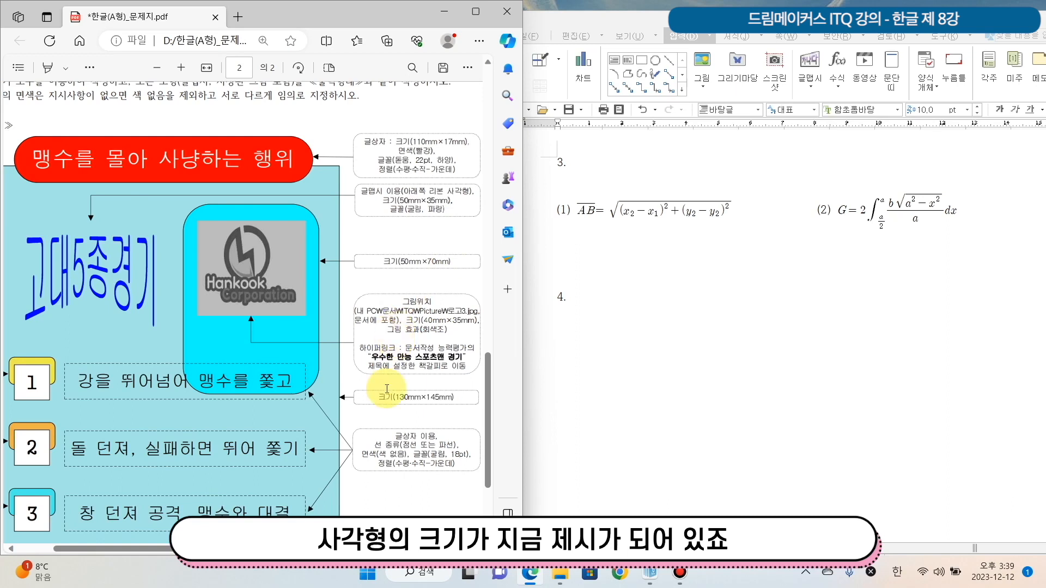
# Place a default 30 × 30 mm rectangle in the document below number 4
pyautogui.click(613, 345)
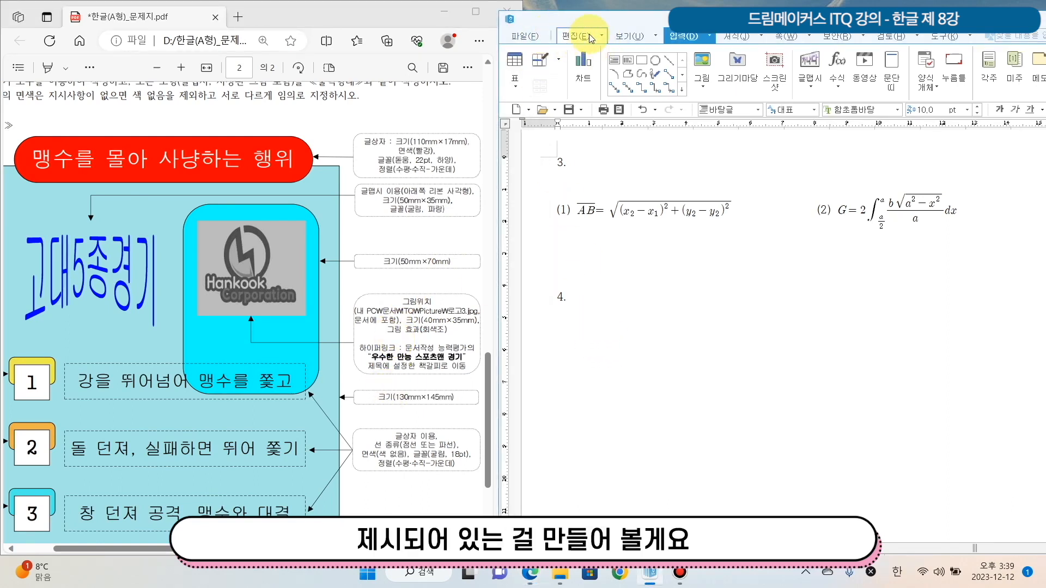
pyautogui.click(641, 62)
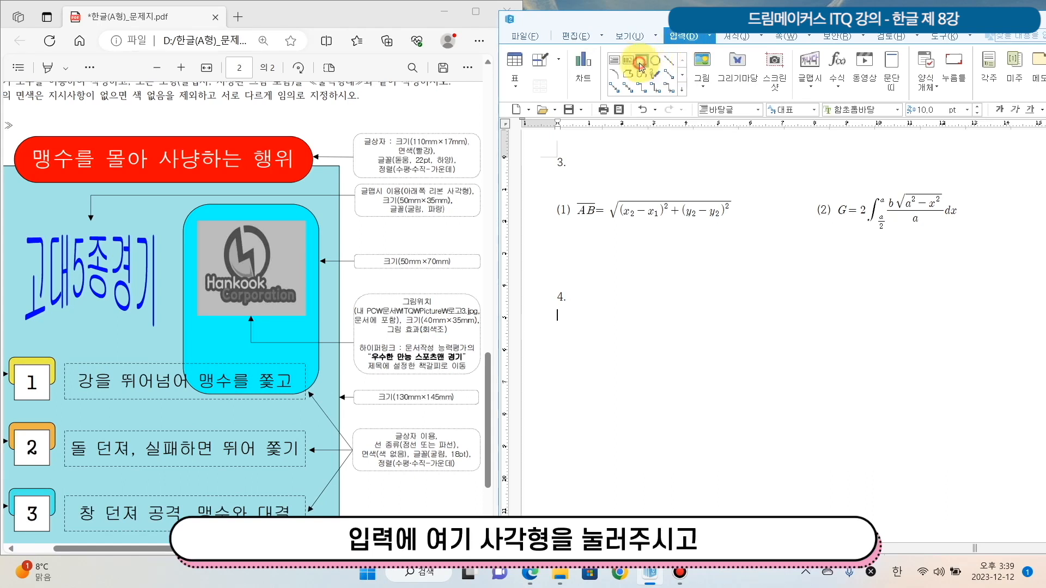
pyautogui.click(575, 328)
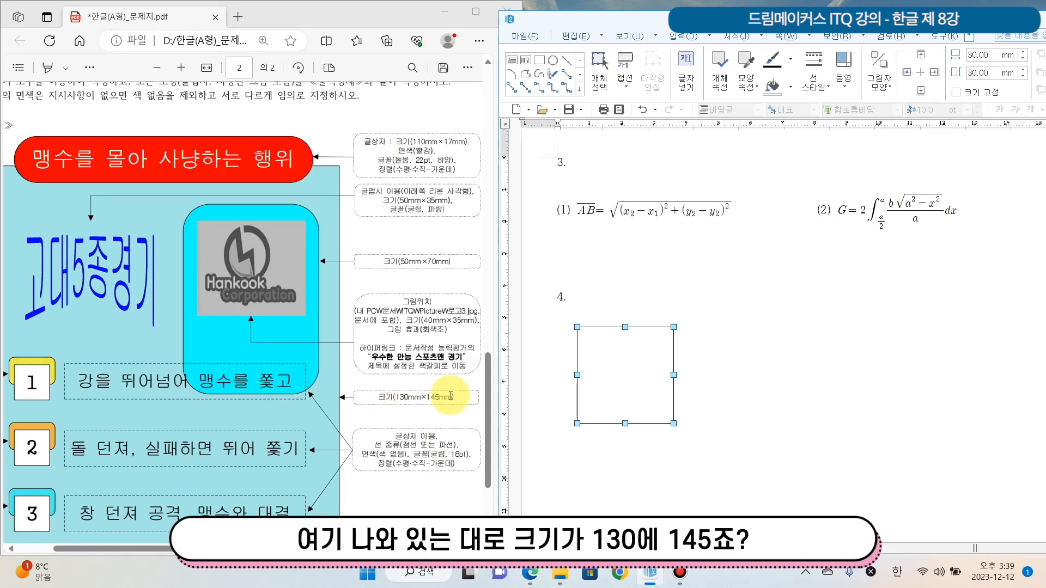
# Set the rectangle below number 4 to 130 mm wide and 145 mm high, and lock its size
pyautogui.moveTo(374, 397); pyautogui.dragTo(463, 397)
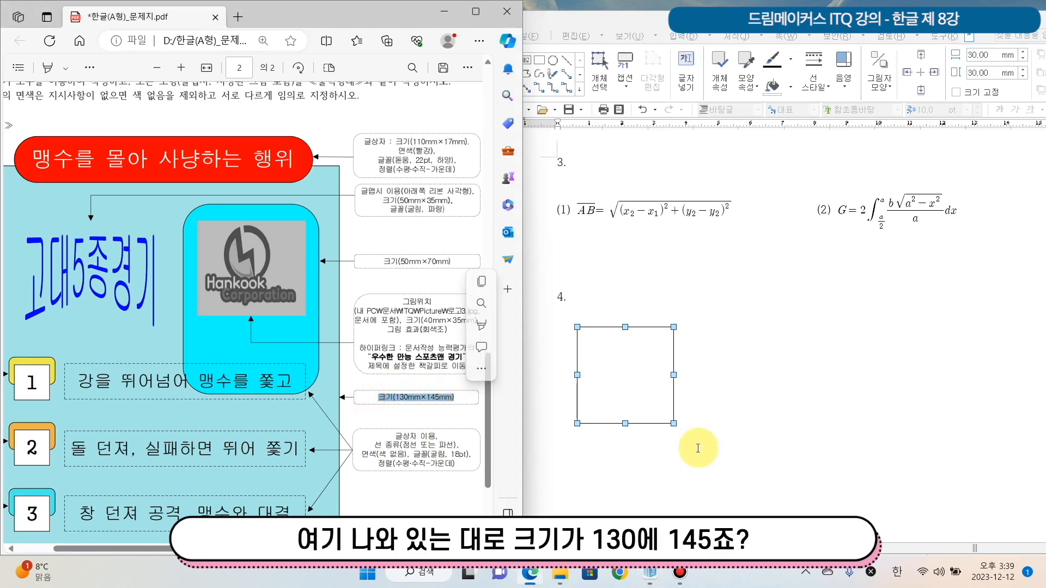
pyautogui.doubleClick(610, 390)
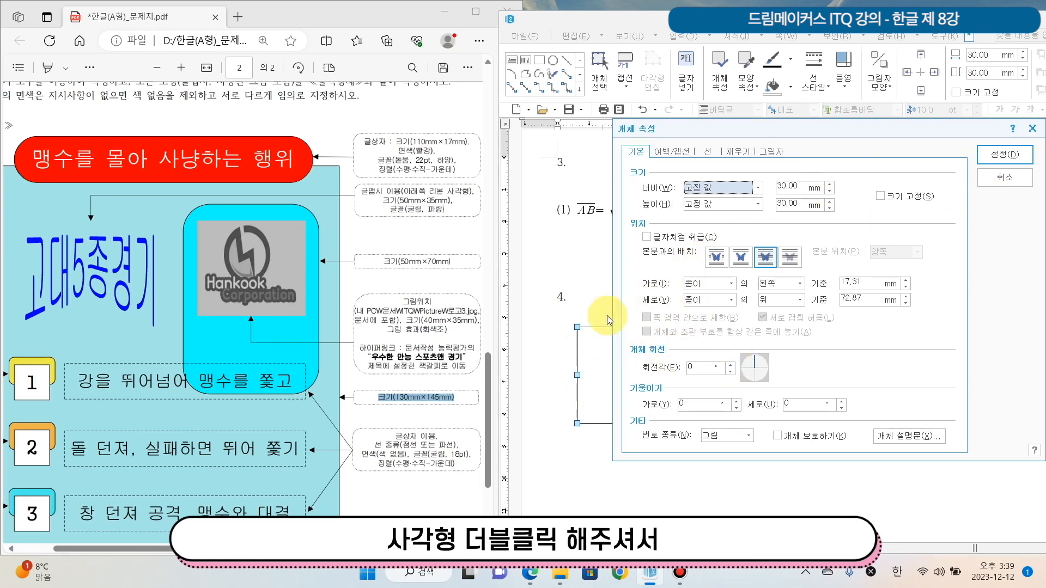
pyautogui.click(795, 186)
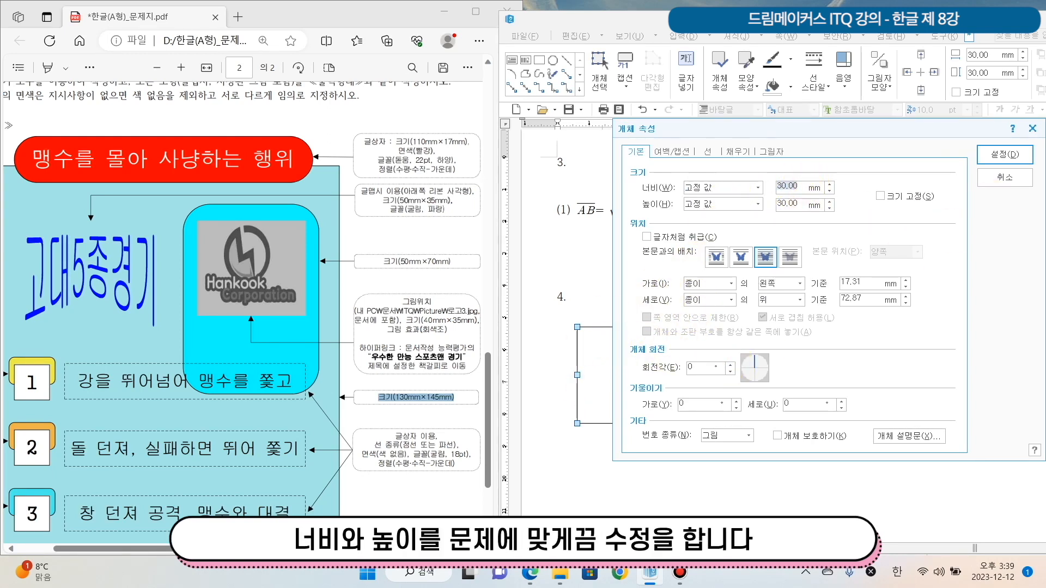
pyautogui.press('Tab')
pyautogui.press('Tab')
pyautogui.write('145')
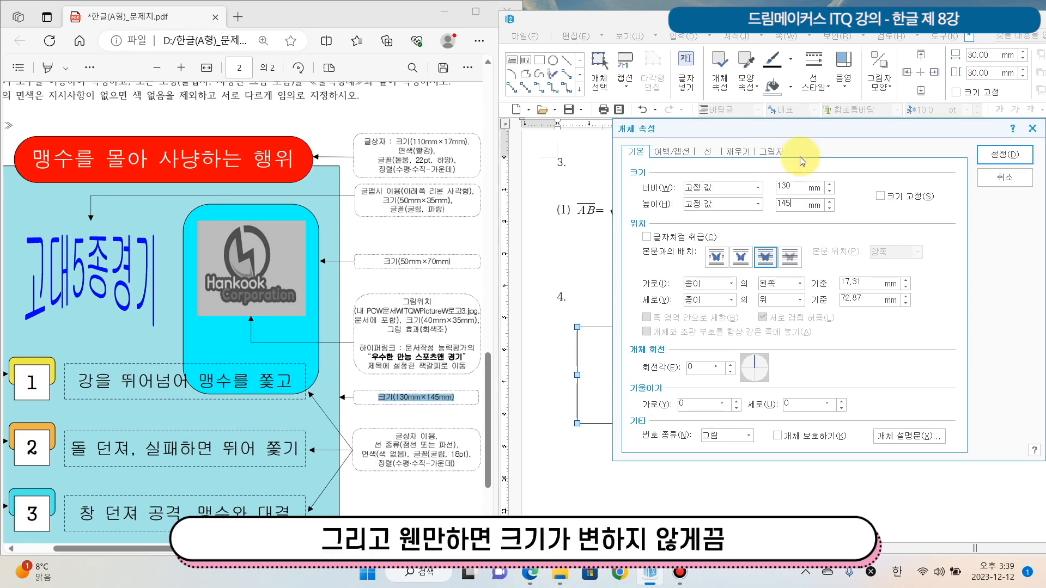
pyautogui.click(882, 196)
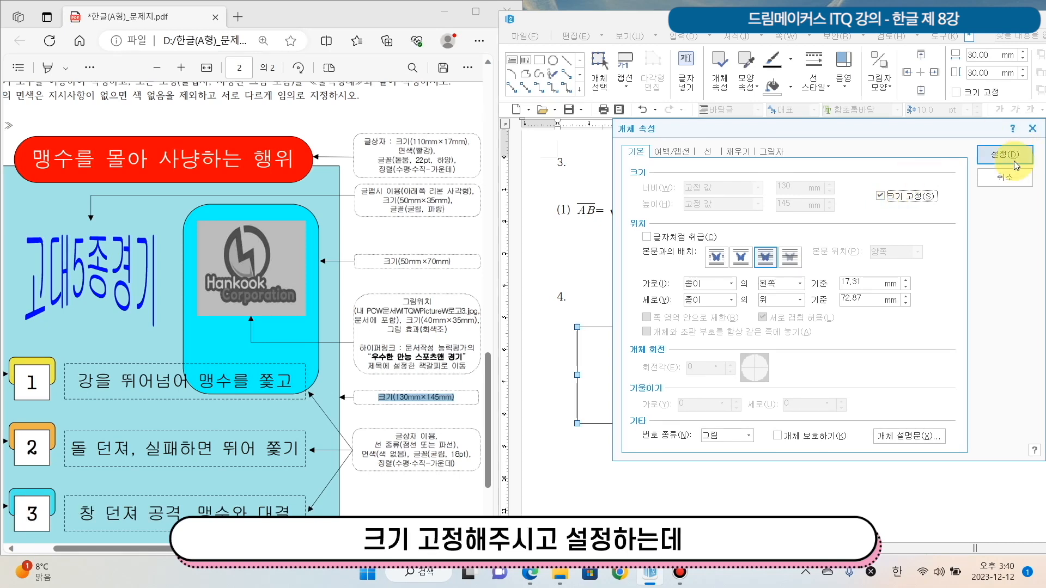
# Give the rectangle a light blue (파랑) face colour and apply its object properties
pyautogui.click(733, 155)
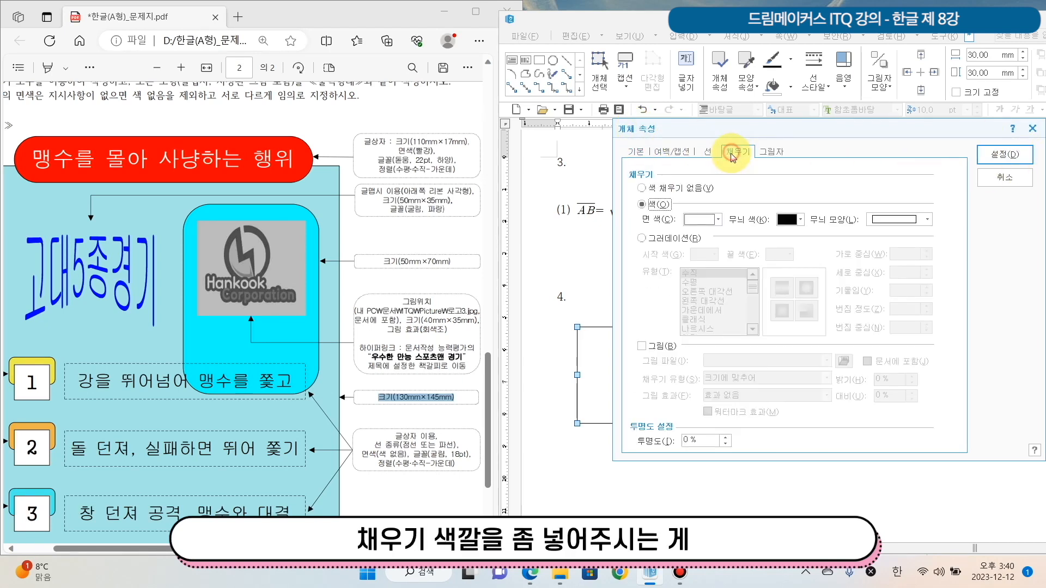
pyautogui.click(701, 220)
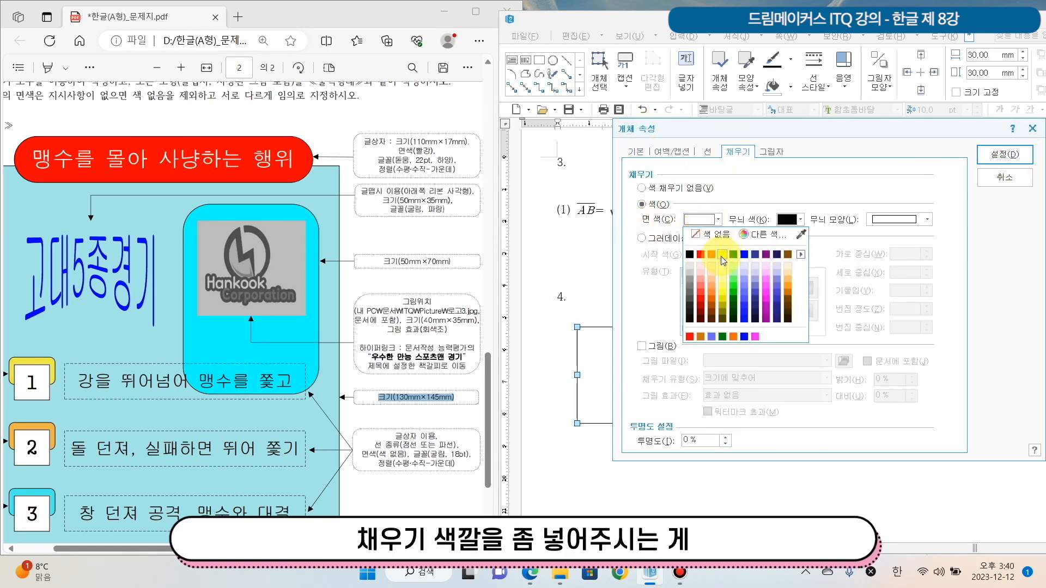
pyautogui.click(744, 277)
pyautogui.click(1020, 156)
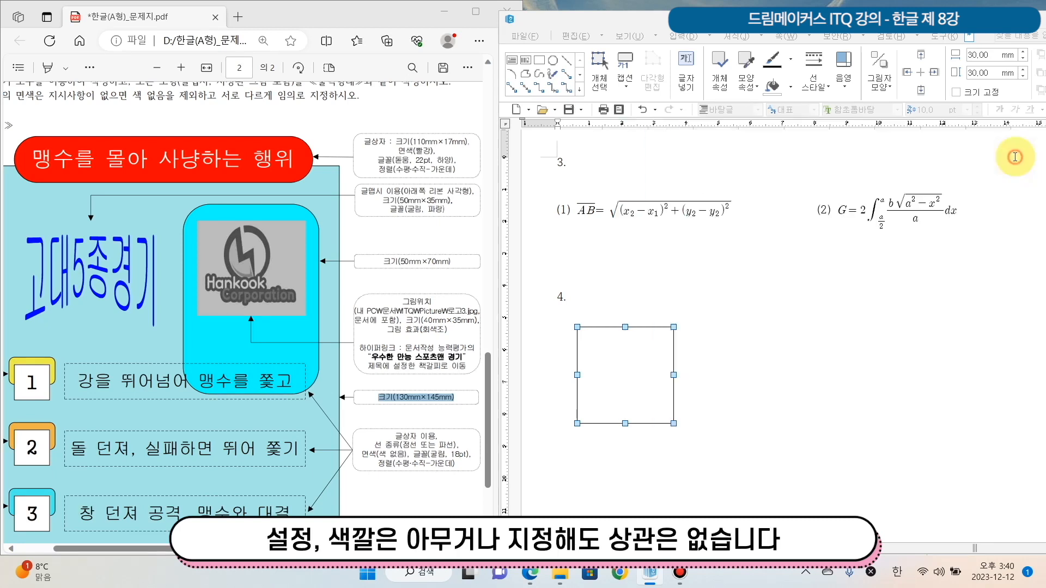
pyautogui.scroll(-5, 935, 381)
pyautogui.scroll(-3, 937, 406)
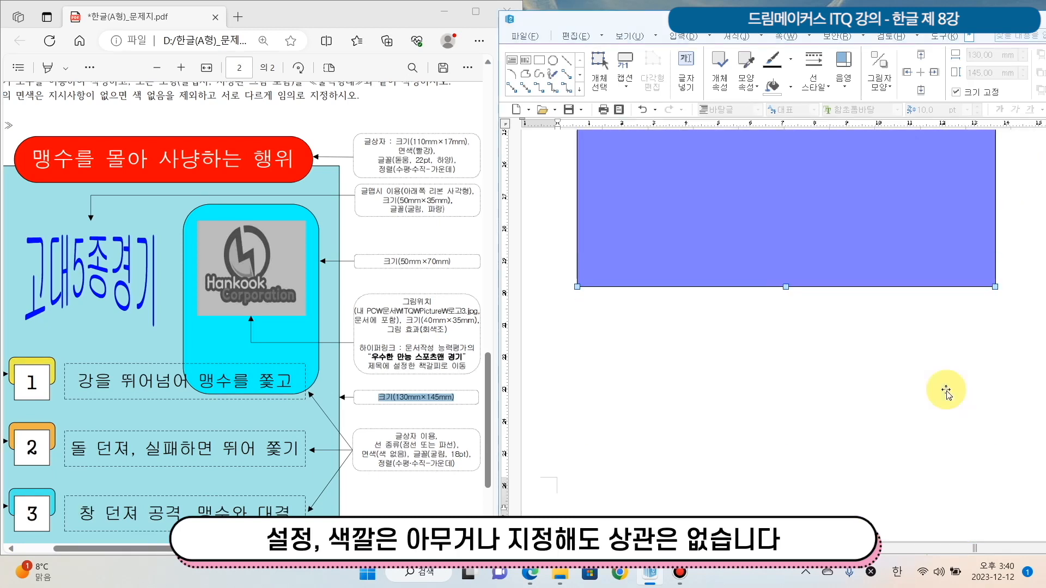
pyautogui.scroll(5, 943, 388)
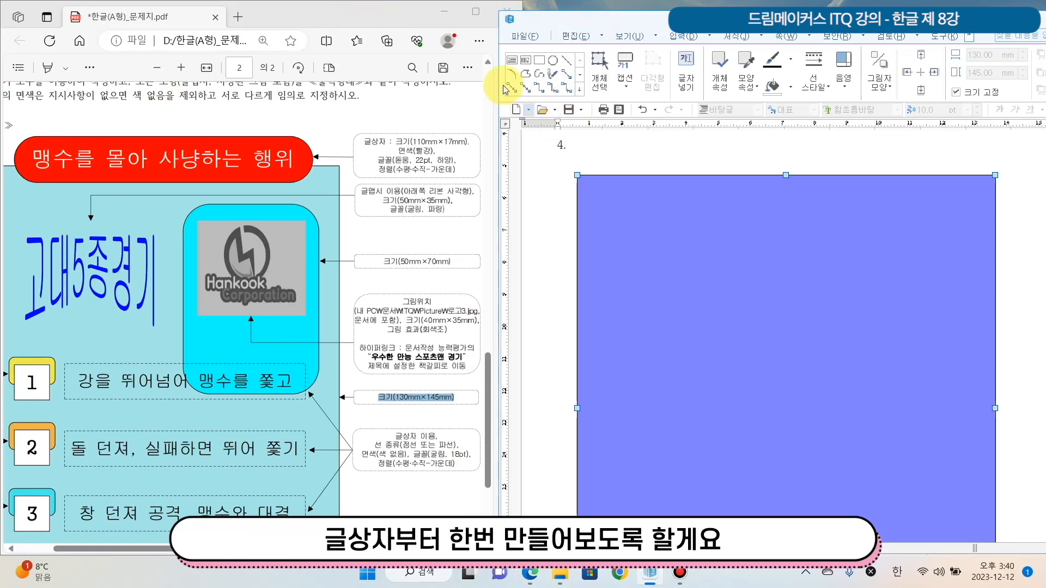
# Draw a horizontal text box about 111 × 14 mm across the blue rectangle's upper edge
pyautogui.click(682, 36)
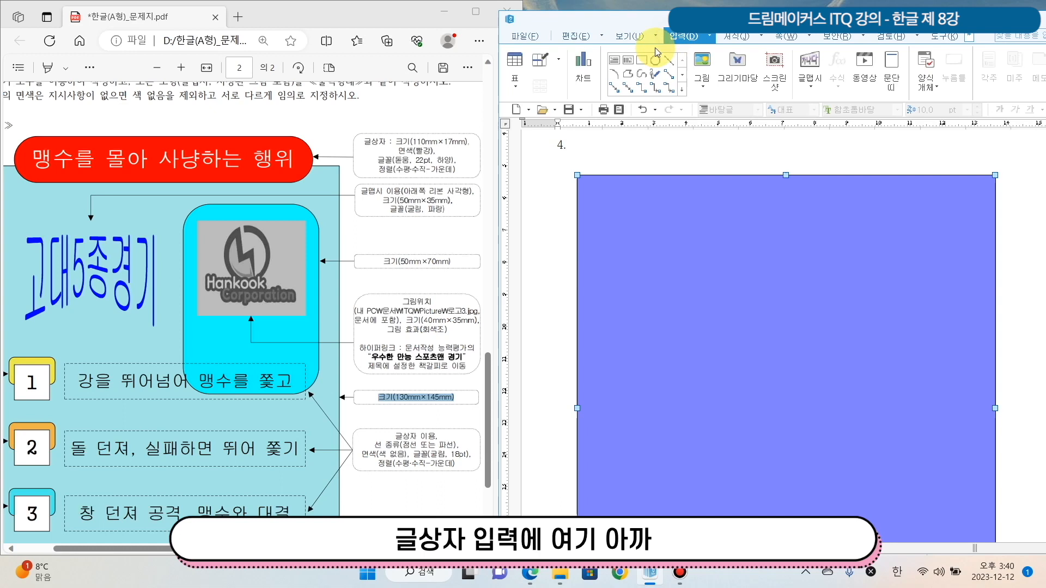
pyautogui.click(615, 66)
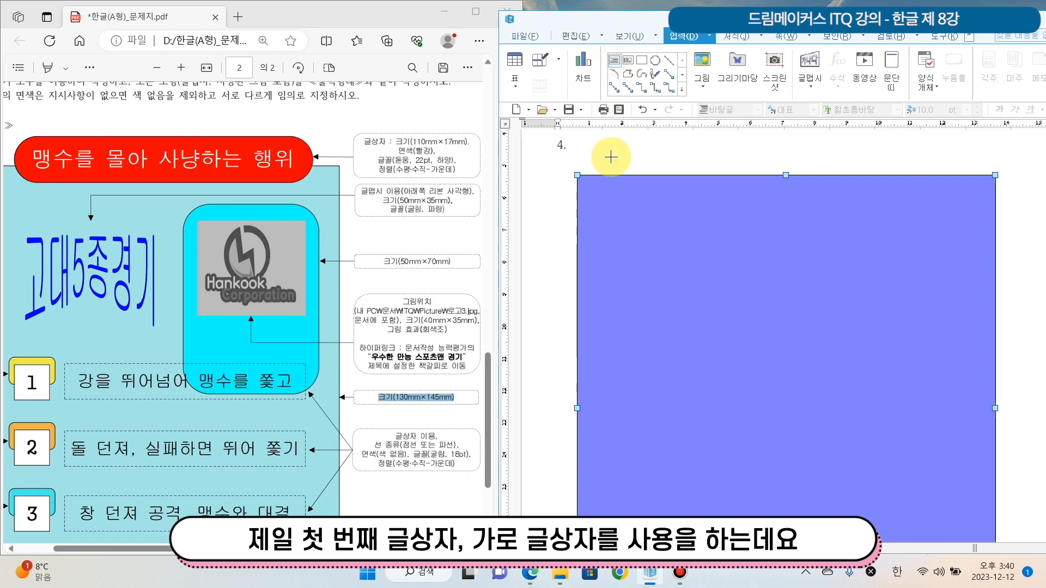
pyautogui.moveTo(604, 157); pyautogui.dragTo(962, 205)
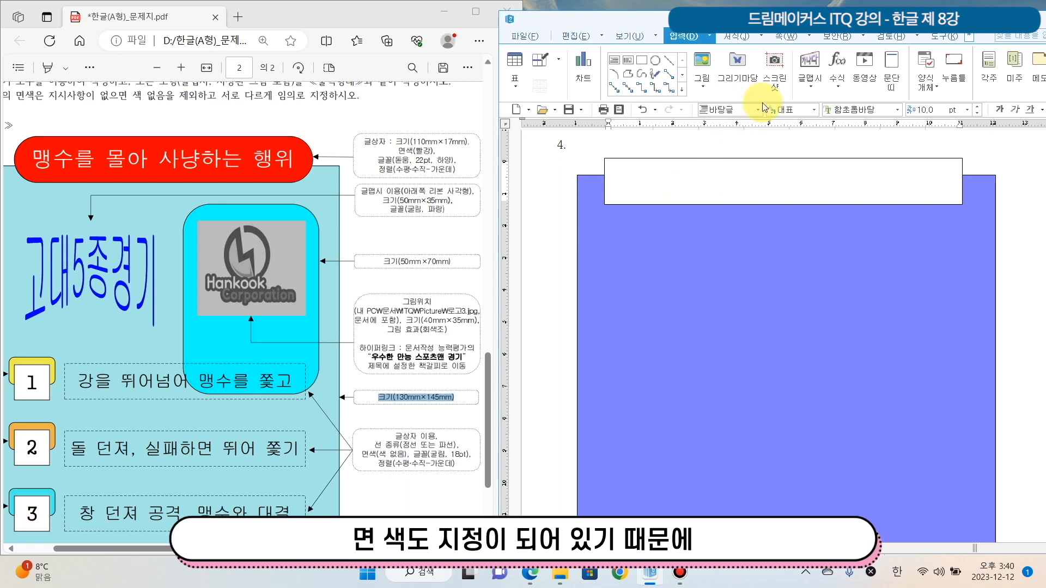
# Set the new text box's width to 110 mm and height to 17 mm in its object properties
pyautogui.click(731, 159)
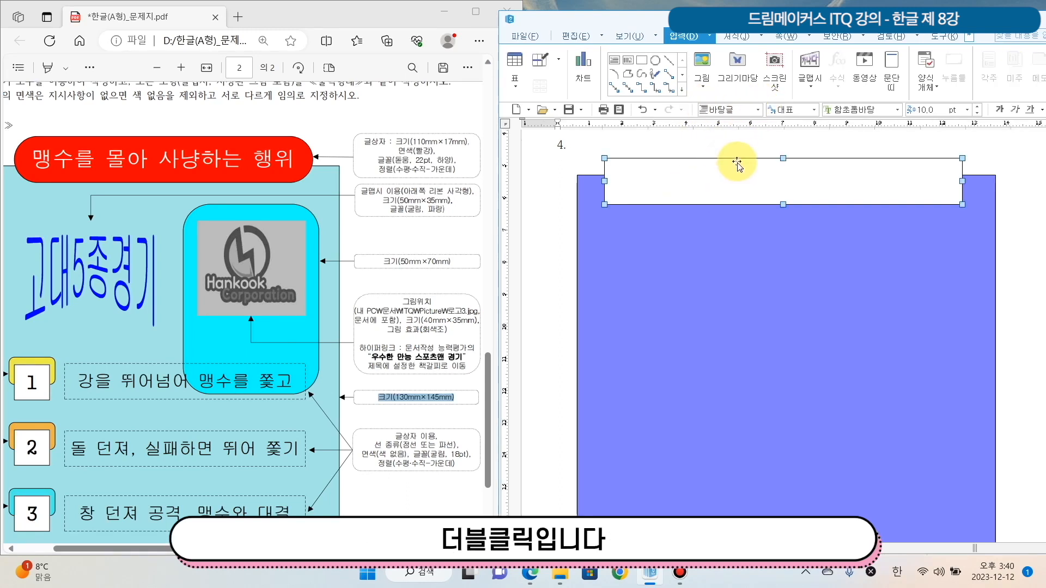
pyautogui.click(740, 149)
pyautogui.click(734, 184)
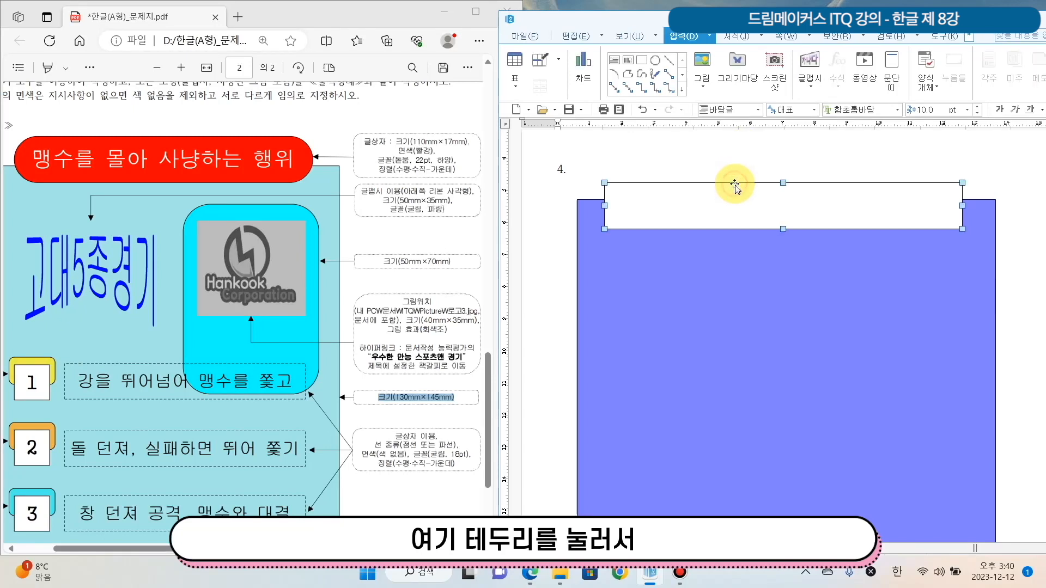
pyautogui.doubleClick(735, 185)
pyautogui.moveTo(715, 152); pyautogui.dragTo(688, 218)
pyautogui.click(606, 239)
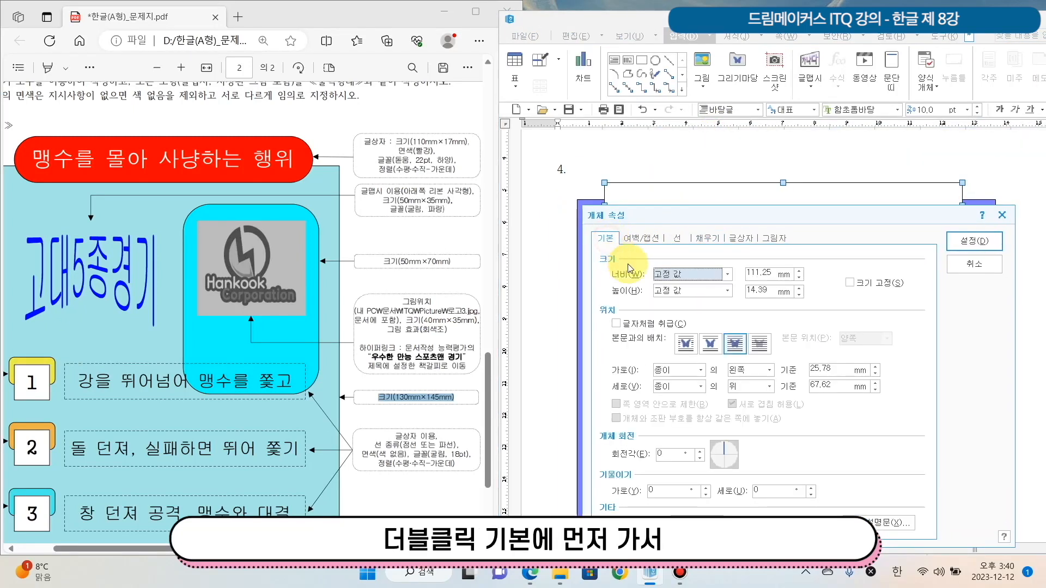
pyautogui.click(762, 273)
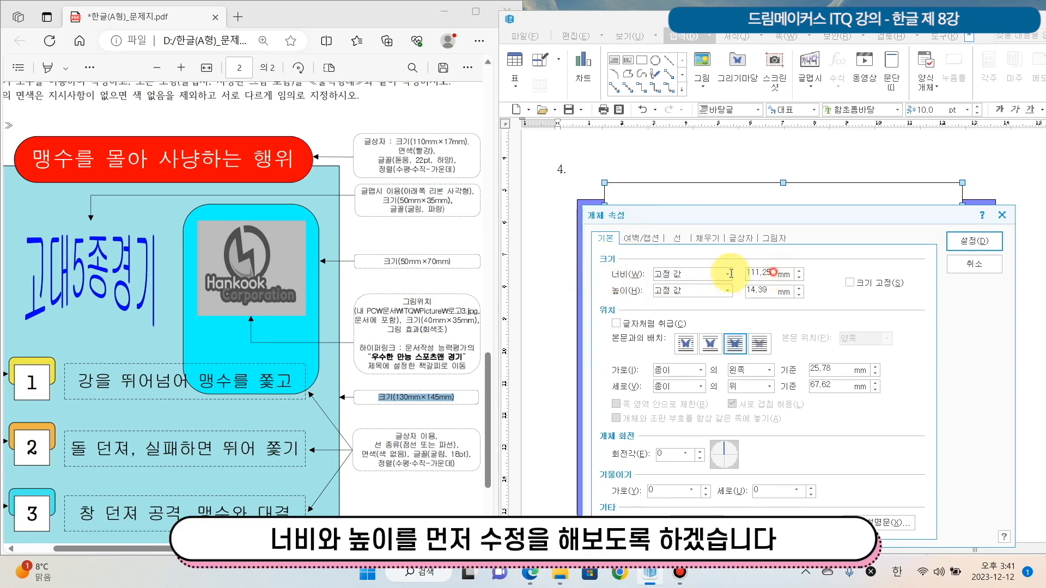
pyautogui.write('110')
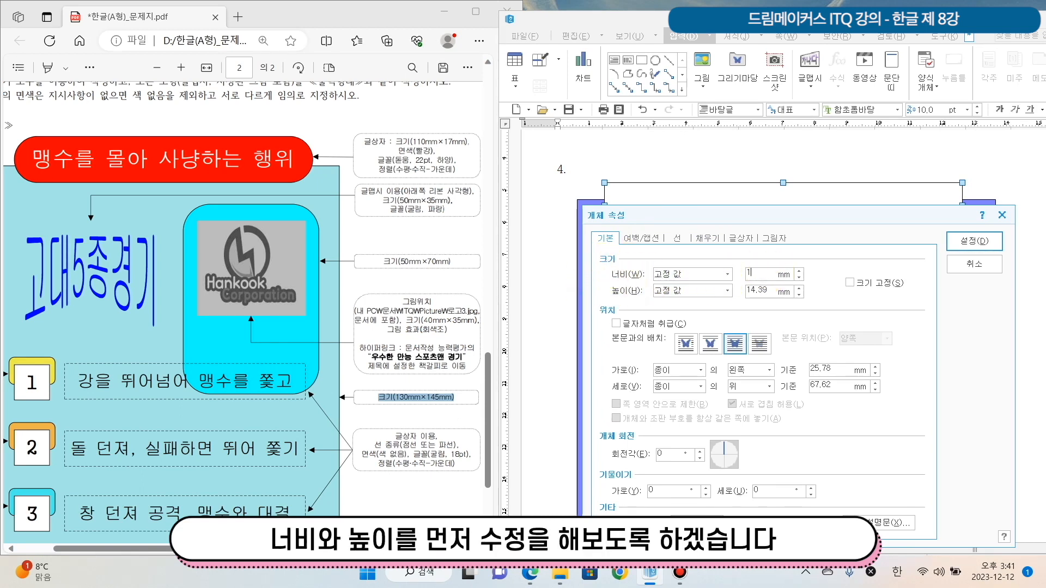
pyautogui.press('Tab')
pyautogui.press('Tab')
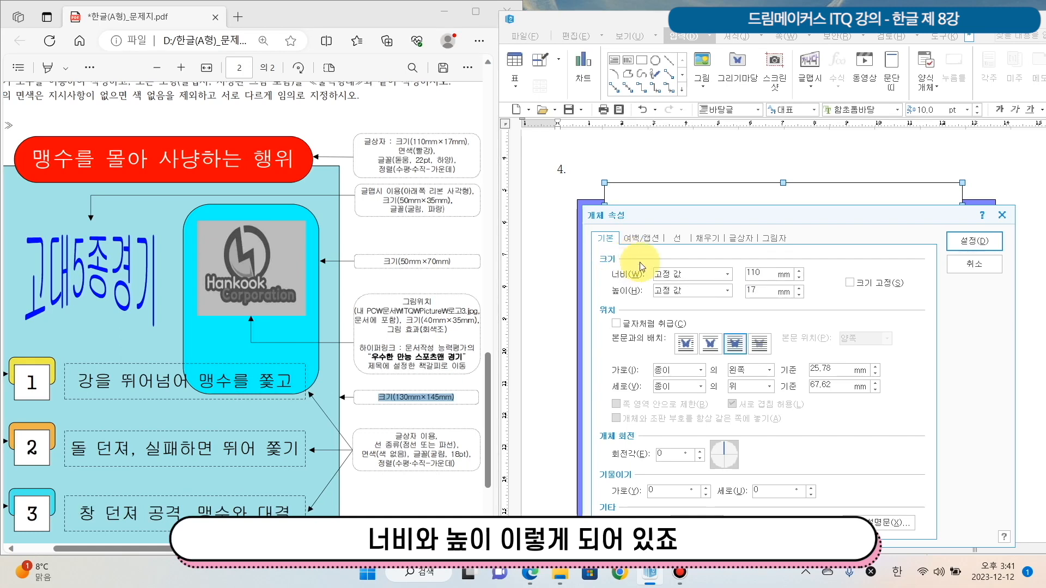
# Check the text box's width and height values and lock its size
pyautogui.click(772, 269)
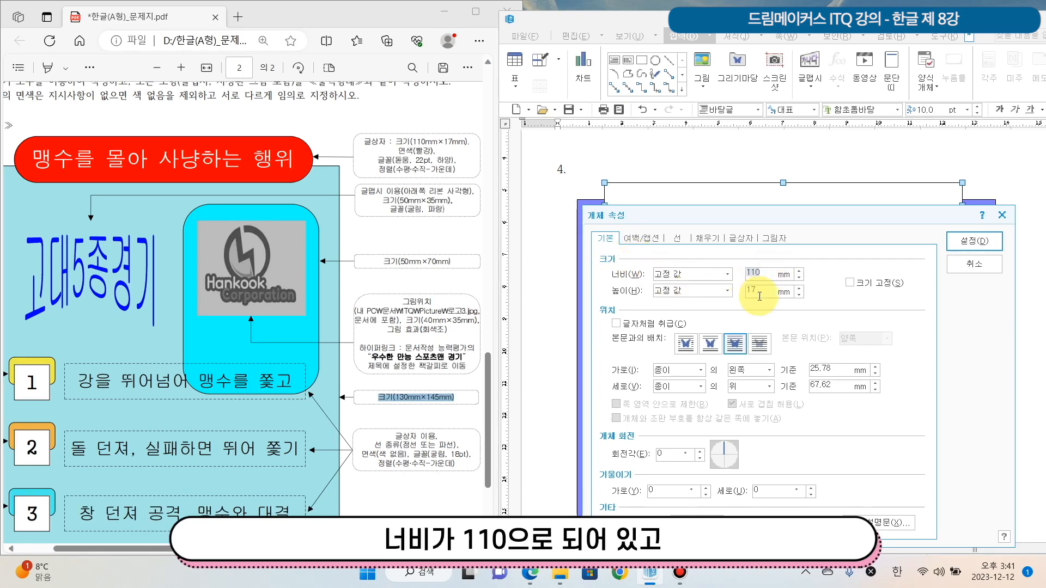
pyautogui.moveTo(763, 294); pyautogui.dragTo(661, 289)
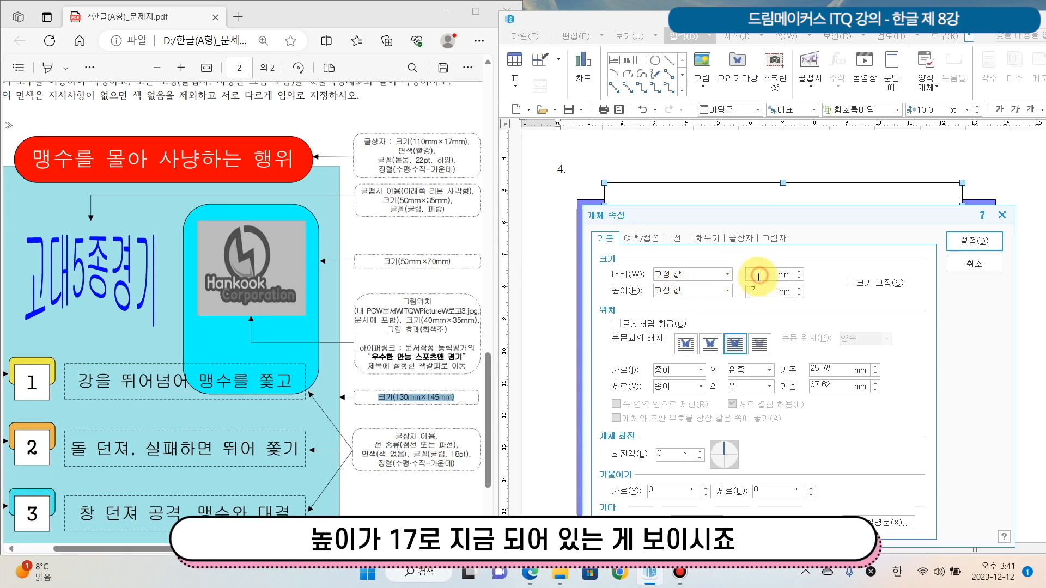
pyautogui.moveTo(766, 291); pyautogui.dragTo(695, 290)
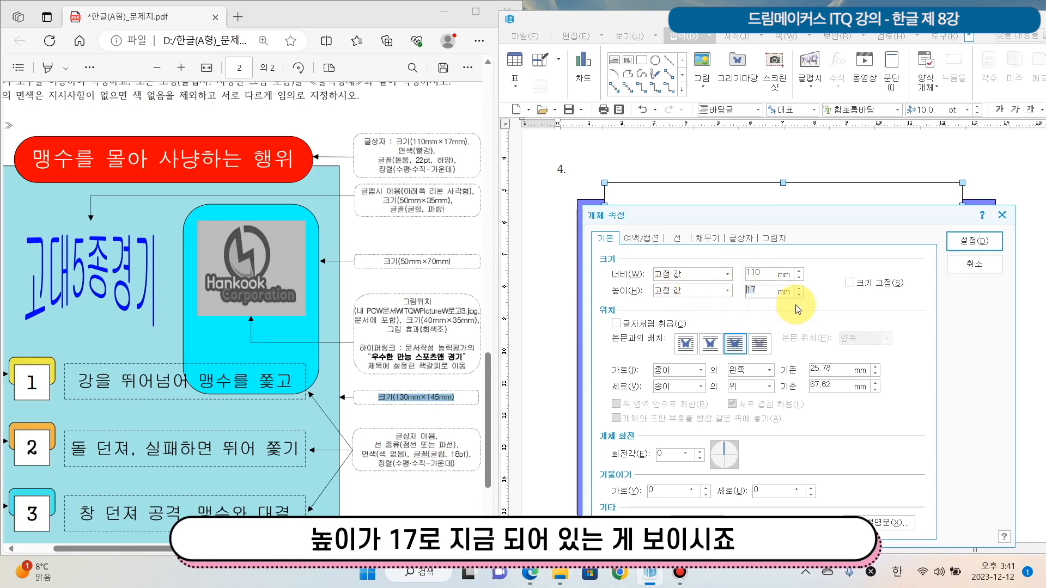
pyautogui.click(849, 283)
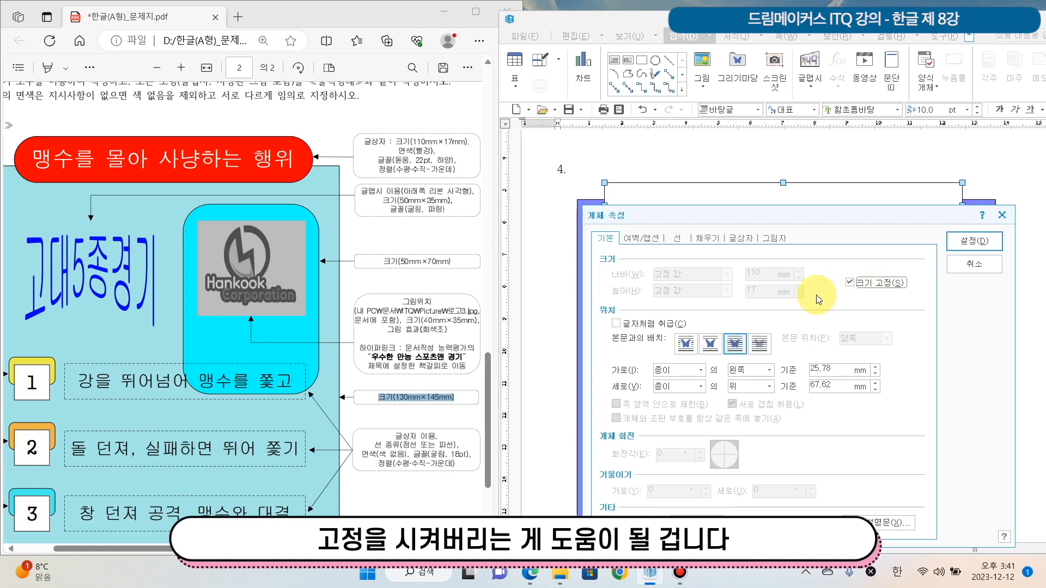
# Give the text box semicircular (반원) corners and a red face colour, as the exam sheet specifies
pyautogui.click(677, 239)
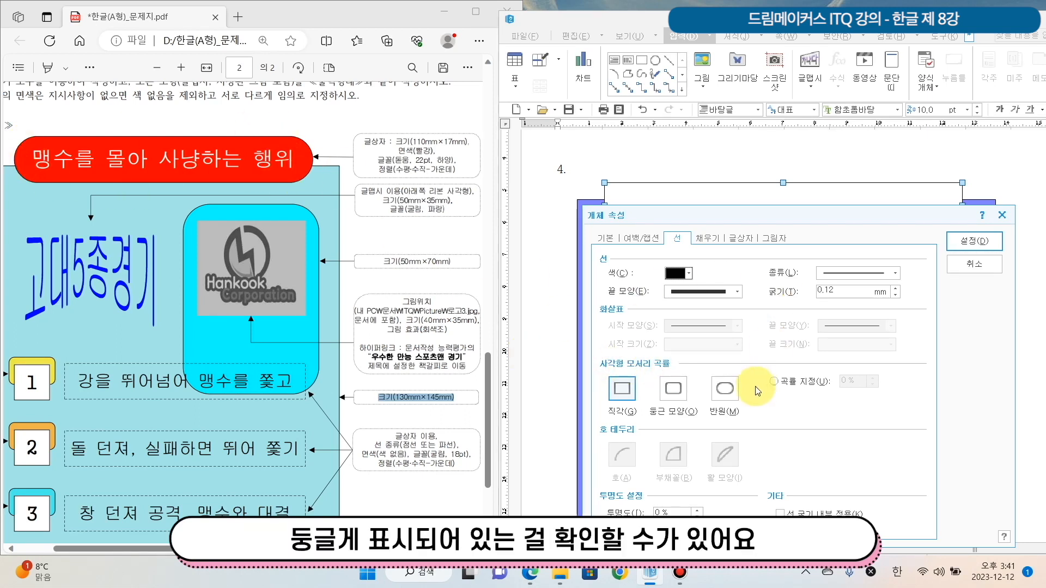
pyautogui.click(725, 388)
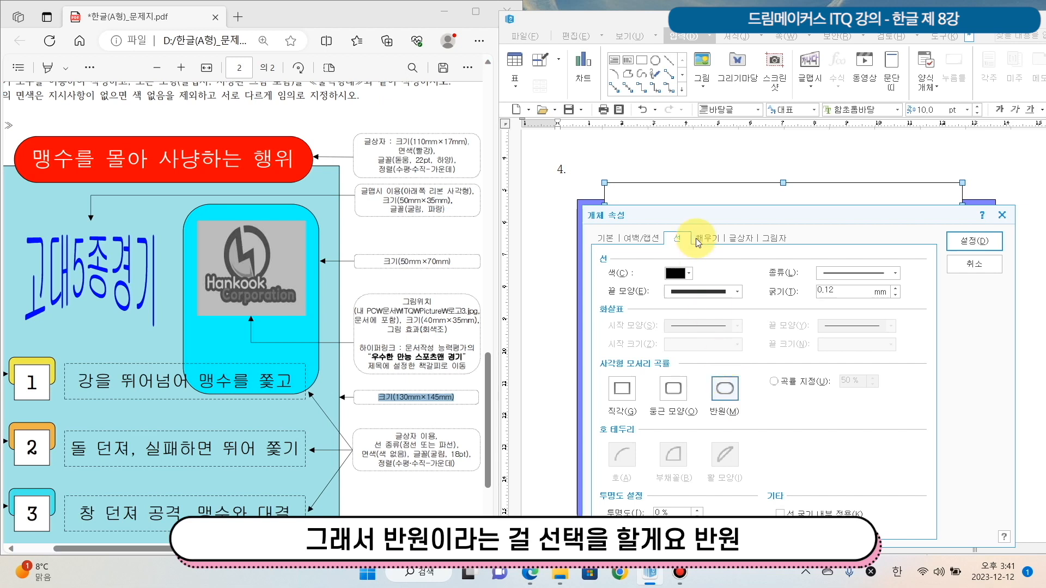
pyautogui.click(714, 240)
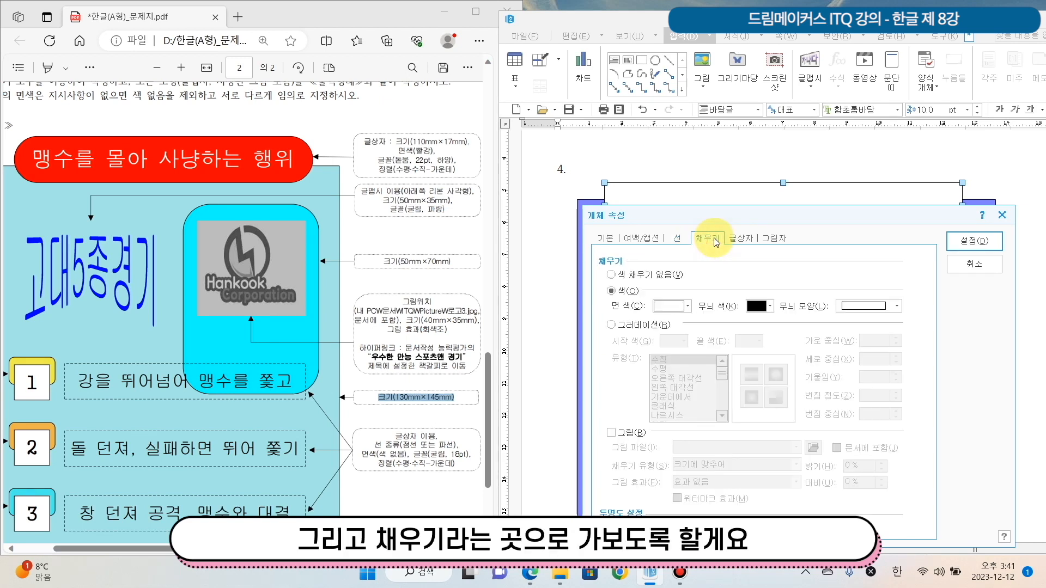
pyautogui.click(687, 306)
pyautogui.moveTo(402, 150); pyautogui.dragTo(474, 149)
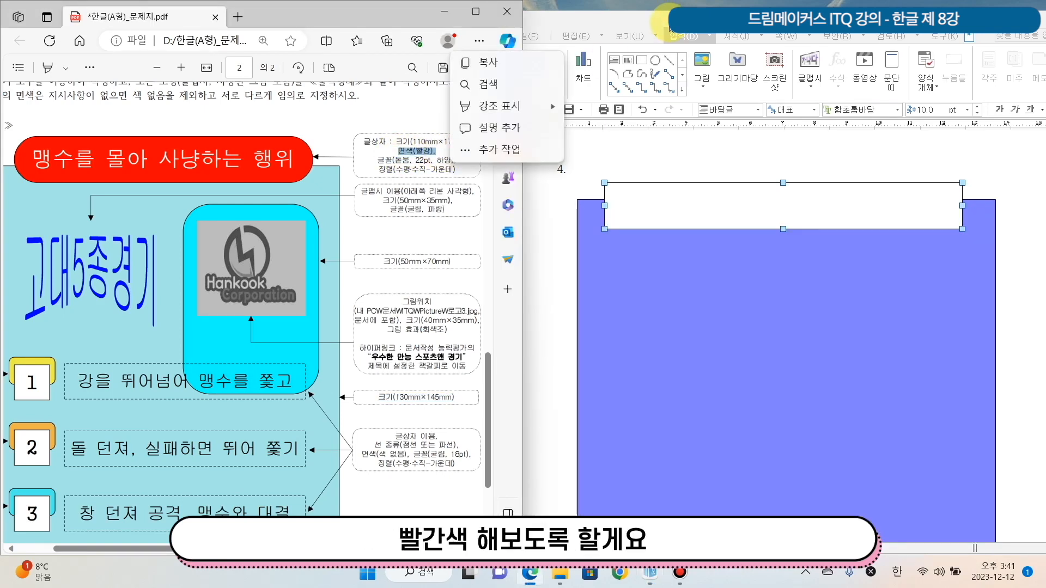
pyautogui.click(672, 21)
pyautogui.click(688, 306)
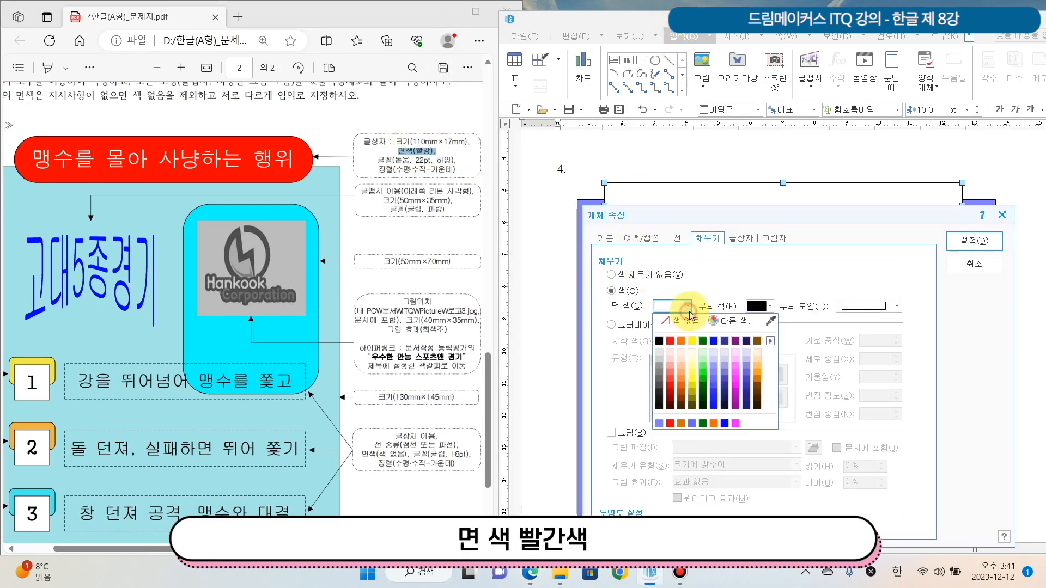
pyautogui.click(669, 341)
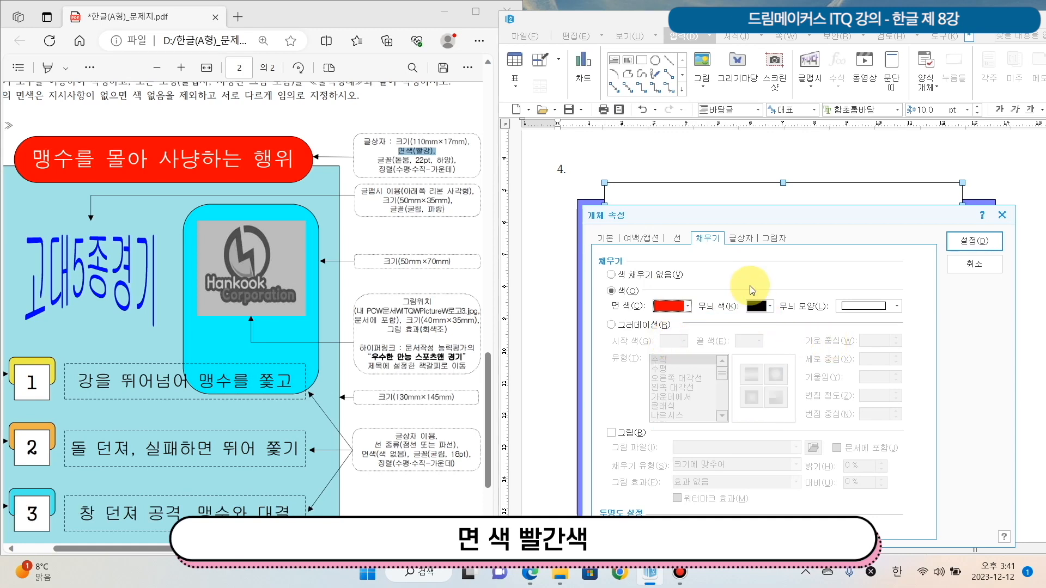
# Check the text box's vertical alignment setting and apply its object properties
pyautogui.click(742, 236)
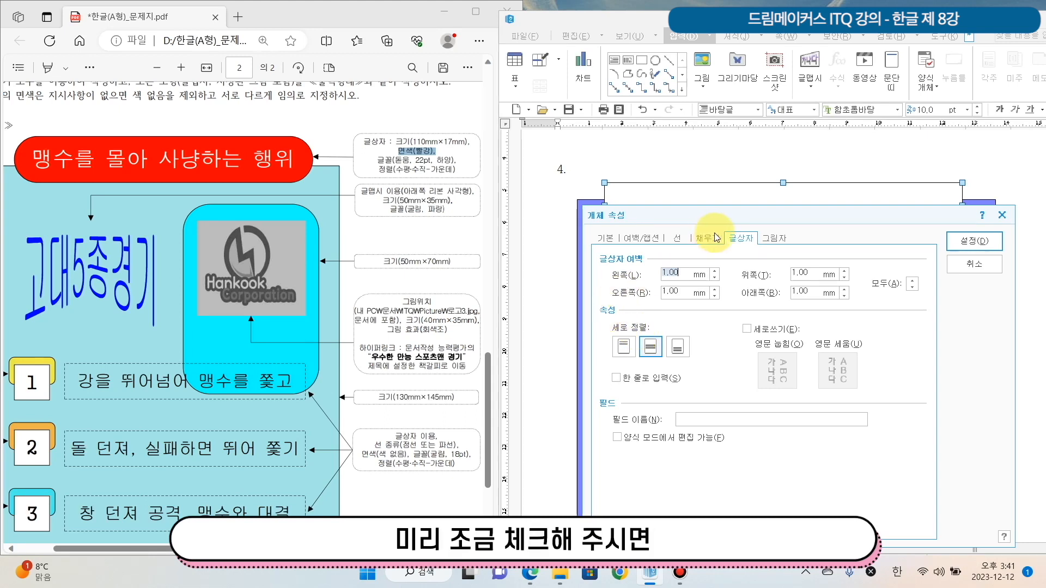
pyautogui.click(749, 241)
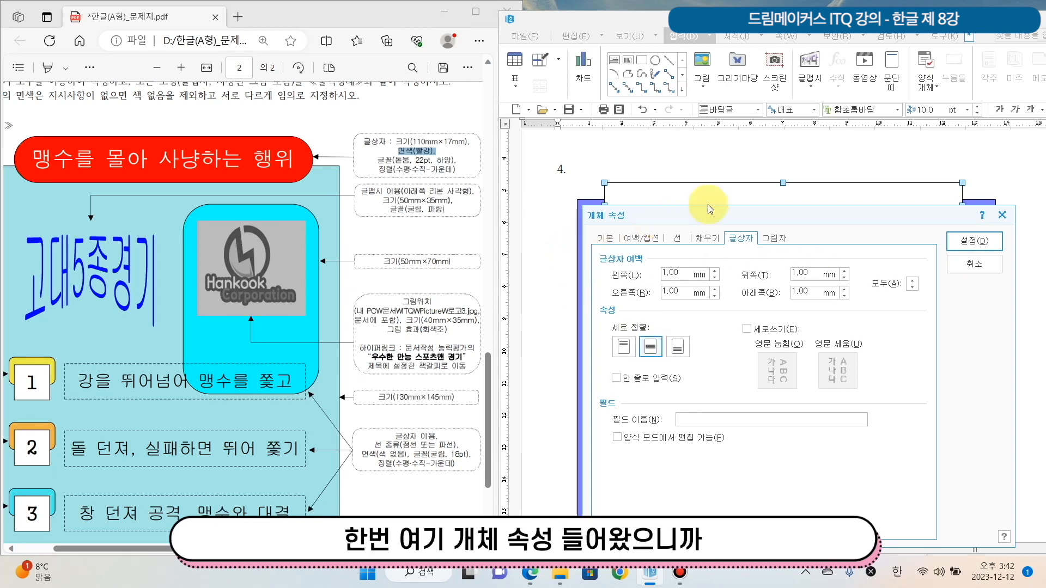
pyautogui.moveTo(656, 216); pyautogui.dragTo(655, 204)
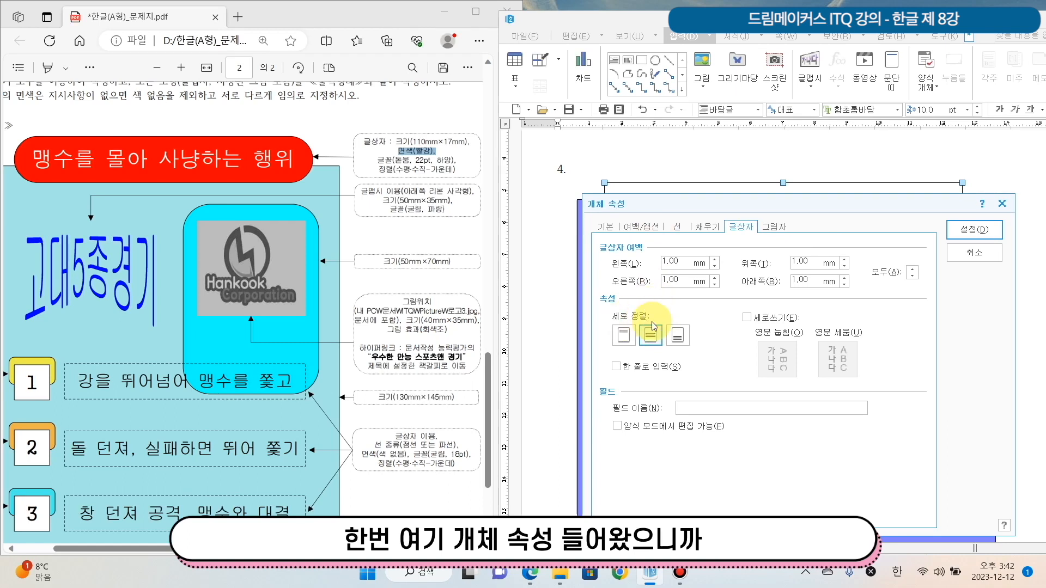
pyautogui.click(960, 231)
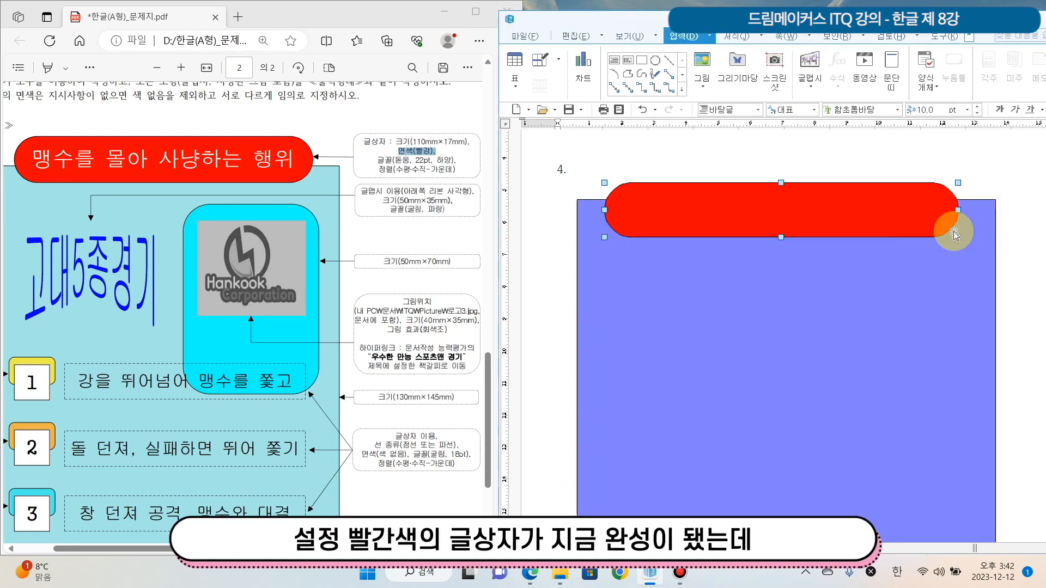
# Move the red text box slightly upward over the rectangle's upper edge and deselect it
pyautogui.moveTo(839, 208); pyautogui.dragTo(840, 204)
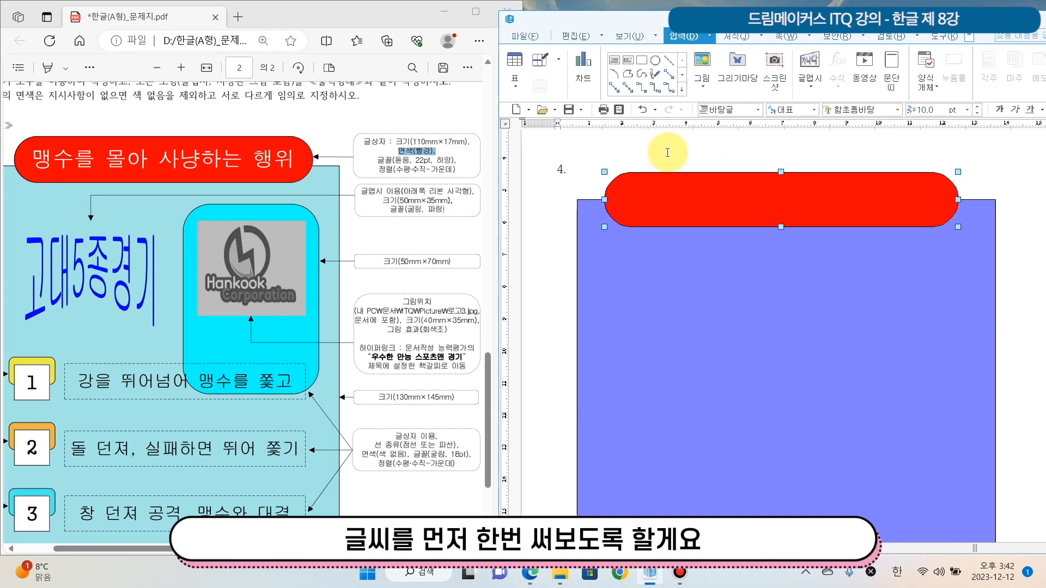
pyautogui.click(703, 155)
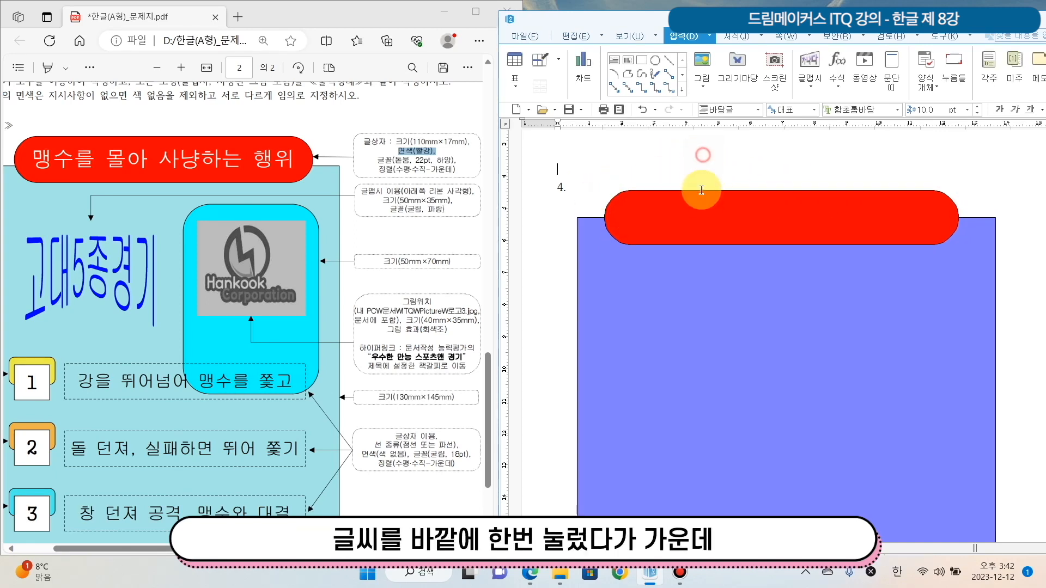
# Enter the title "맹수를 몰아 사냥하는 행위" in the red text box
pyautogui.click(649, 162)
pyautogui.click(694, 243)
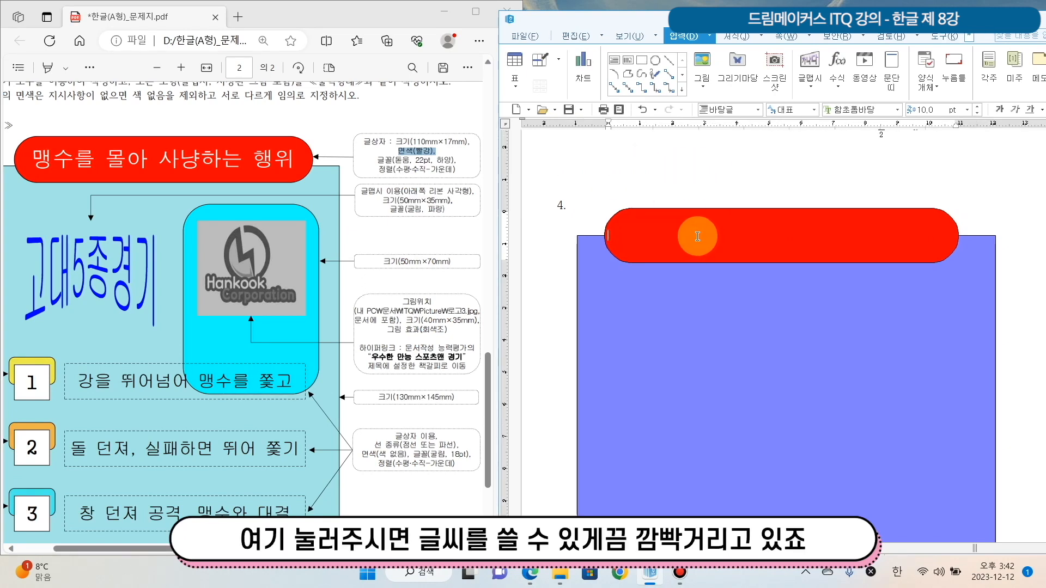
pyautogui.write('맹수를 몰아')
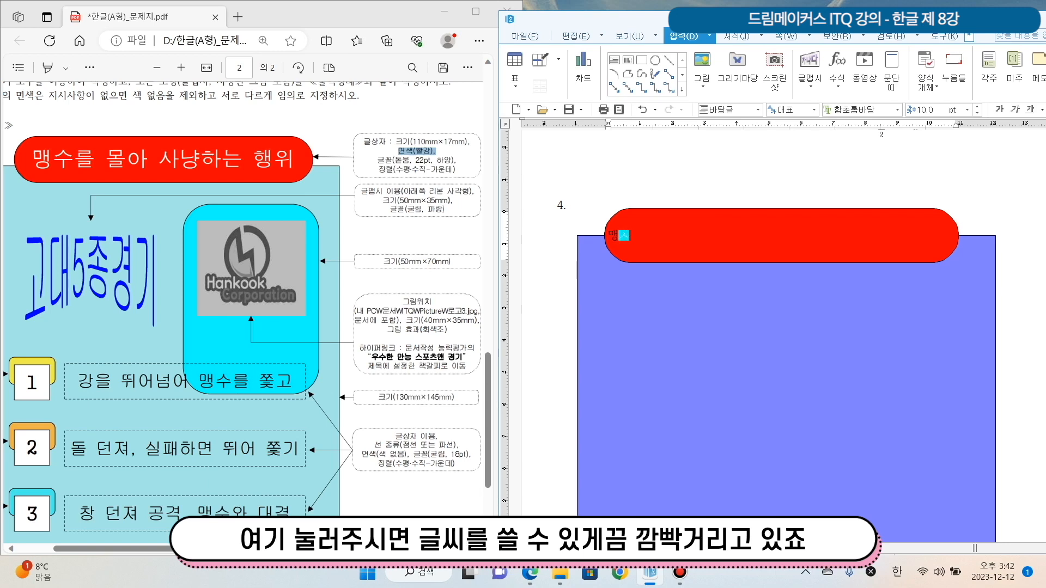
pyautogui.write(' 사냥하는 행위')
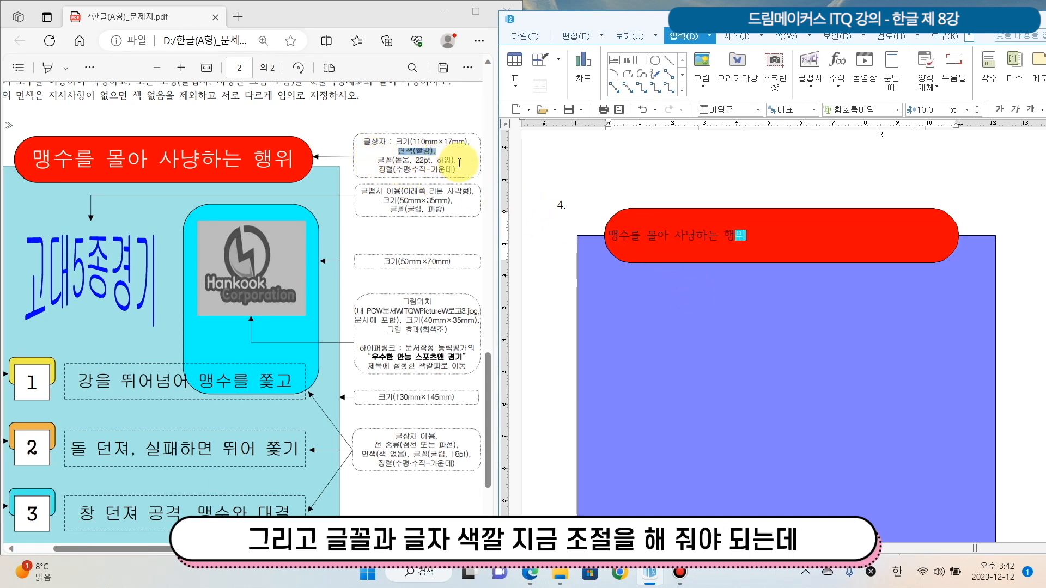
# Set the title text's font to 돋움 and its size to 22 pt
pyautogui.tripleClick(626, 236)
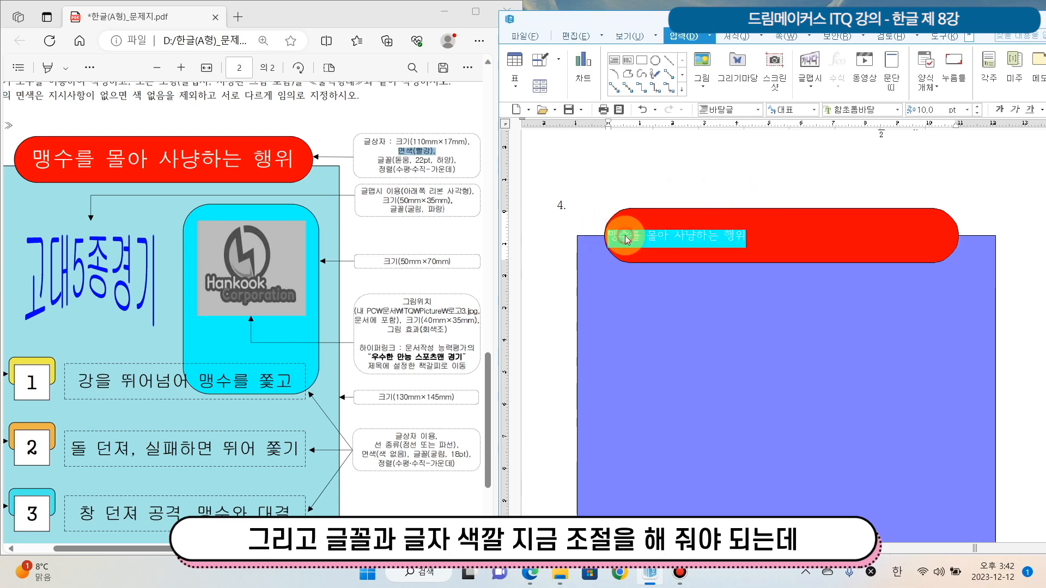
pyautogui.click(899, 109)
pyautogui.click(989, 198)
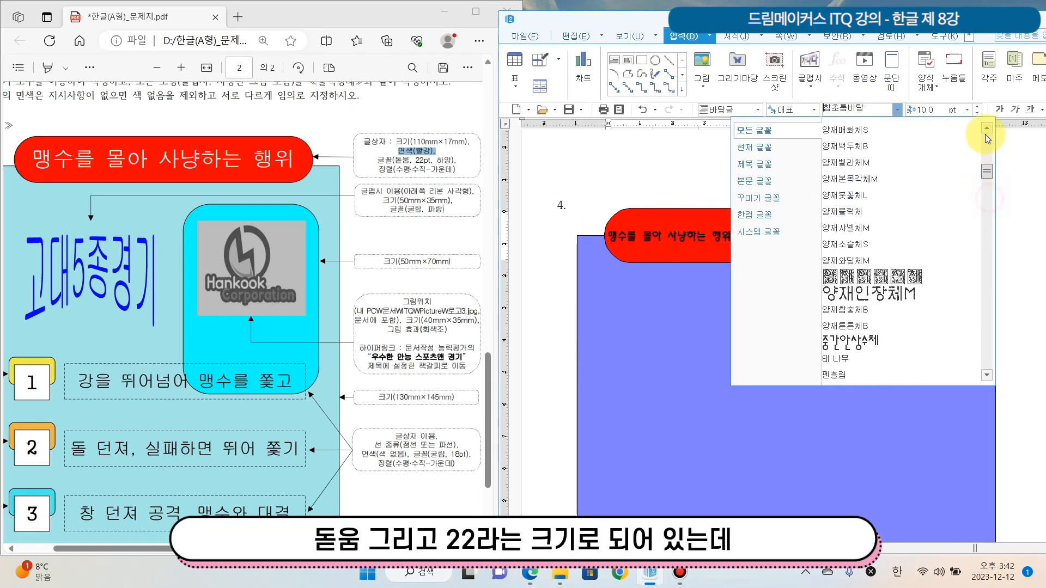
pyautogui.click(926, 131)
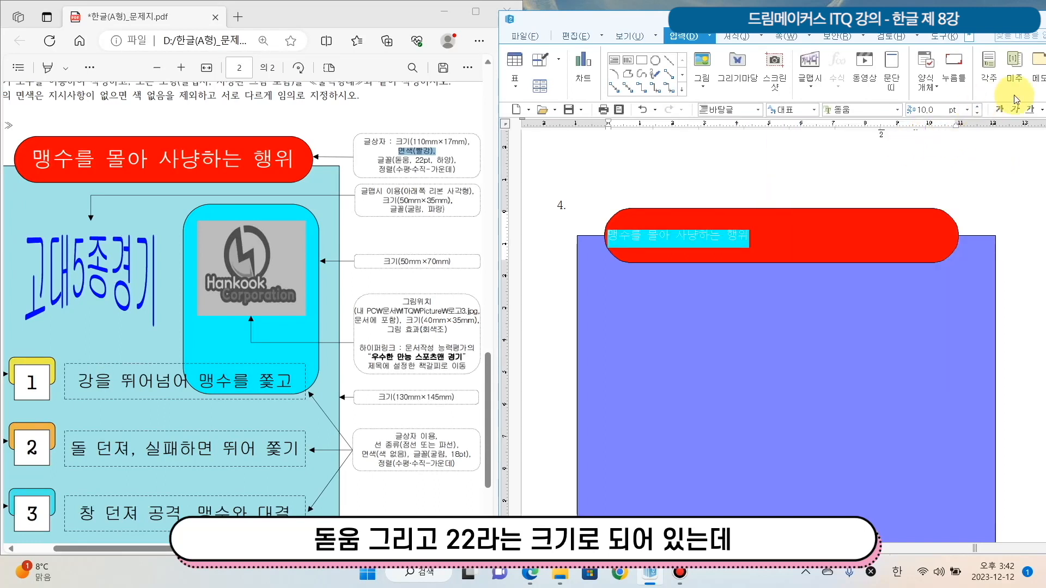
pyautogui.click(967, 111)
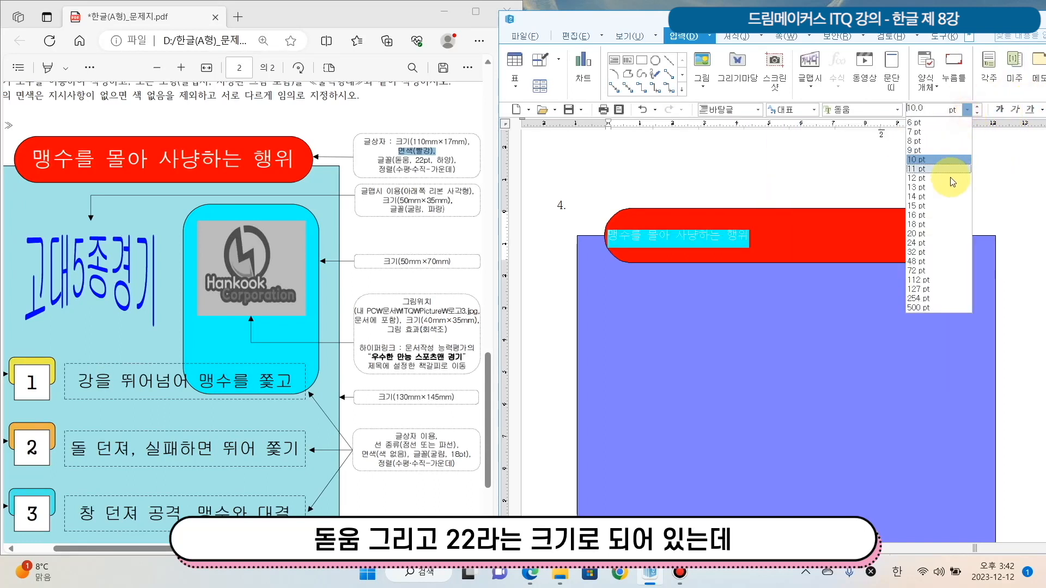
pyautogui.click(933, 233)
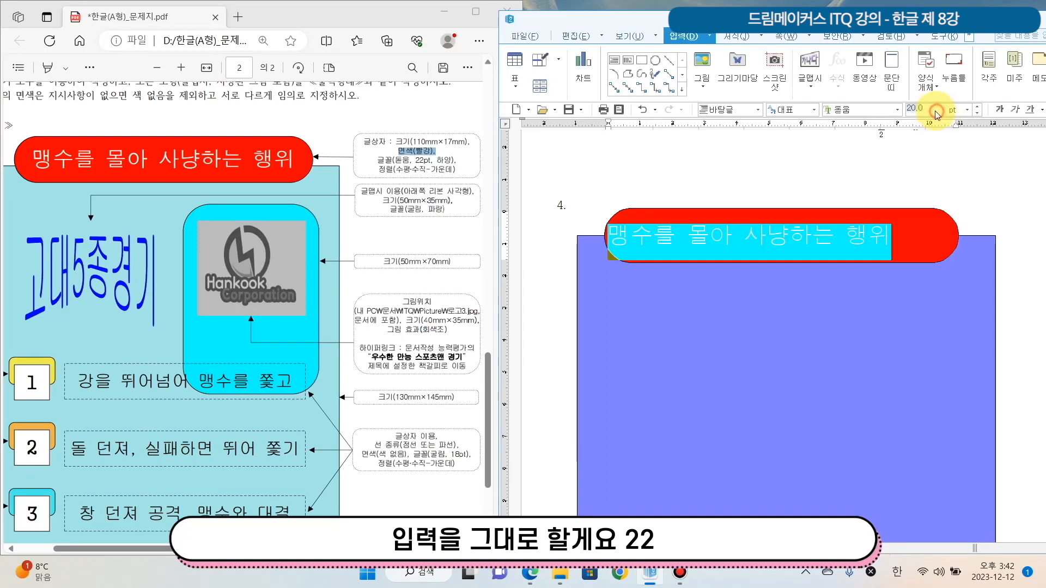
pyautogui.click(935, 112)
pyautogui.write('22')
pyautogui.press('Return')
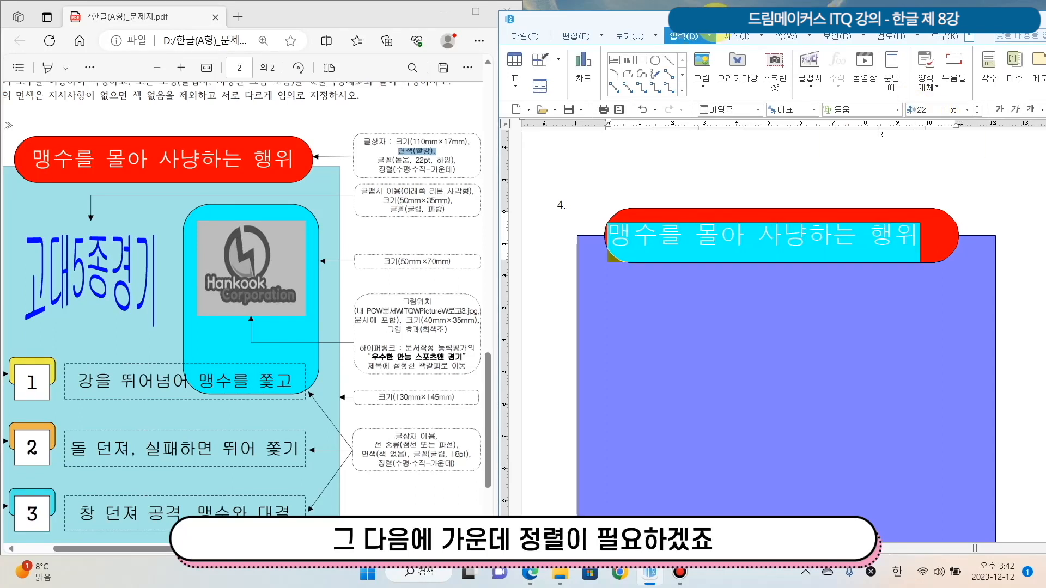
# Centre the title text horizontally in the red text box and bring the exam sheet back into view
pyautogui.moveTo(714, 22); pyautogui.dragTo(612, 9)
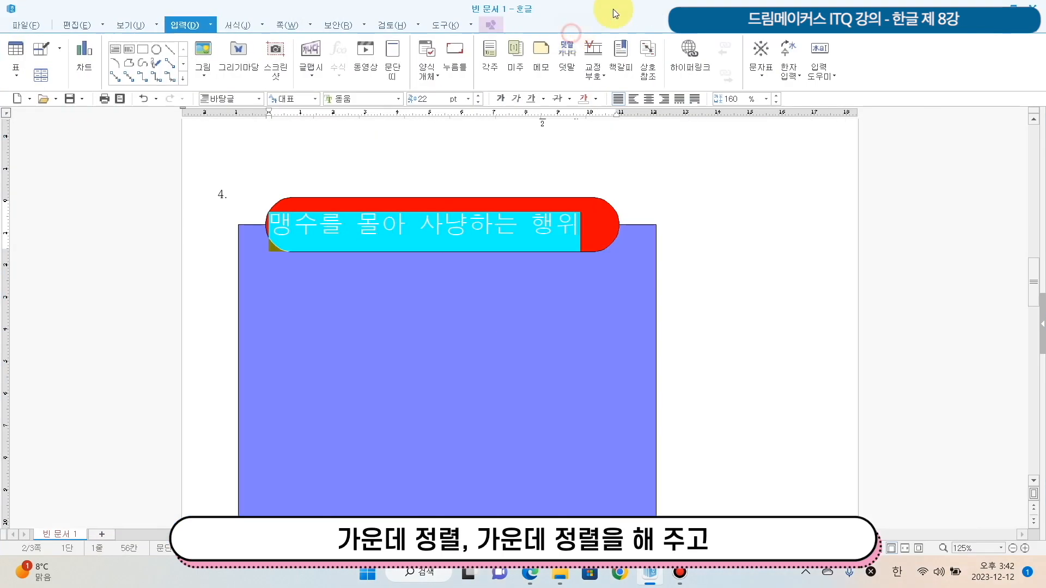
pyautogui.click(650, 99)
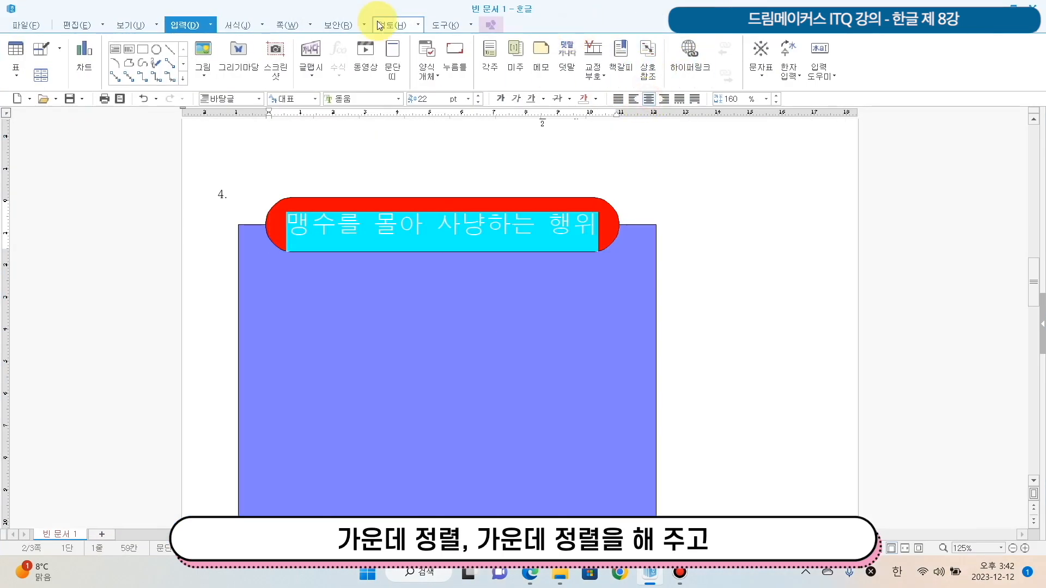
pyautogui.doubleClick(350, 12)
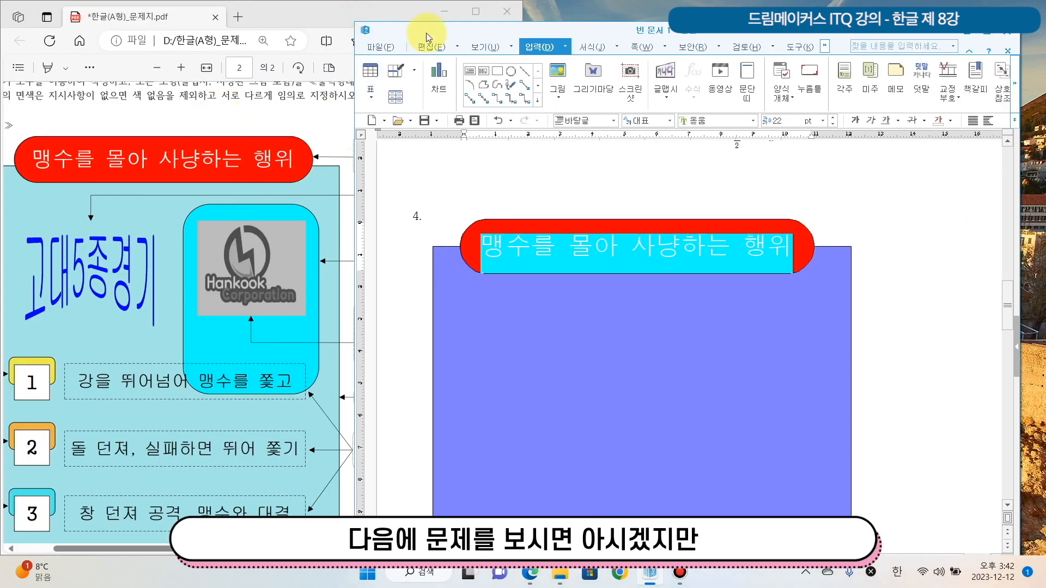
pyautogui.moveTo(464, 29)
pyautogui.mouseDown()
pyautogui.moveTo(626, 34)
pyautogui.moveTo(521, 34)
pyautogui.mouseUp()
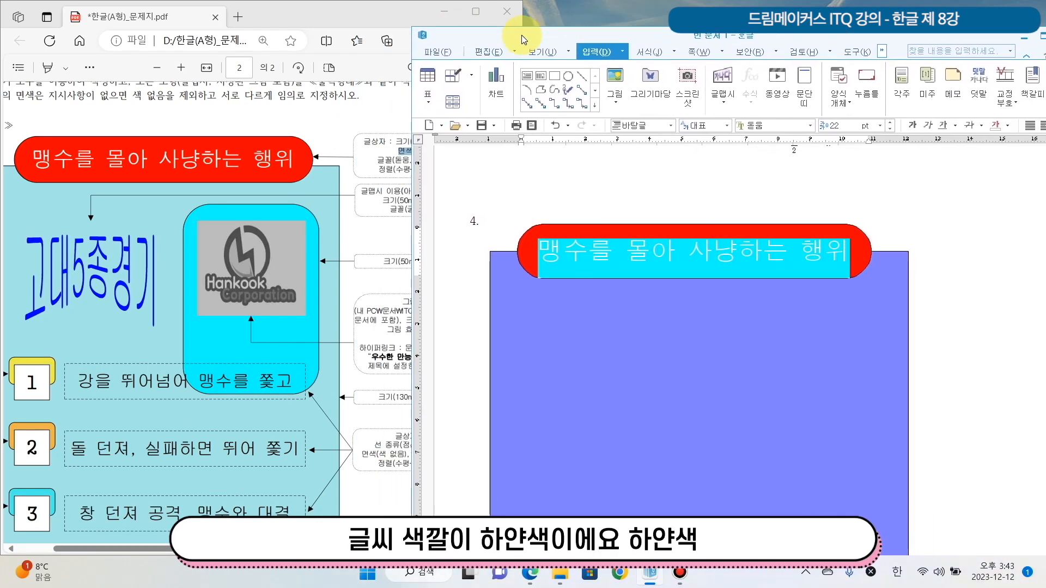
# Colour the title text white and compare it with the font specification on the exam sheet
pyautogui.doubleClick(521, 35)
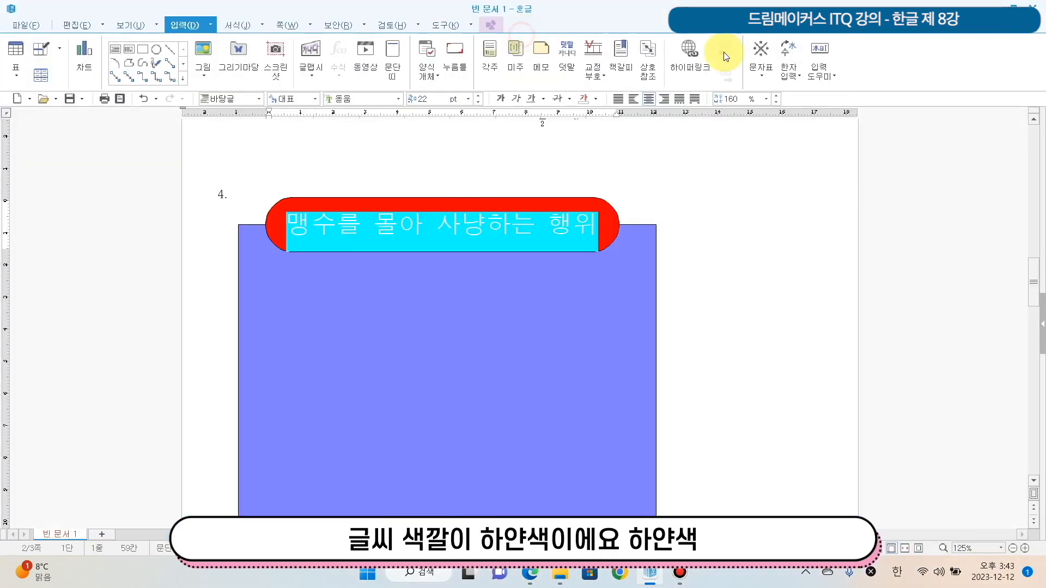
pyautogui.click(581, 99)
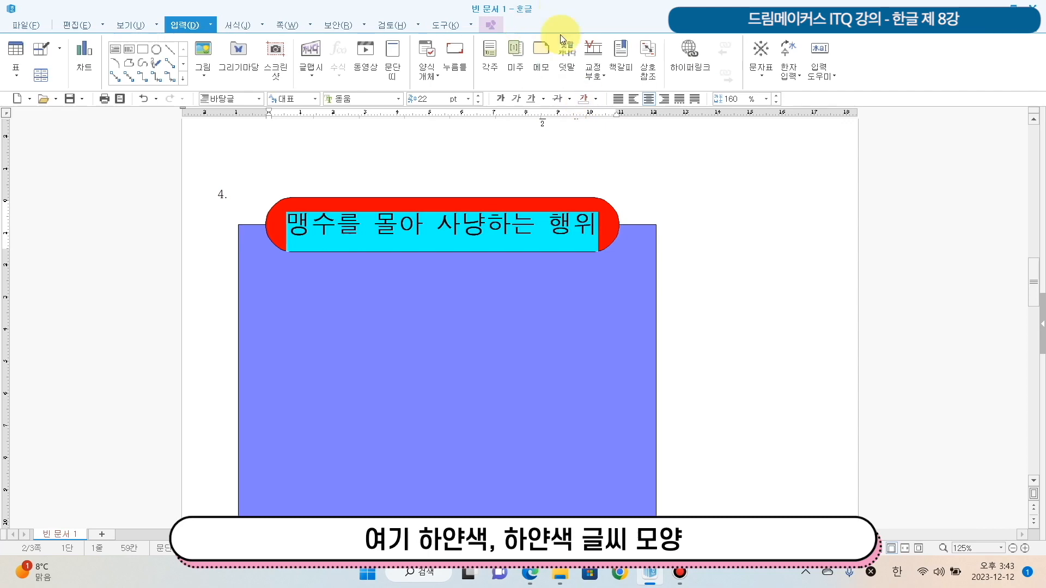
pyautogui.click(612, 214)
pyautogui.doubleClick(546, 9)
pyautogui.moveTo(546, 33); pyautogui.dragTo(610, 5)
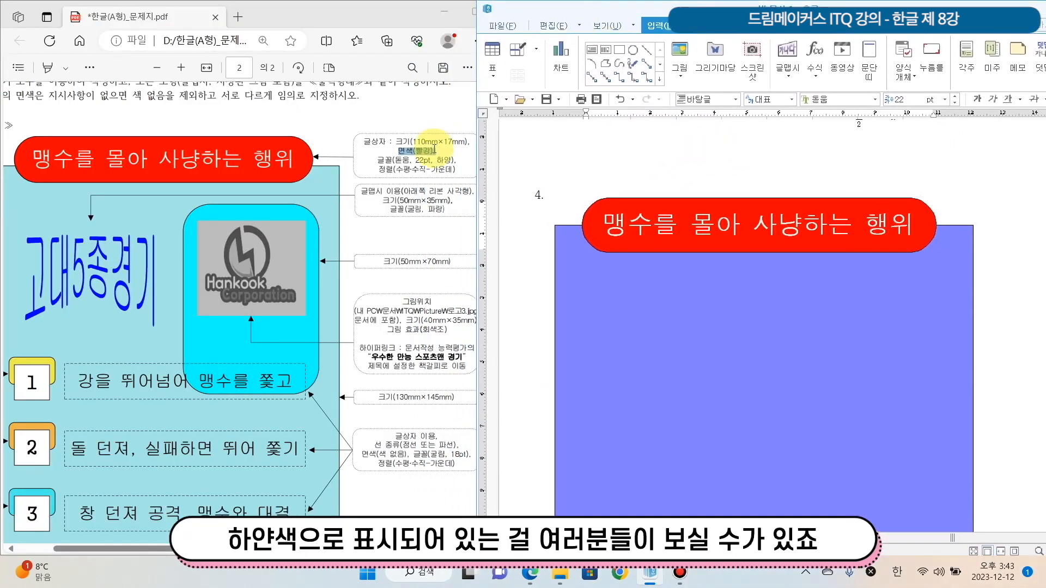
pyautogui.moveTo(377, 160); pyautogui.dragTo(466, 165)
pyautogui.click(796, 221)
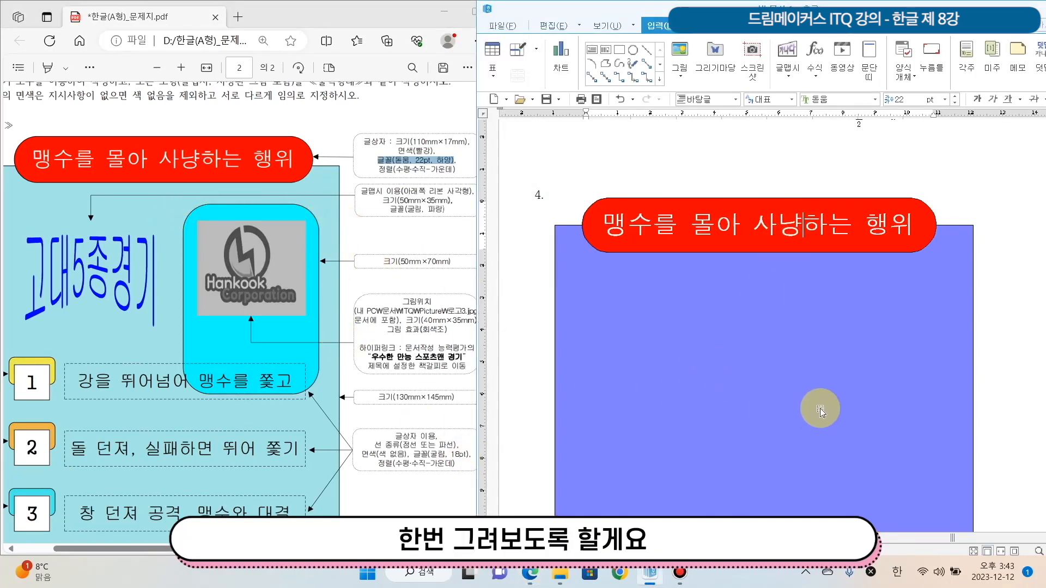
# Draw a rectangle about 43 × 45 mm in the right half of the blue background, below the title box
pyautogui.scroll(-2, 817, 404)
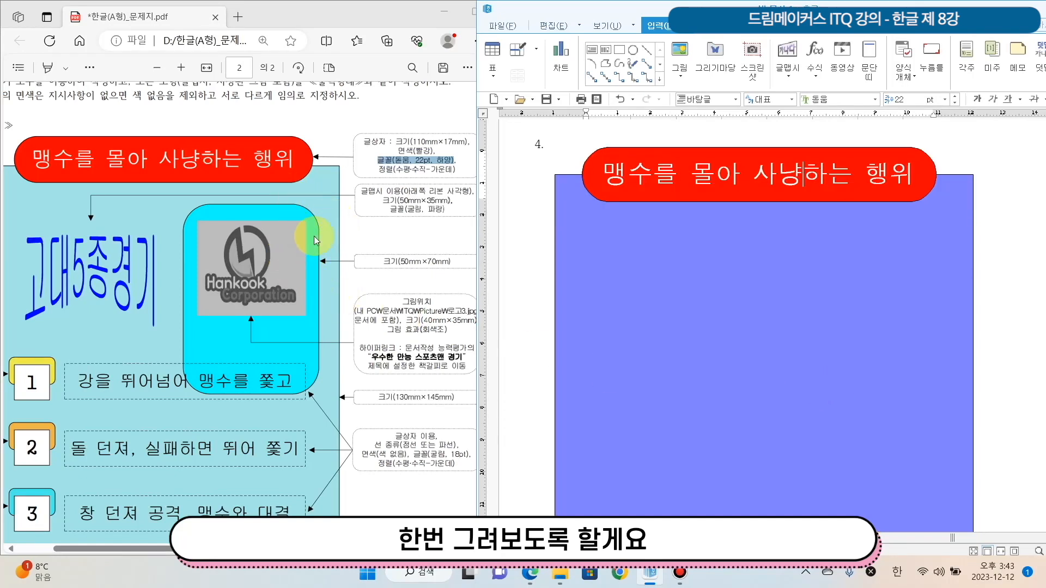
pyautogui.click(616, 52)
pyautogui.moveTo(807, 237); pyautogui.dragTo(945, 381)
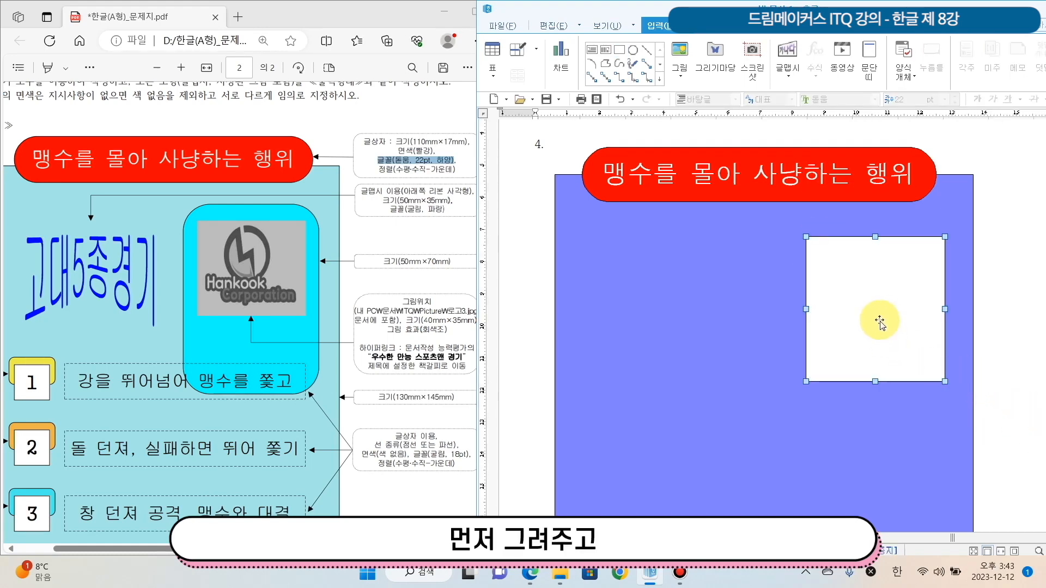
# Set the new rectangle's width to 50 mm and height to 70 mm, as on the exam sheet, and lock its size
pyautogui.doubleClick(880, 316)
pyautogui.moveTo(702, 122); pyautogui.dragTo(610, 185)
pyautogui.moveTo(382, 262); pyautogui.dragTo(458, 259)
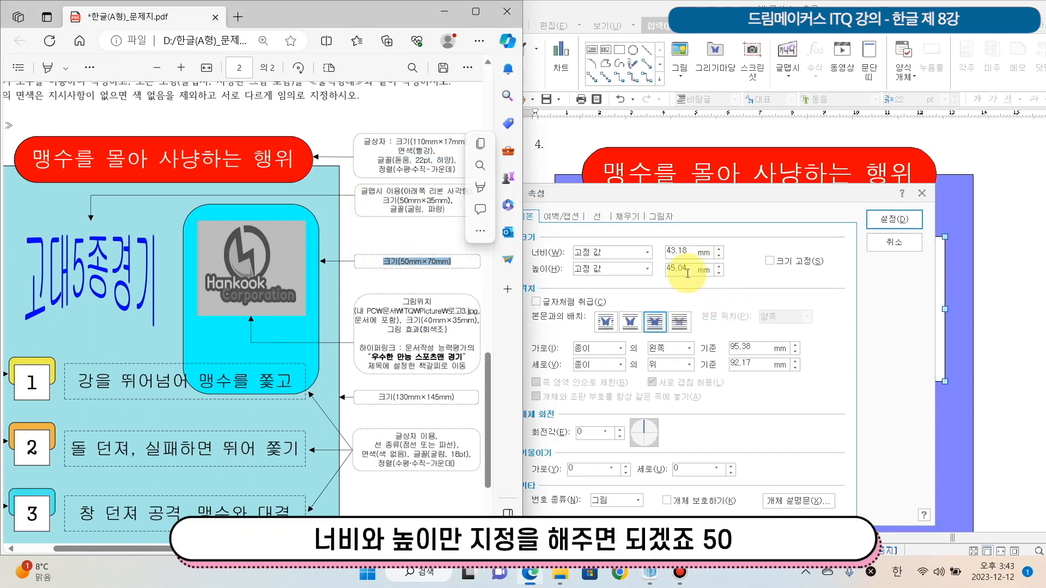
pyautogui.moveTo(691, 255); pyautogui.dragTo(524, 226)
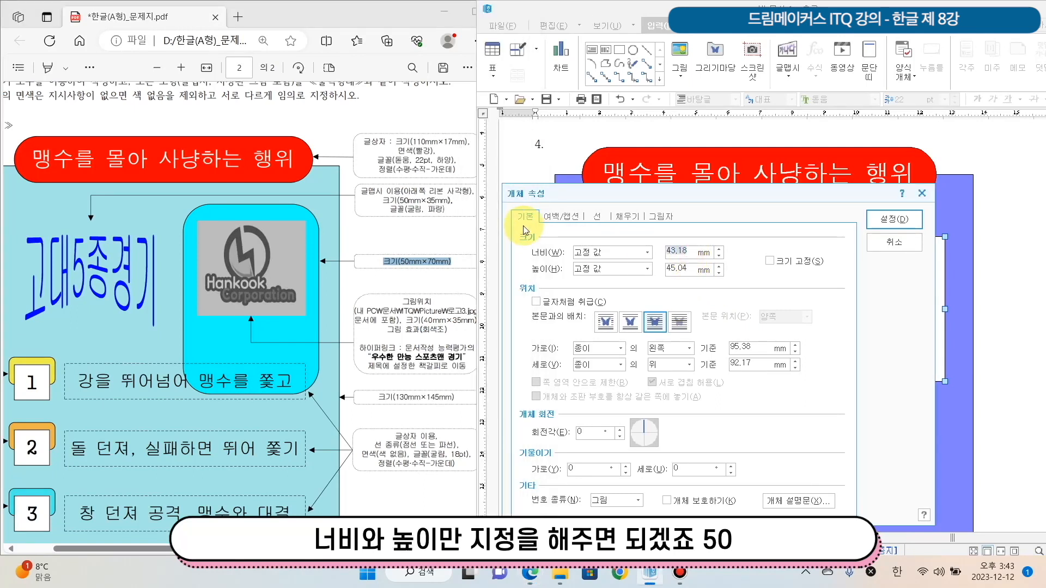
pyautogui.write('50')
pyautogui.press('Tab')
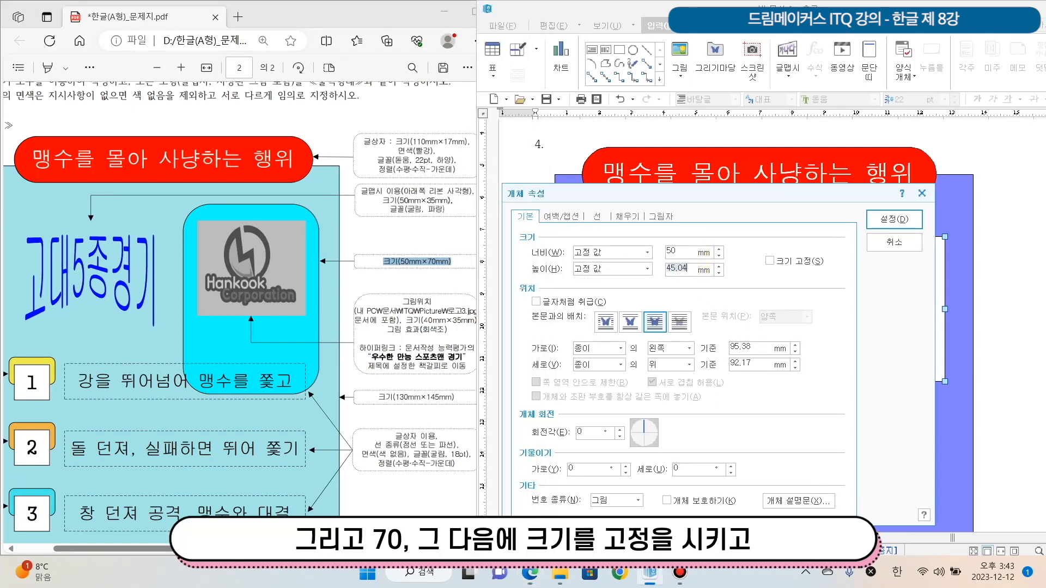
pyautogui.write('70')
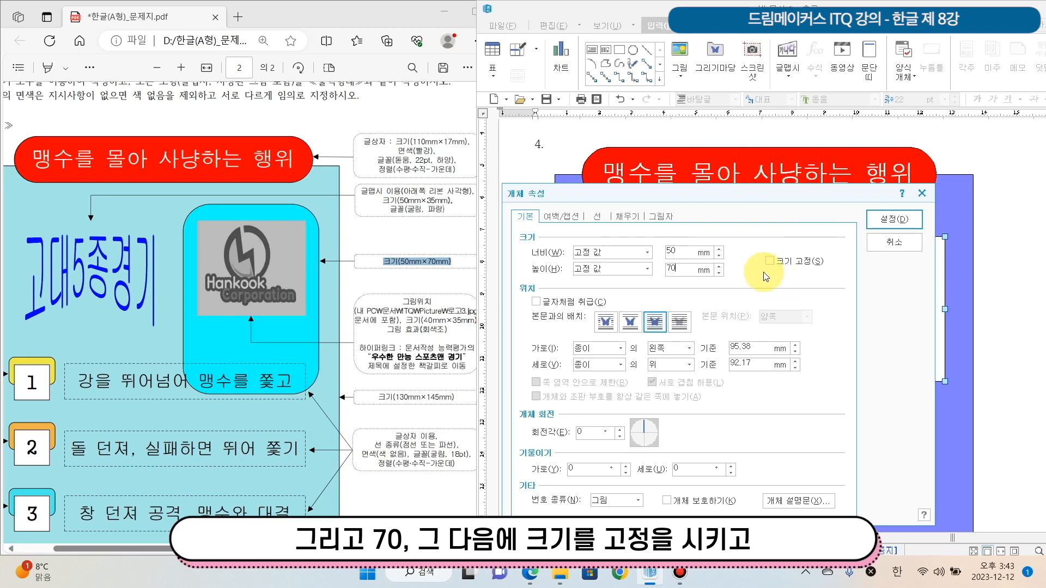
pyautogui.click(773, 261)
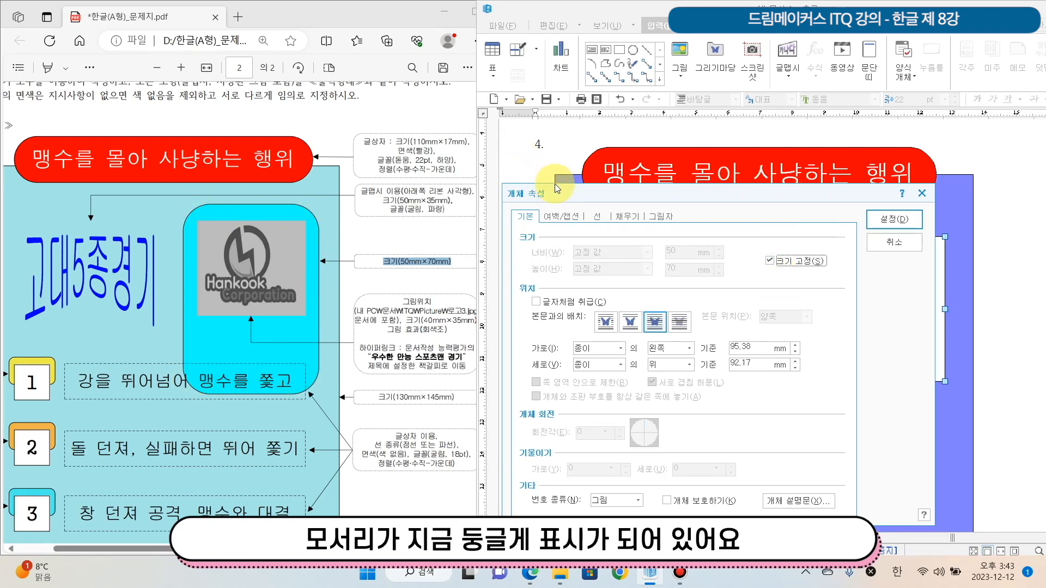
# Give the rectangle rounded corners (둥근 모양) and a light pink face colour, and apply the object properties
pyautogui.click(598, 216)
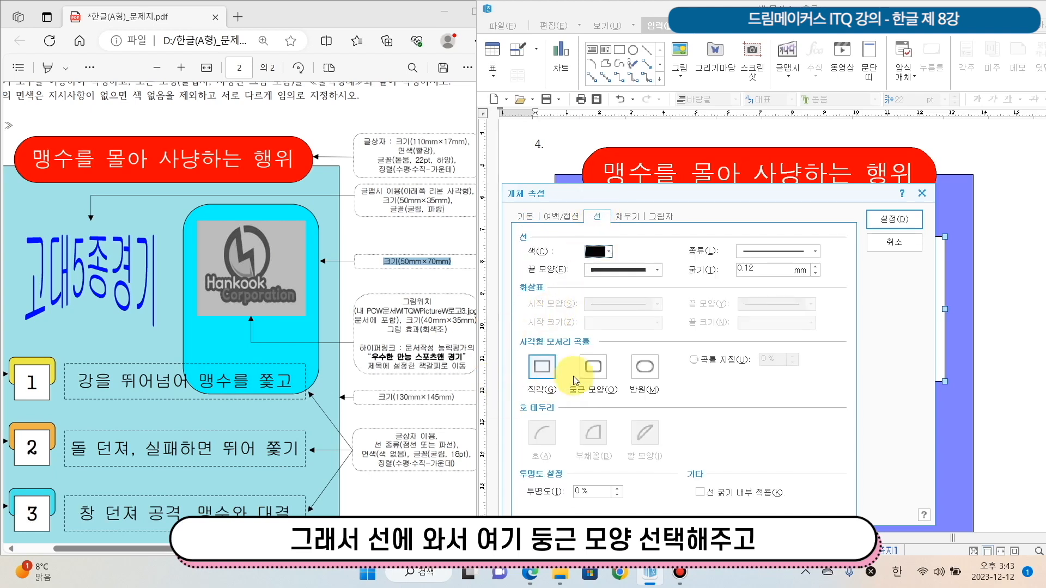
pyautogui.click(600, 378)
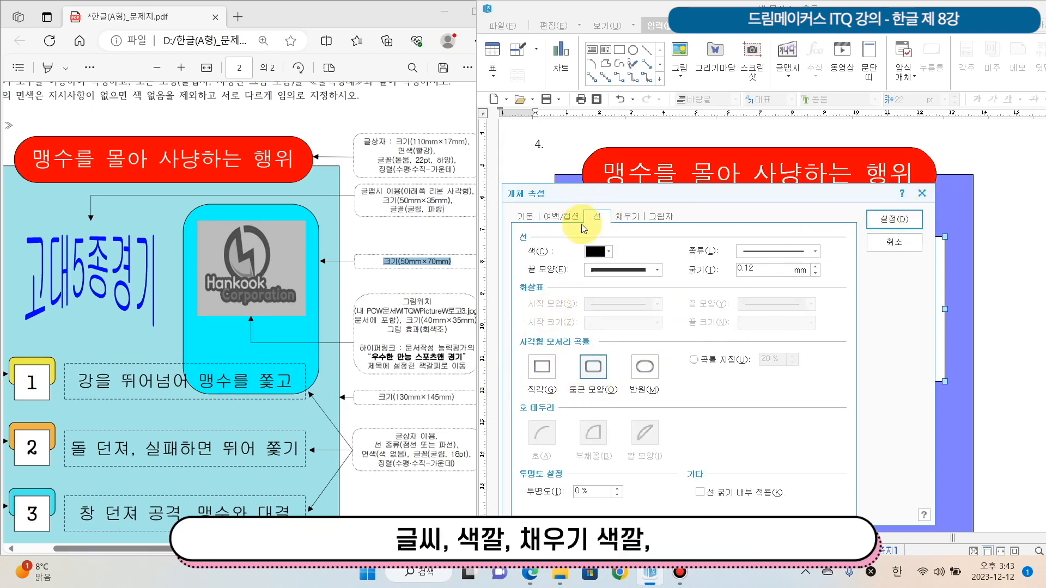
pyautogui.click(637, 221)
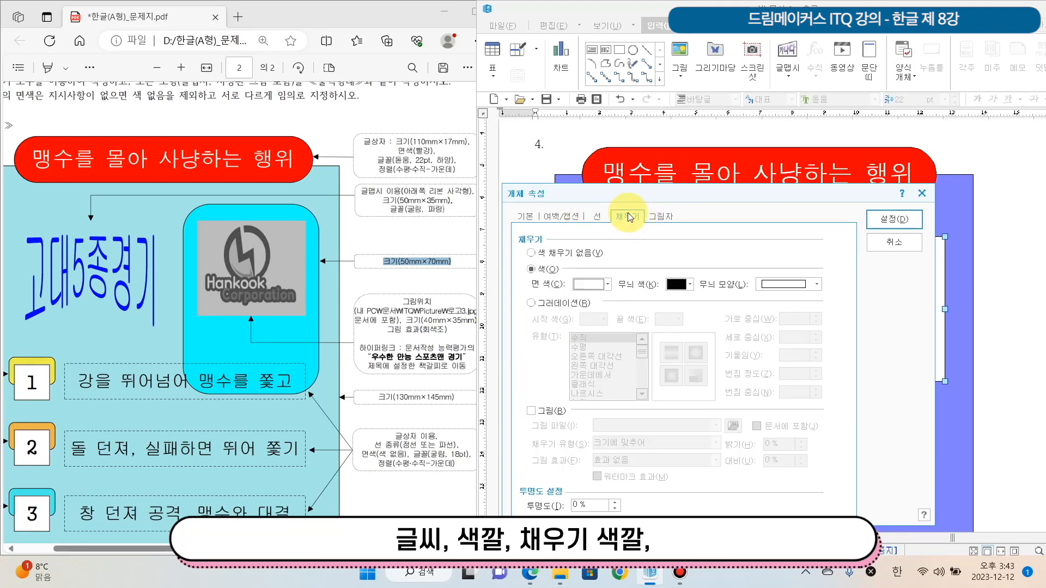
pyautogui.click(603, 284)
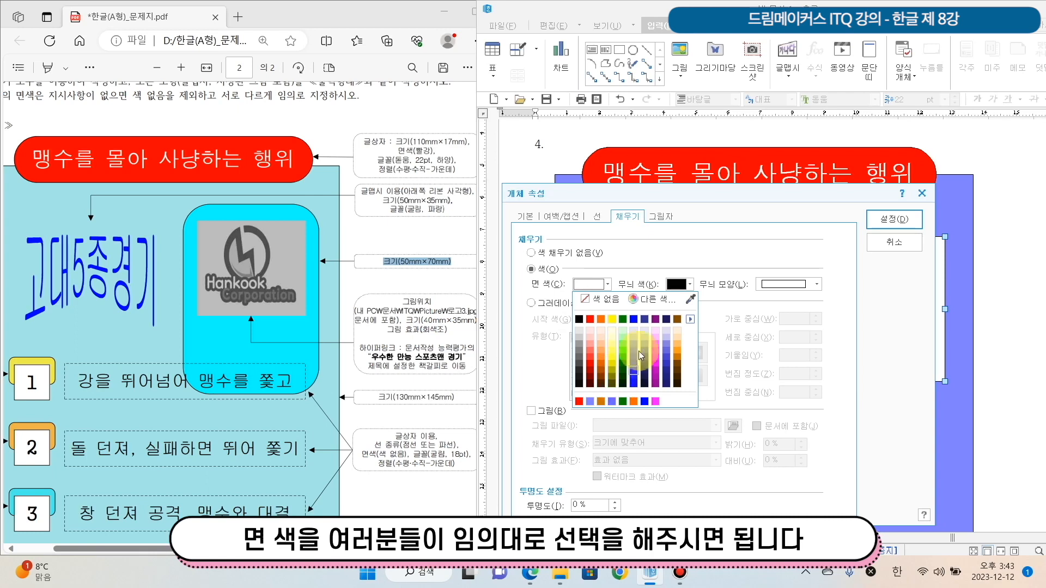
pyautogui.click(657, 339)
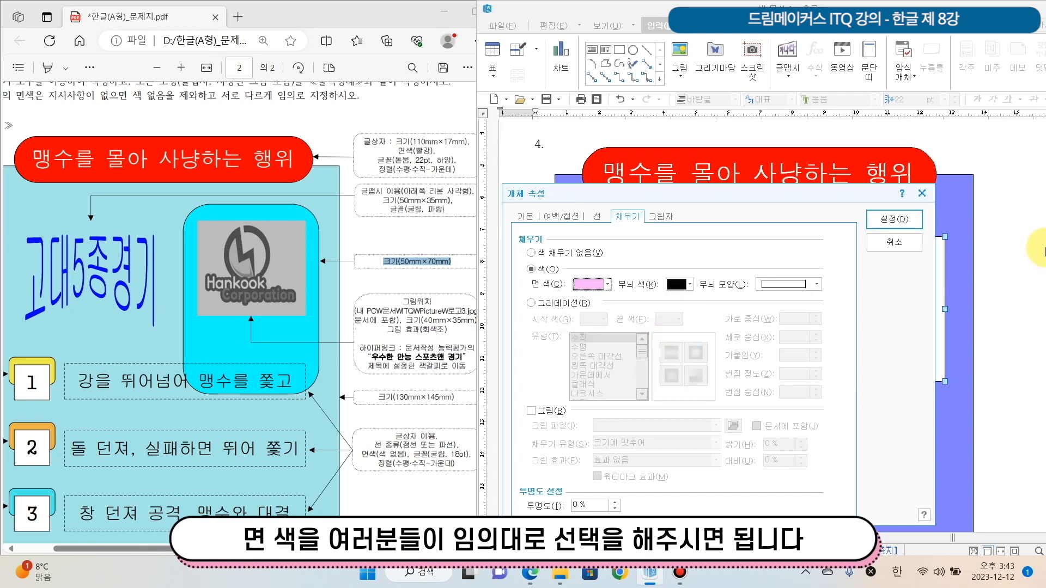
pyautogui.click(901, 221)
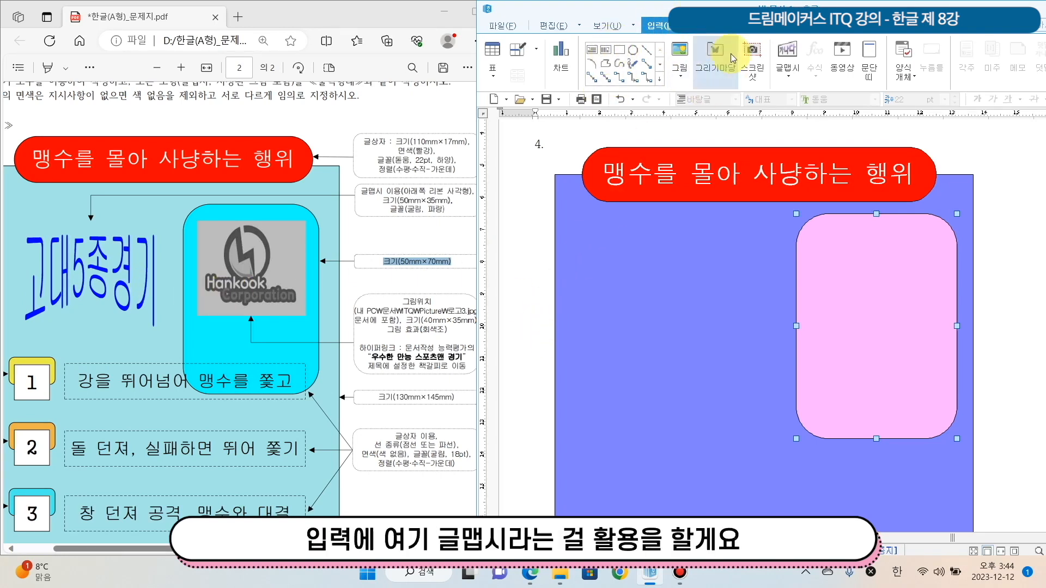
# Create a 글맵시 object using the first style, with the text "고대5종경기" in the 굴림 font
pyautogui.click(787, 80)
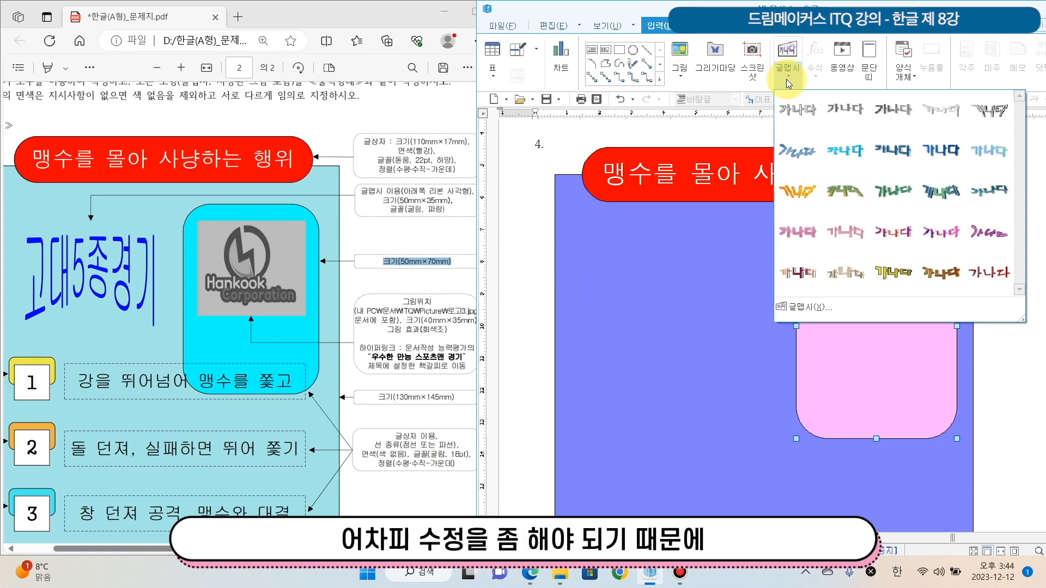
pyautogui.click(787, 112)
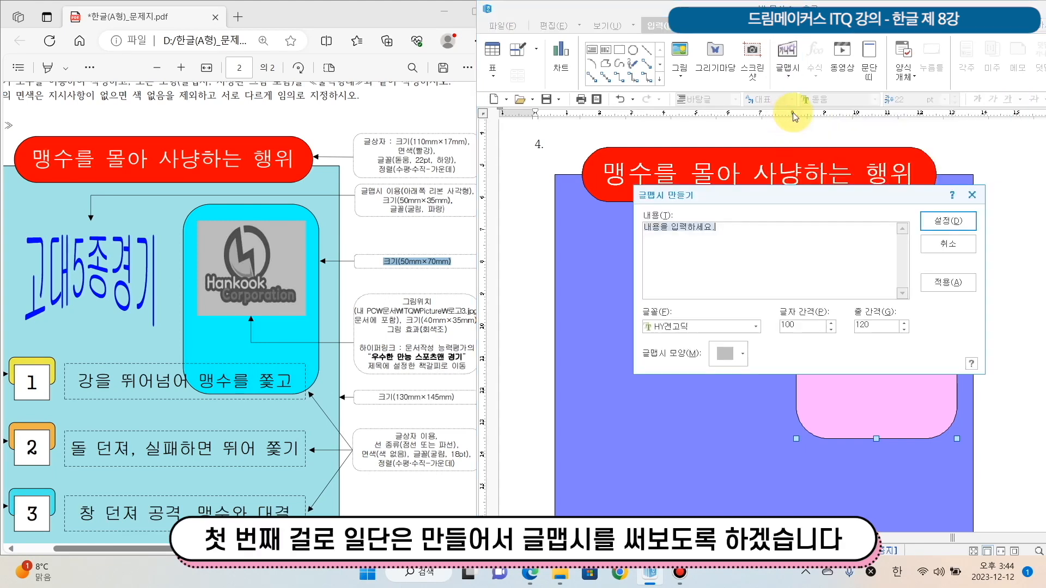
pyautogui.write('고대5종경기')
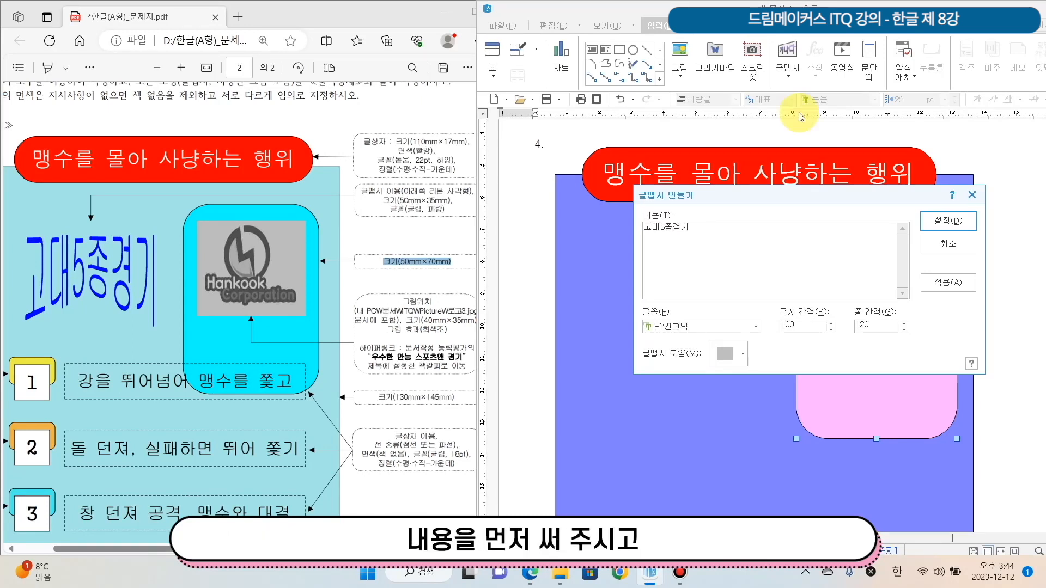
pyautogui.click(747, 329)
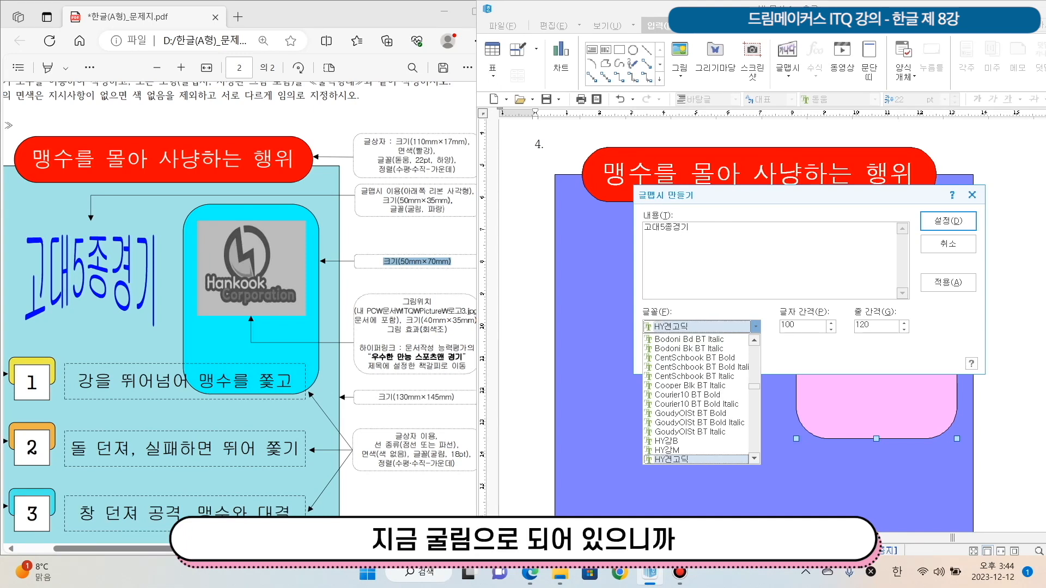
pyautogui.moveTo(754, 387); pyautogui.dragTo(763, 346)
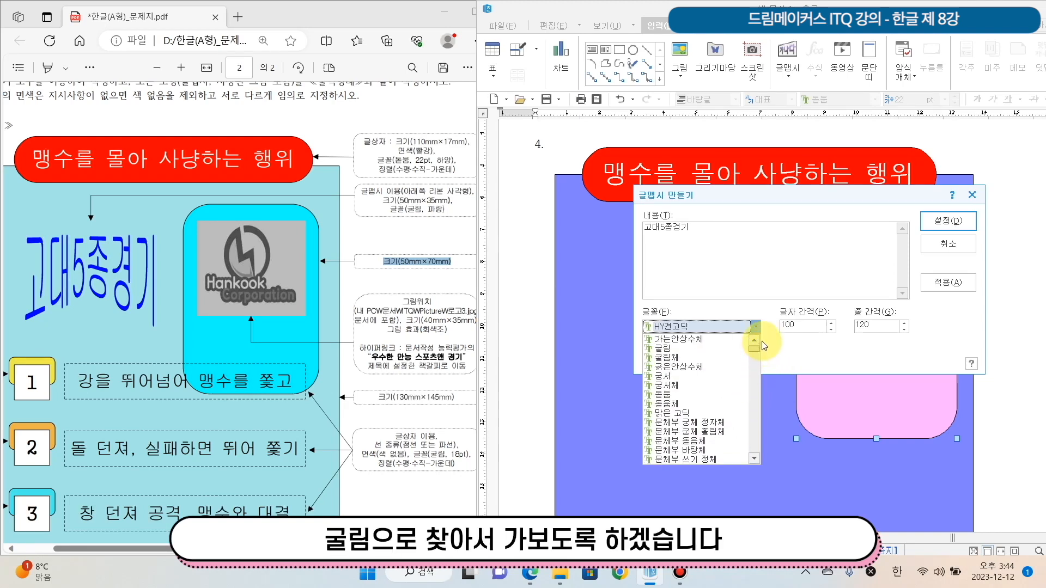
pyautogui.click(703, 348)
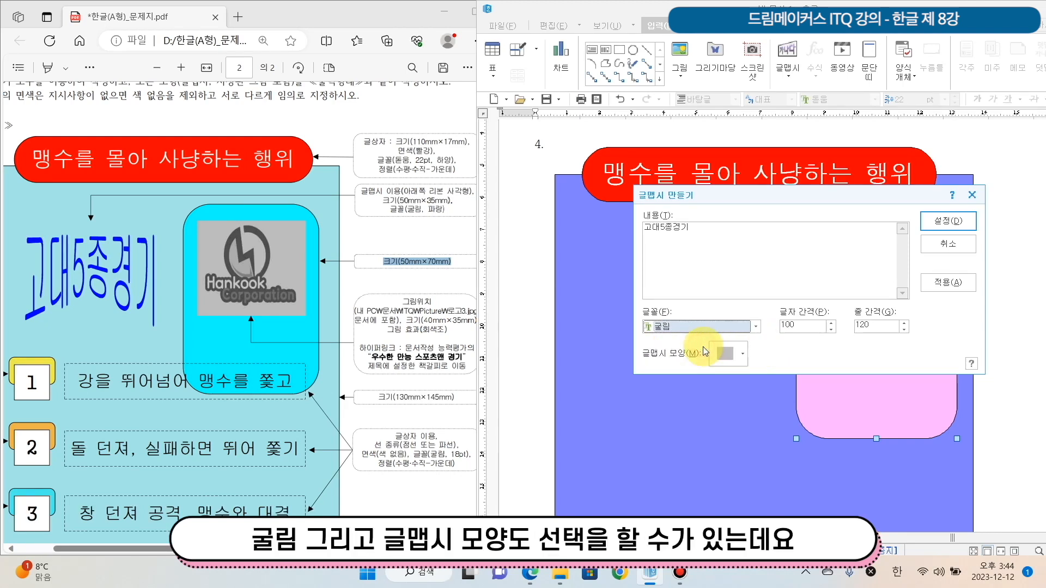
# Check the required 글맵시 shape on the exam sheet, choose 아래쪽 리본 사각형 and insert the object
pyautogui.click(737, 362)
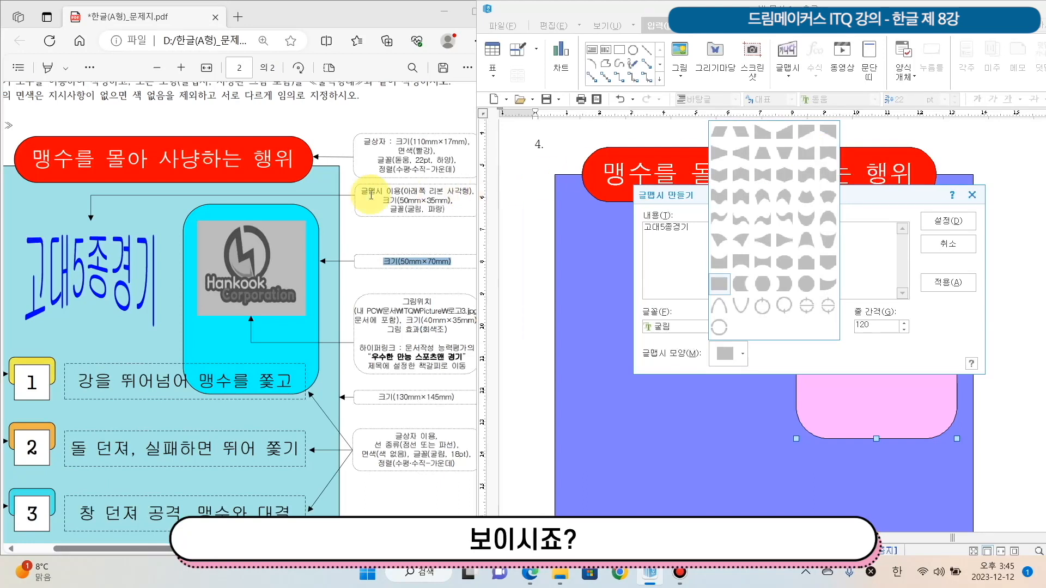
pyautogui.moveTo(361, 191); pyautogui.dragTo(480, 191)
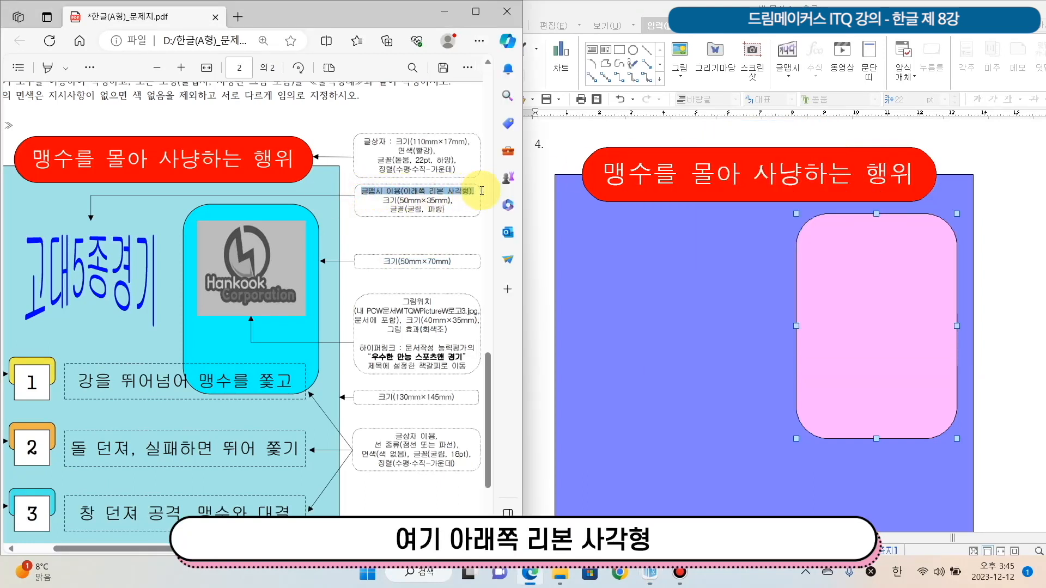
pyautogui.click(616, 7)
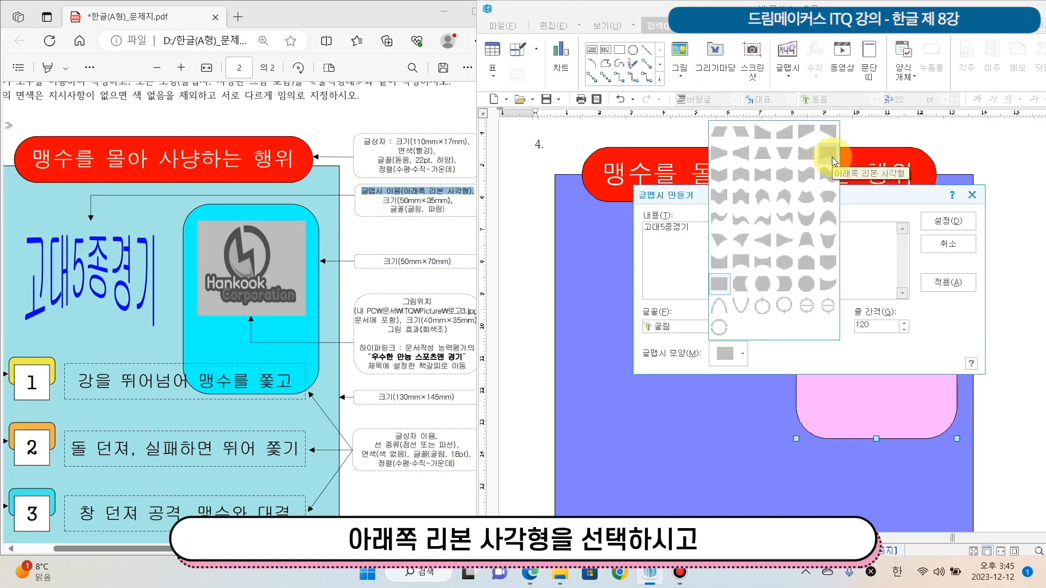
pyautogui.click(831, 157)
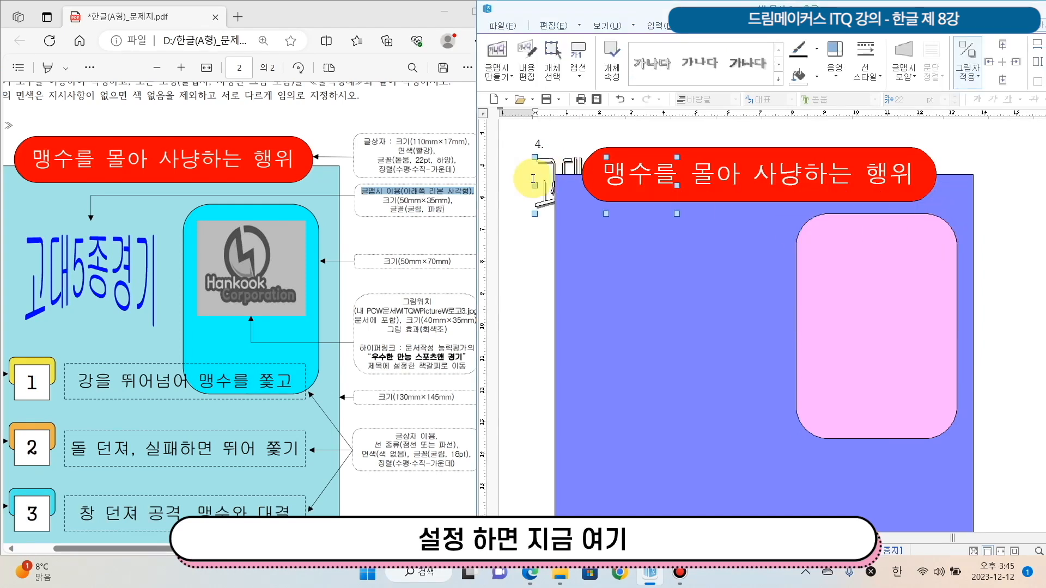
# Place the 글맵시 in front of the text (글 앞으로) and position it beside the pink rectangle, about 55 × 26 mm
pyautogui.moveTo(557, 164)
pyautogui.mouseDown()
pyautogui.moveTo(575, 146)
pyautogui.moveTo(554, 158)
pyautogui.mouseUp()
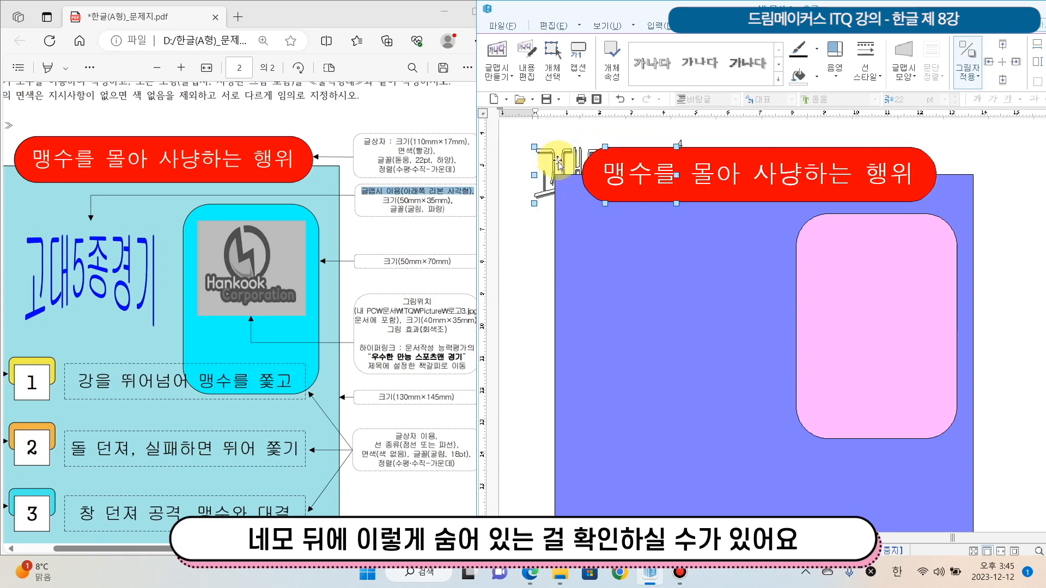
pyautogui.rightClick(558, 162)
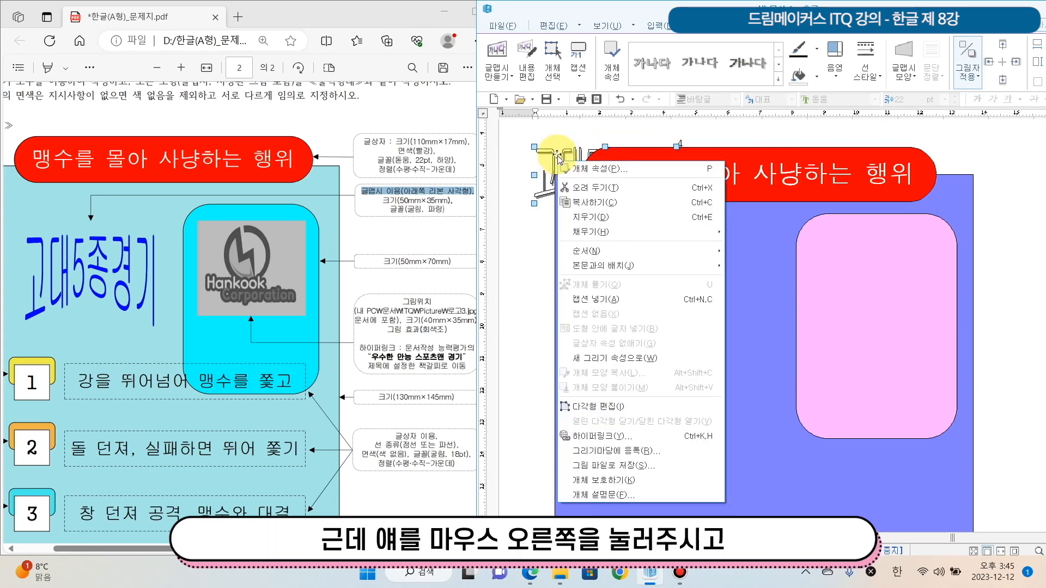
pyautogui.rightClick(558, 157)
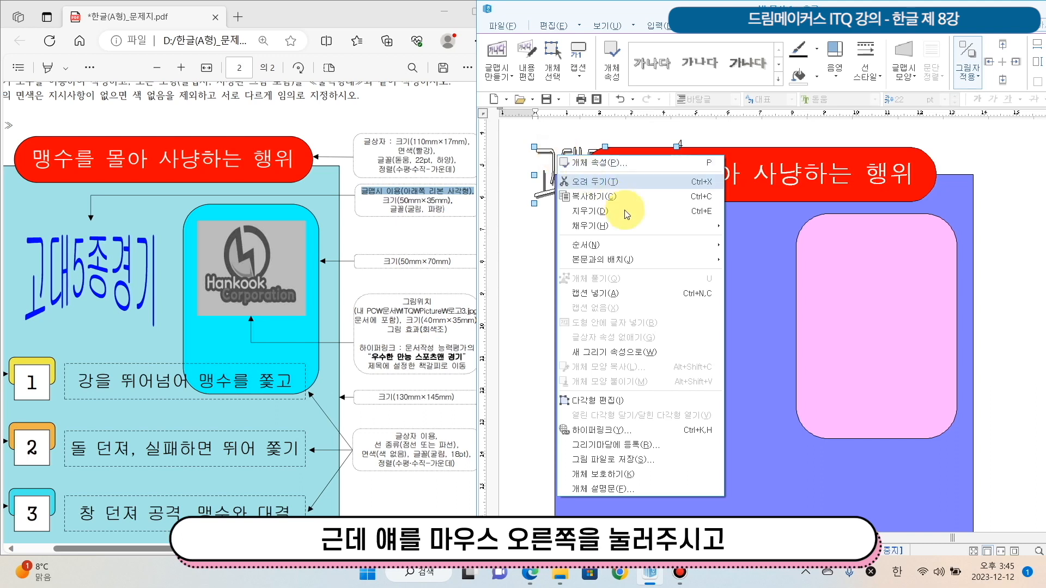
pyautogui.moveTo(663, 260)
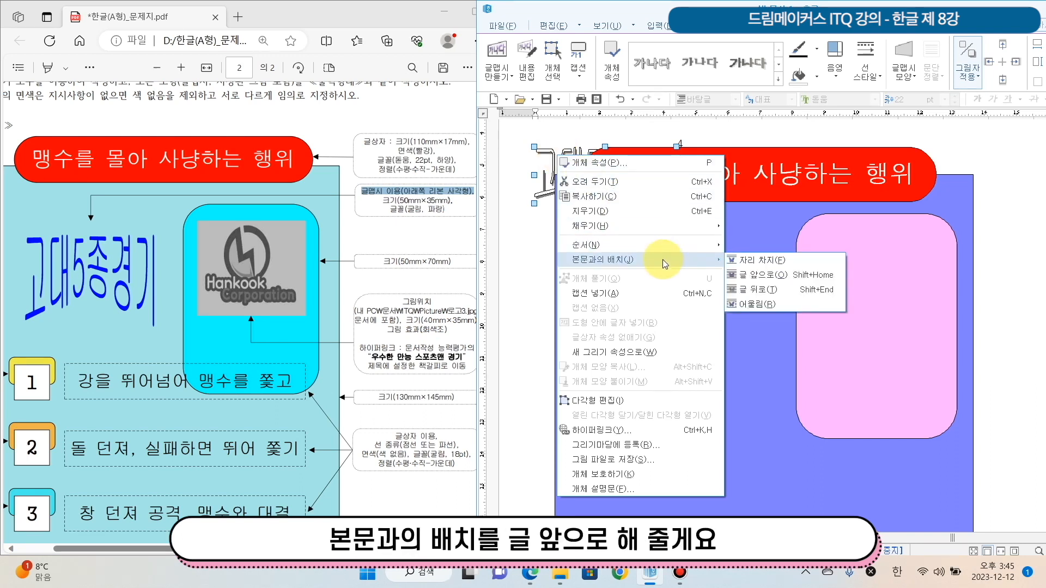
pyautogui.click(754, 279)
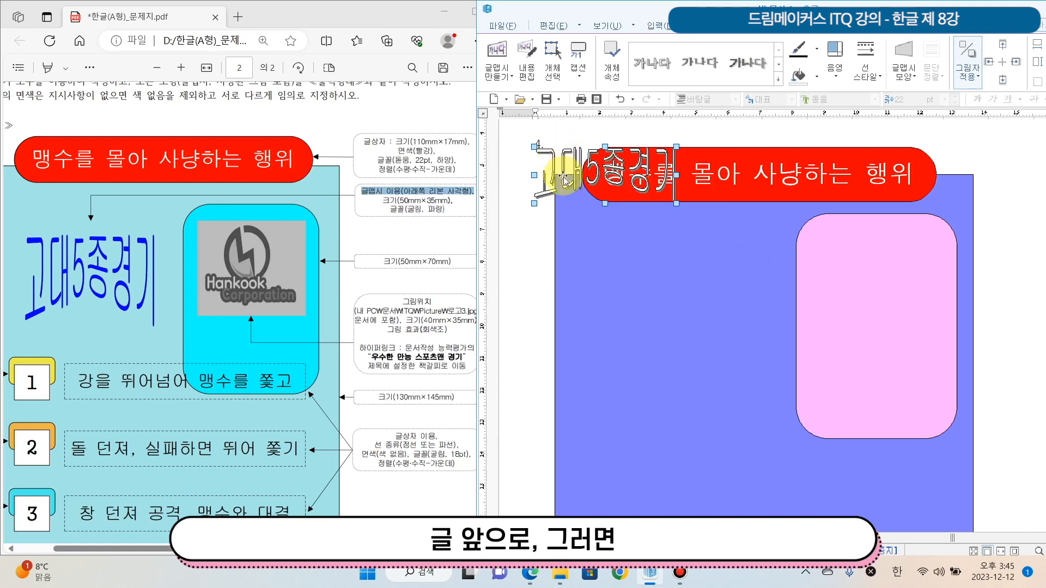
pyautogui.moveTo(608, 253); pyautogui.dragTo(778, 339)
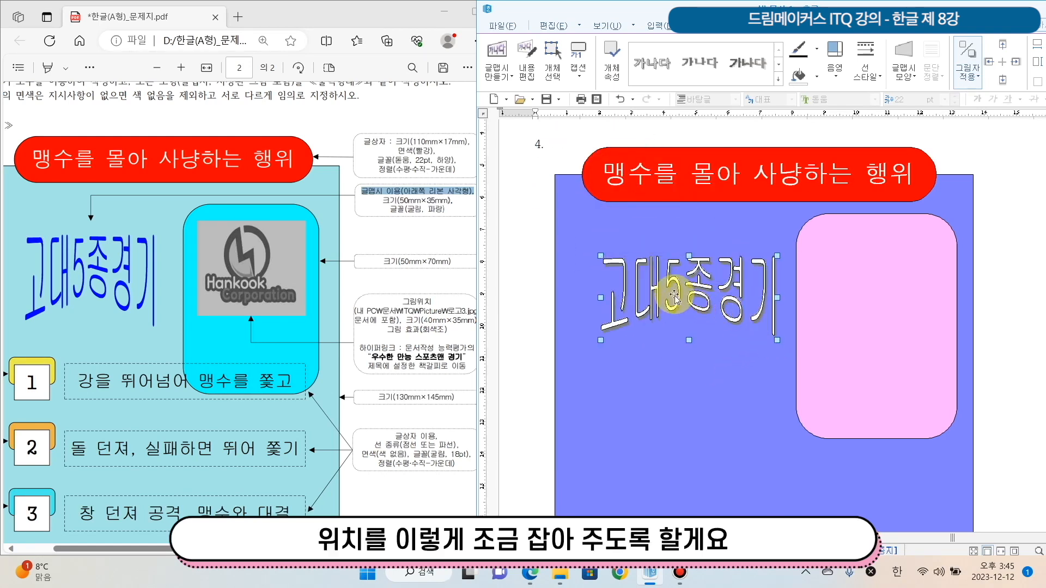
pyautogui.moveTo(675, 288); pyautogui.dragTo(662, 279)
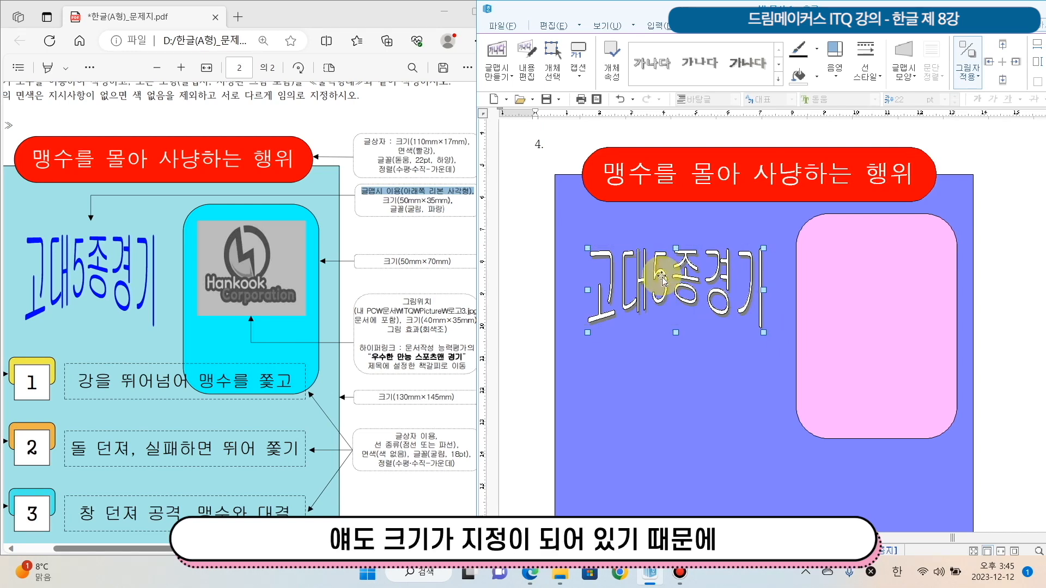
# Set the 글맵시 object's width to 50 mm and height to 35 mm, as on the exam sheet, and lock its size
pyautogui.doubleClick(661, 278)
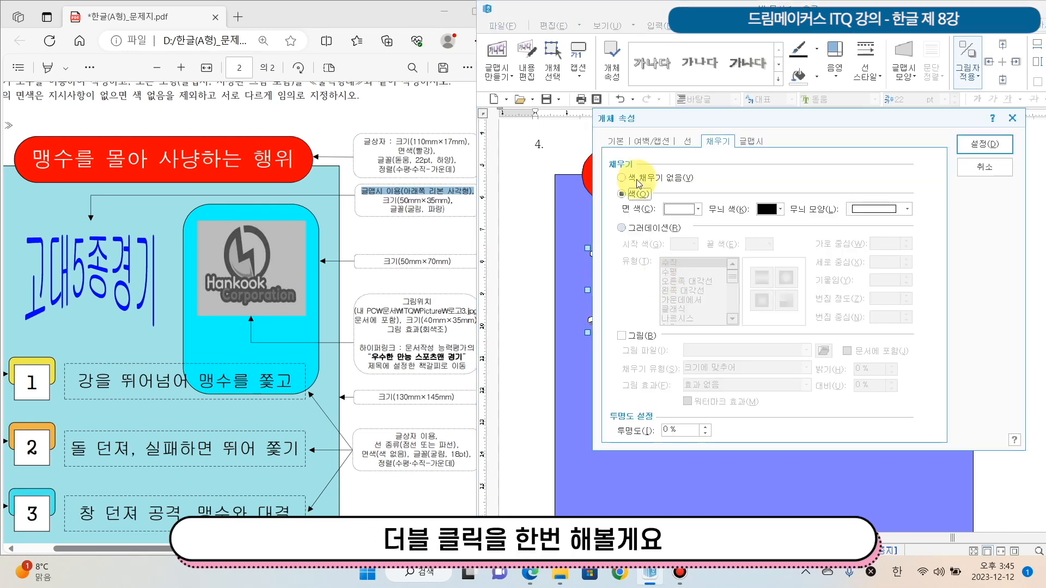
pyautogui.moveTo(640, 128); pyautogui.dragTo(663, 209)
pyautogui.click(632, 233)
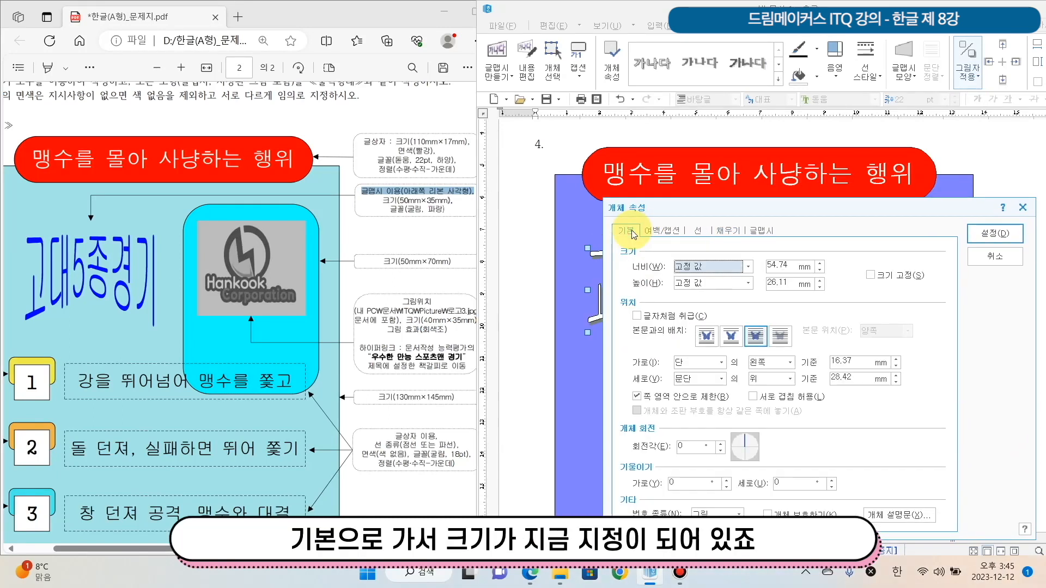
pyautogui.moveTo(383, 200); pyautogui.dragTo(453, 201)
pyautogui.click(795, 267)
pyautogui.doubleClick(795, 267)
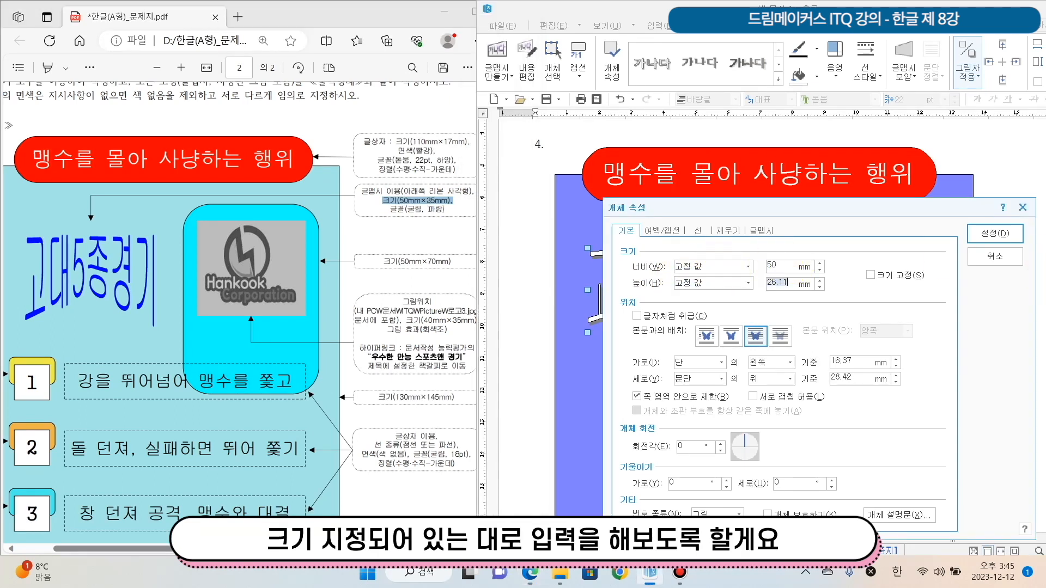
pyautogui.write('35')
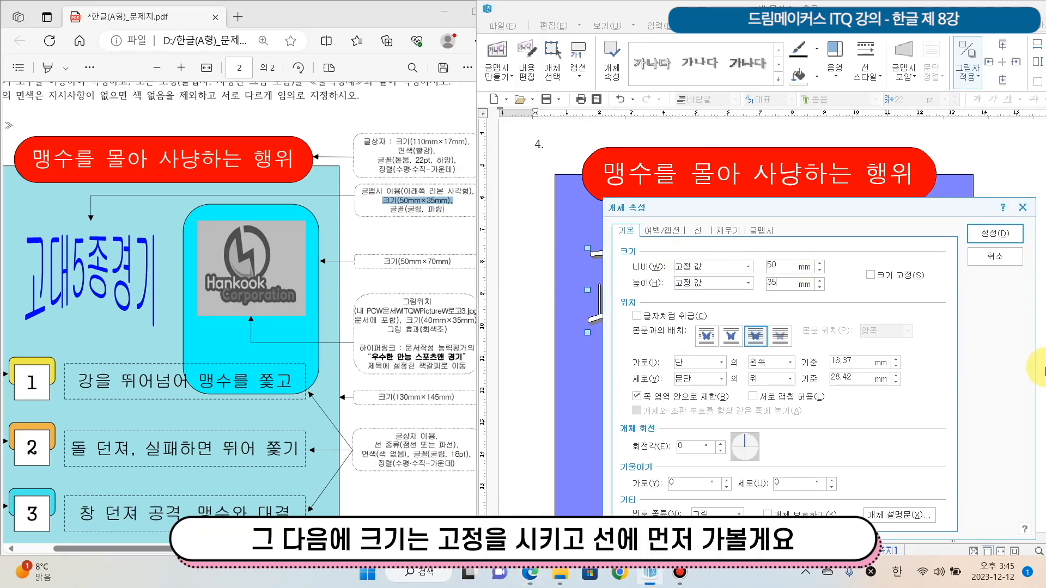
pyautogui.click(870, 275)
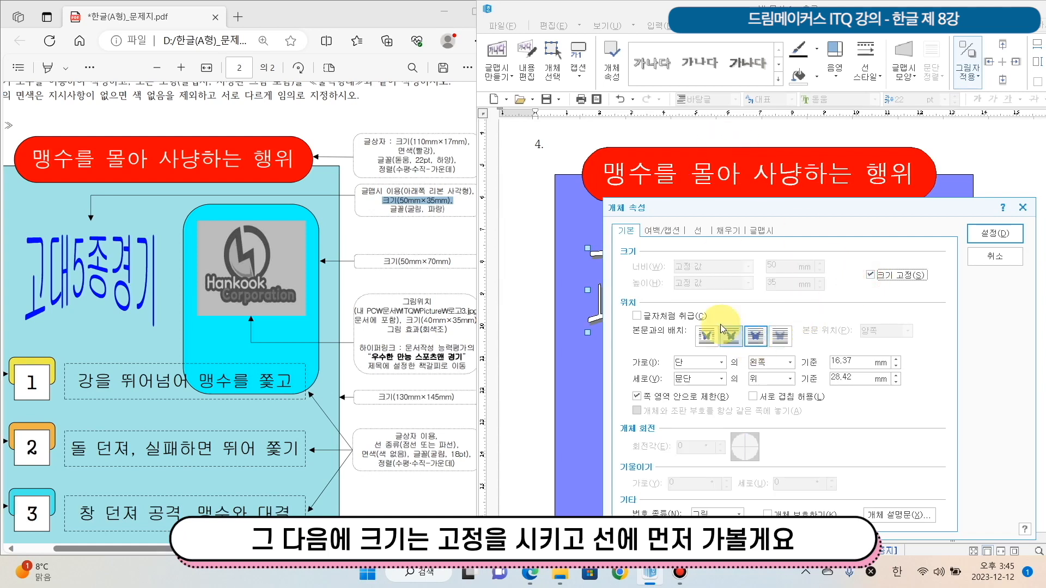
# Set the 글맵시 line type to 선 없음 and its face colour to blue, as the exam sheet specifies
pyautogui.click(698, 231)
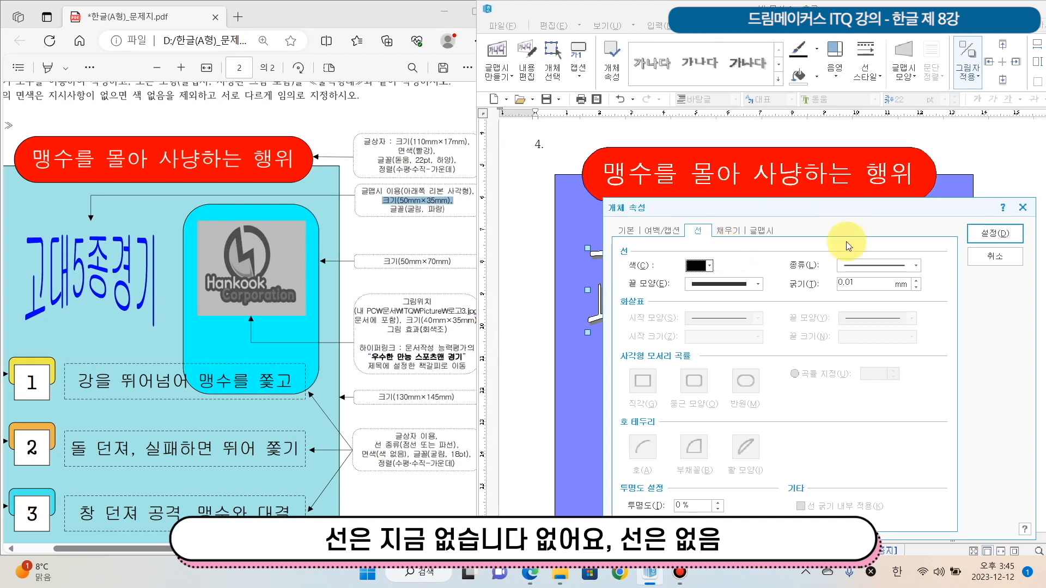
pyautogui.click(888, 268)
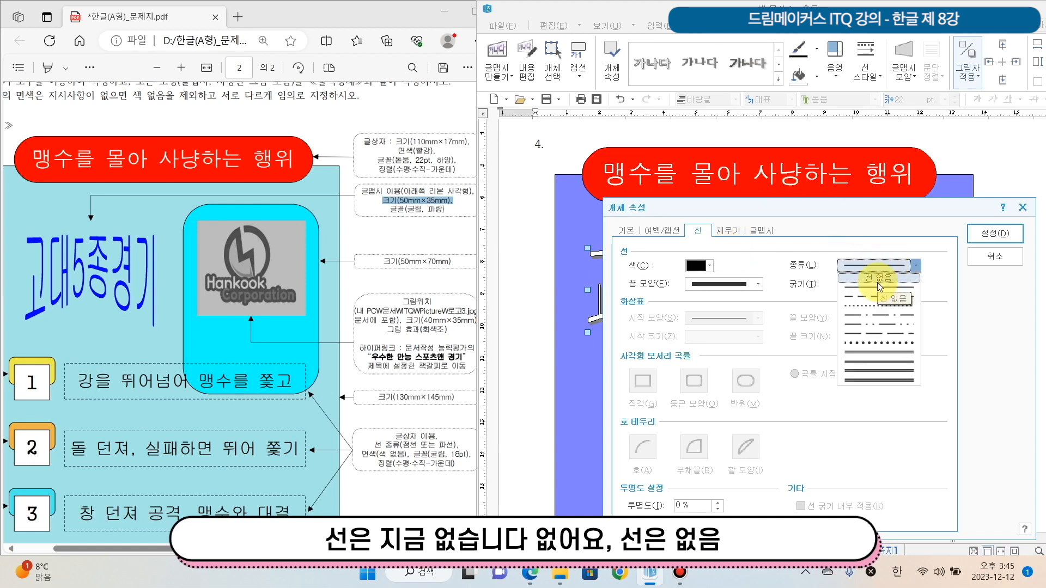
pyautogui.click(877, 282)
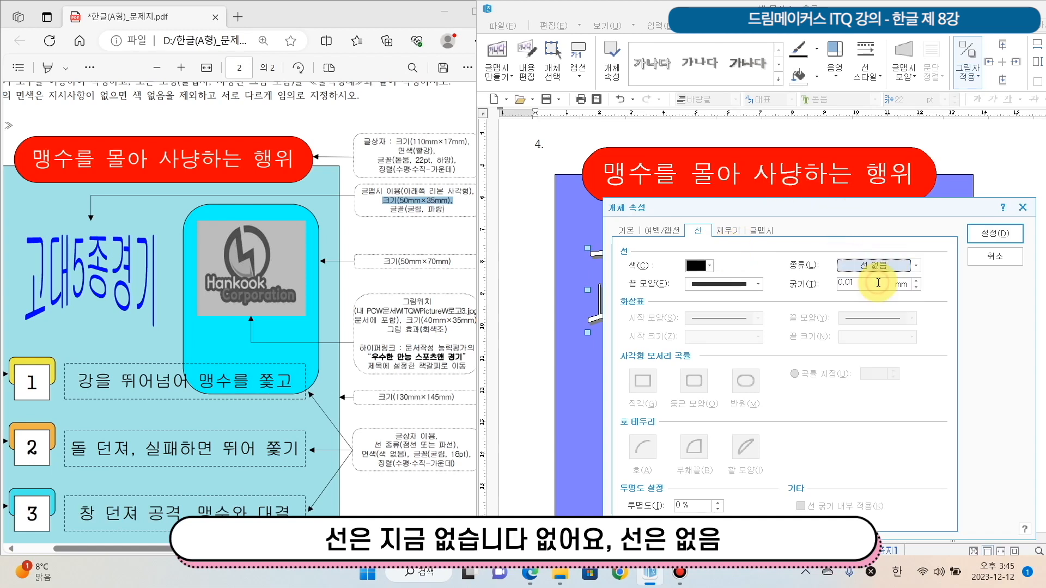
pyautogui.click(730, 232)
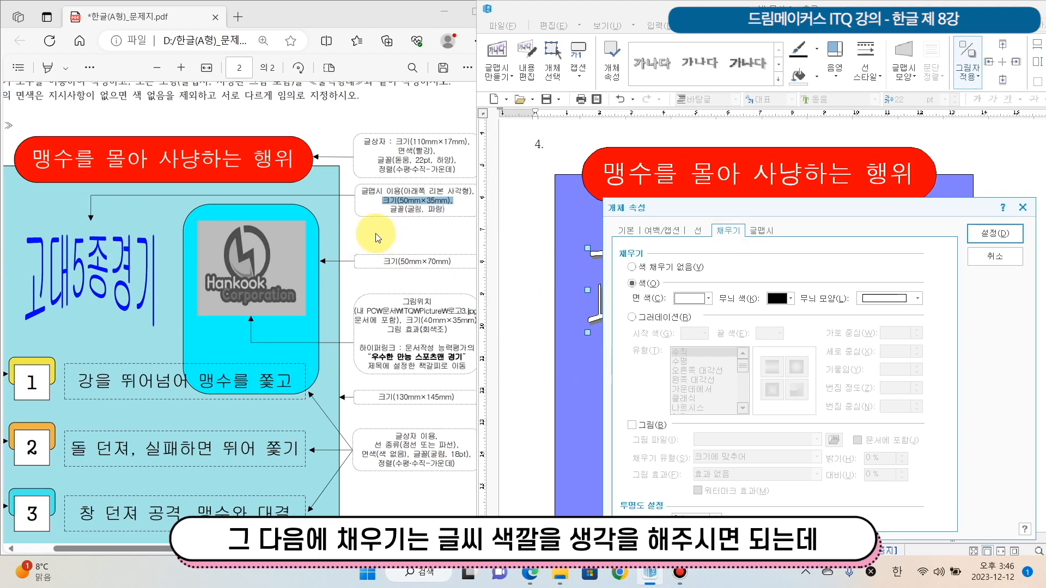
pyautogui.doubleClick(435, 209)
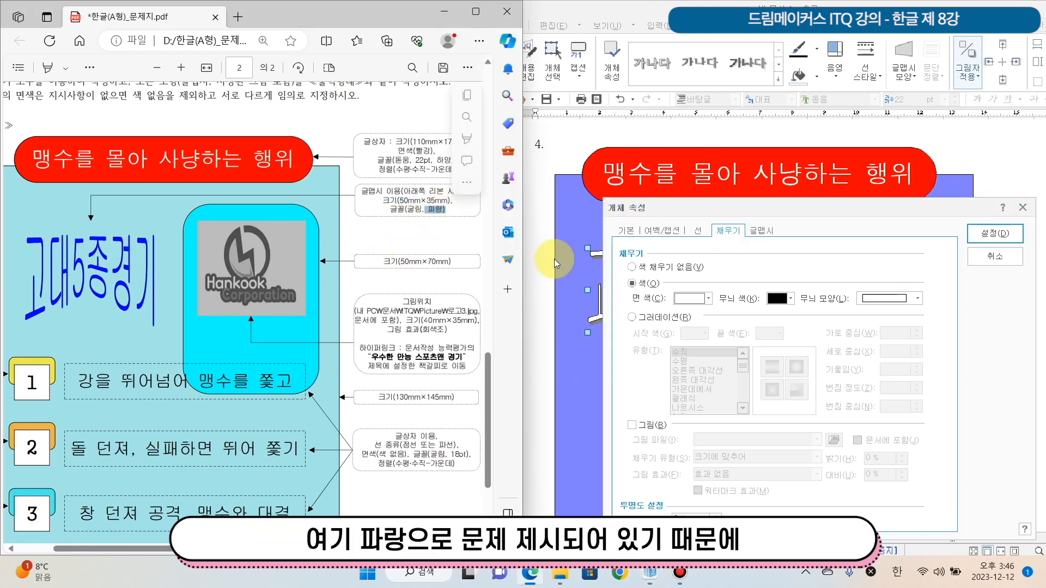
pyautogui.click(703, 300)
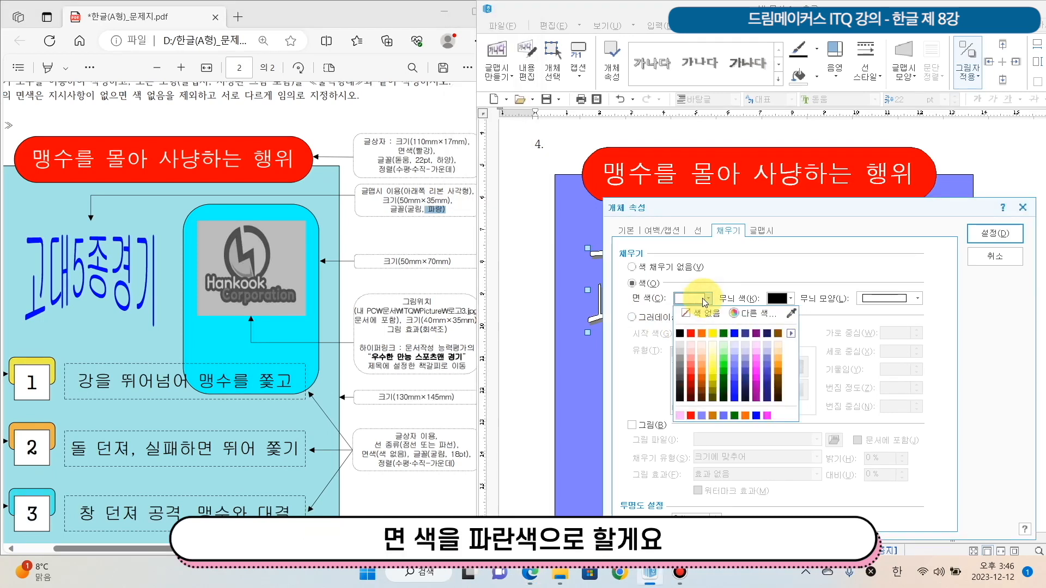
pyautogui.click(735, 337)
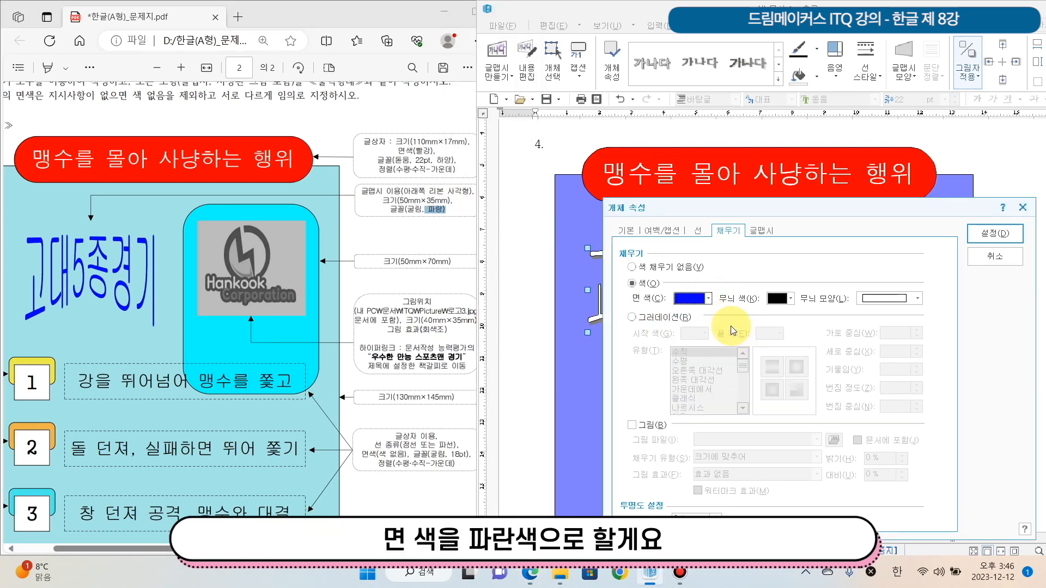
# Set the 글맵시 shadow to 없음, apply the object properties and centre the text between the background's edge and the pink rectangle
pyautogui.click(761, 230)
pyautogui.moveTo(742, 214); pyautogui.dragTo(744, 203)
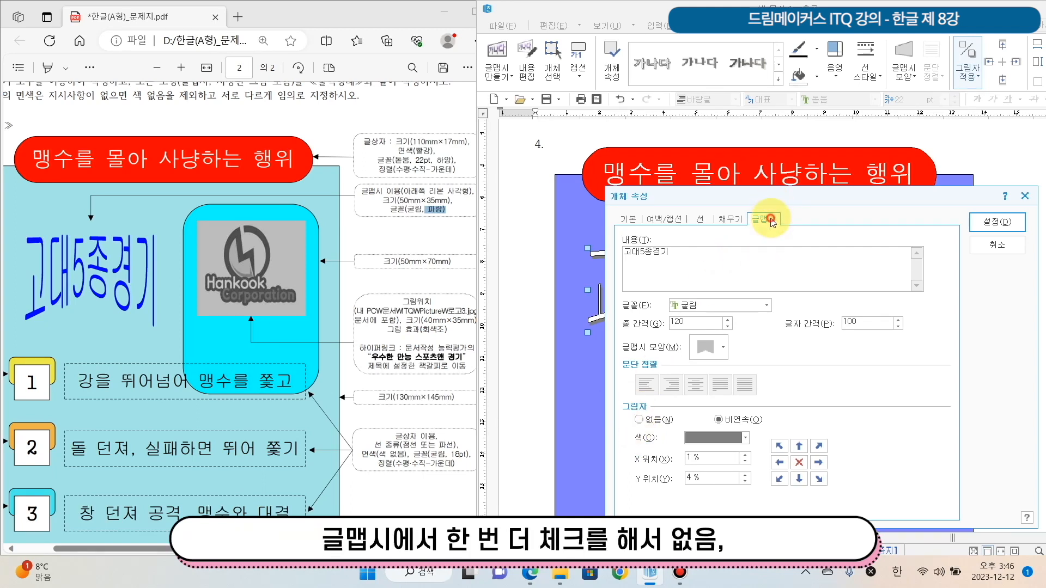
pyautogui.click(640, 420)
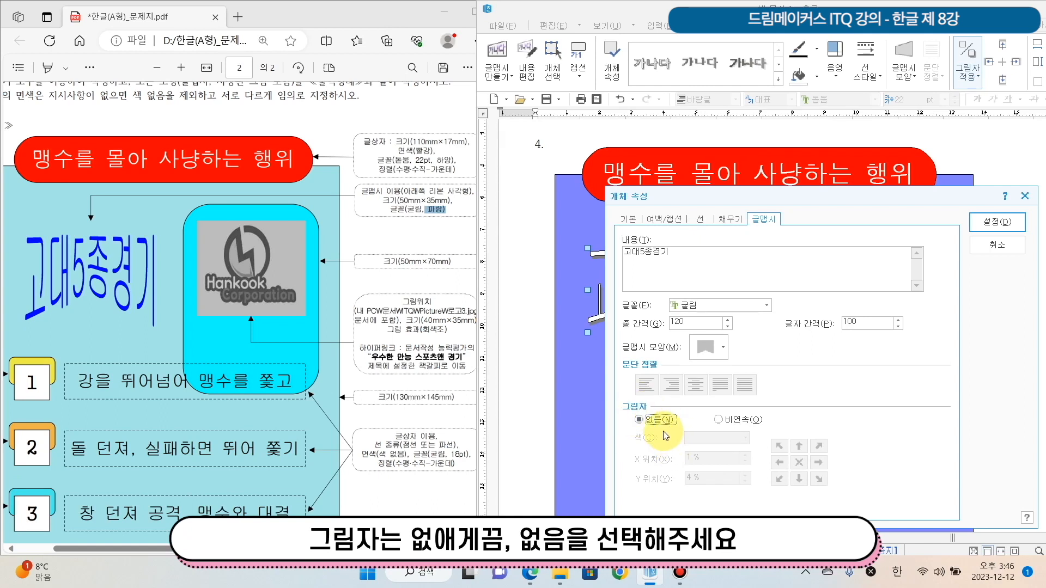
pyautogui.click(1006, 223)
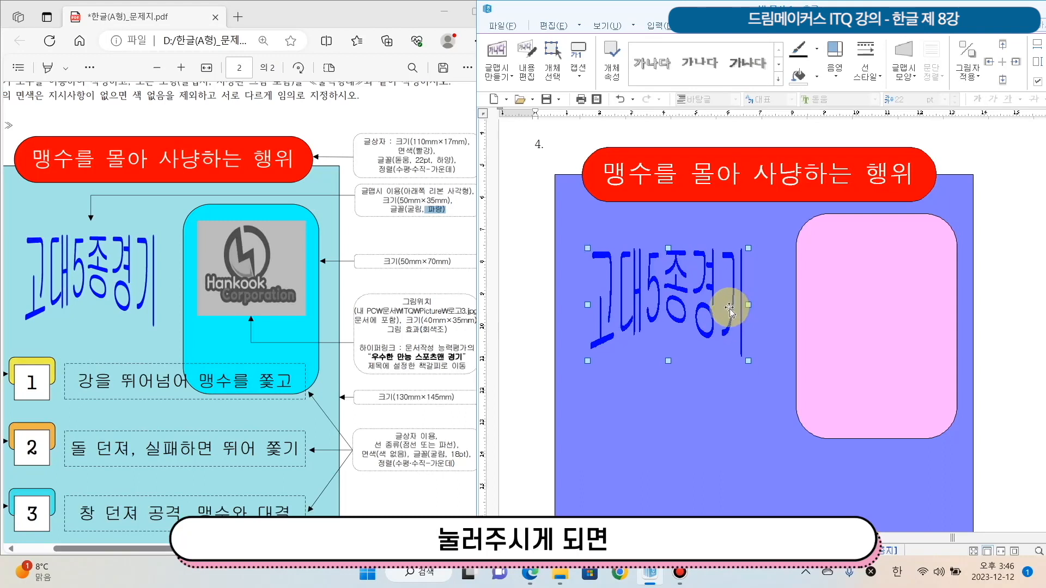
pyautogui.moveTo(730, 310); pyautogui.dragTo(750, 301)
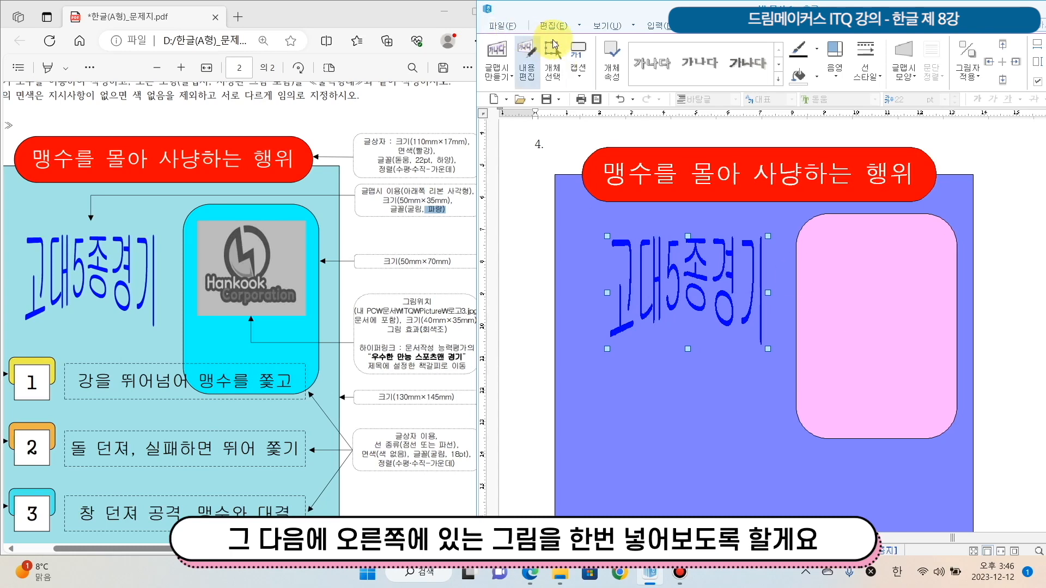
# Start inserting a picture and open the Picture folder inside the ITQ folder of the documents library
pyautogui.click(656, 26)
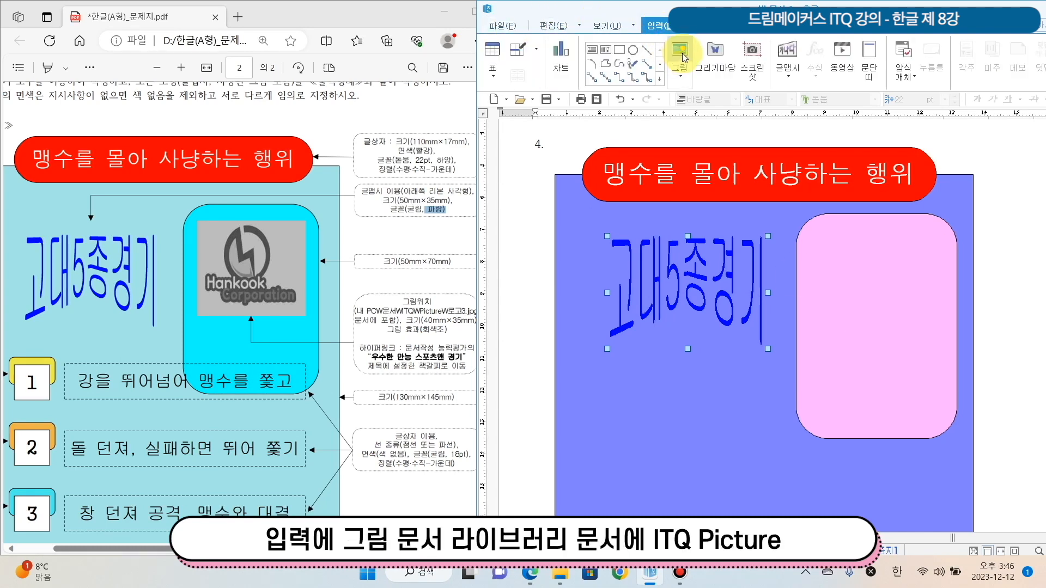
pyautogui.click(681, 50)
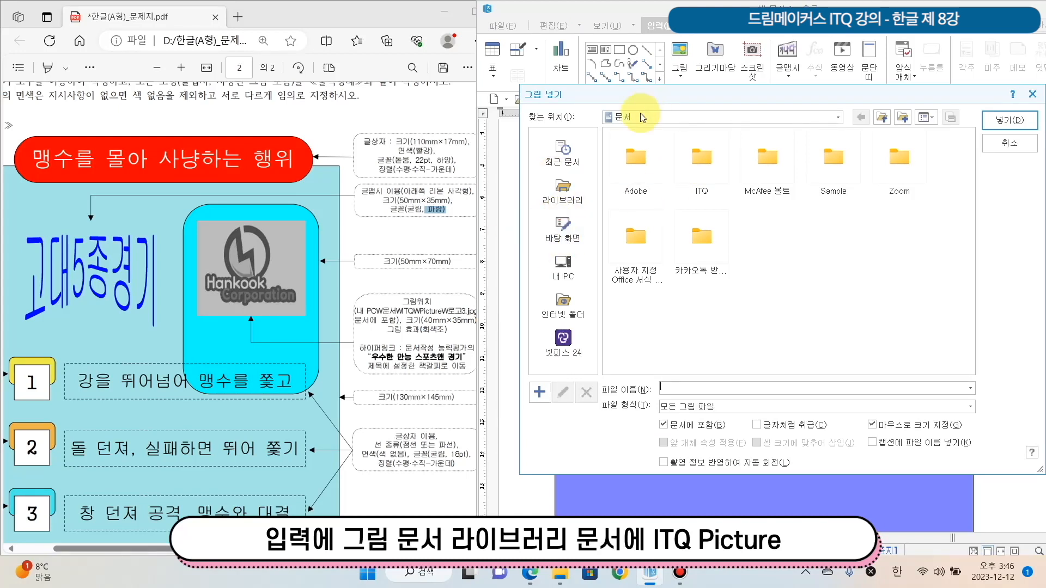
pyautogui.click(563, 194)
pyautogui.doubleClick(658, 172)
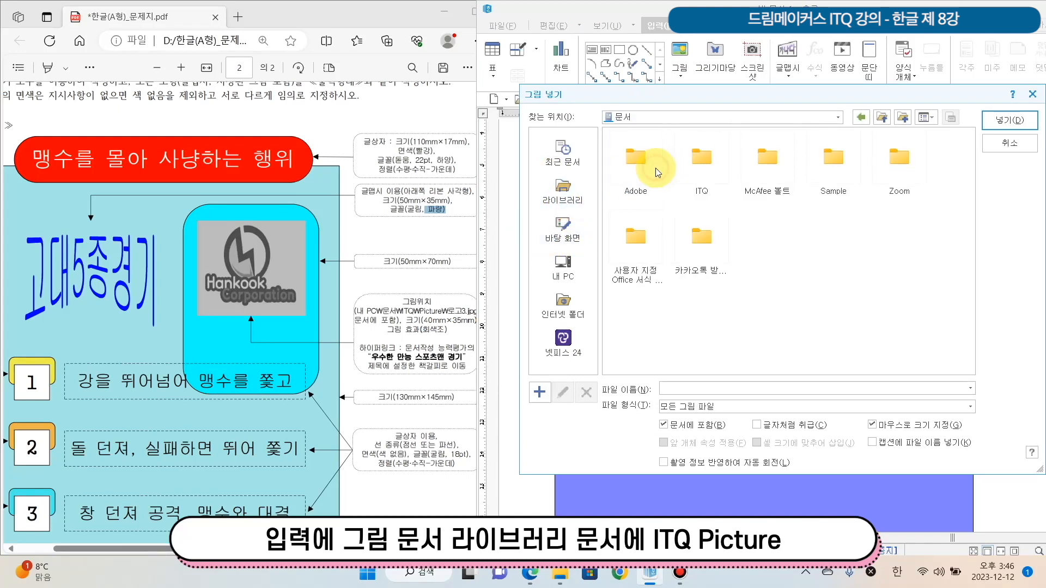
pyautogui.doubleClick(699, 164)
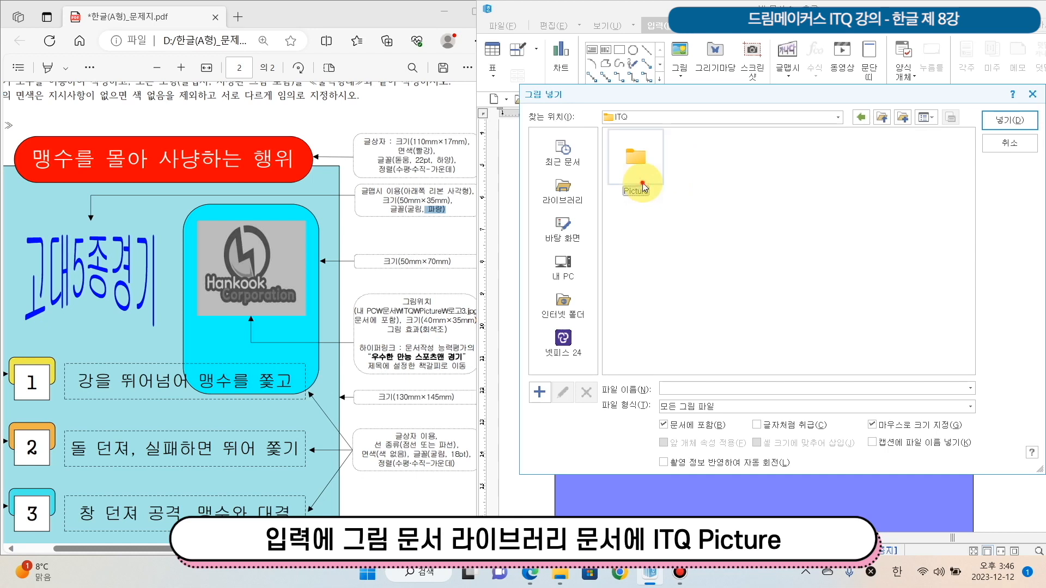
pyautogui.doubleClick(656, 188)
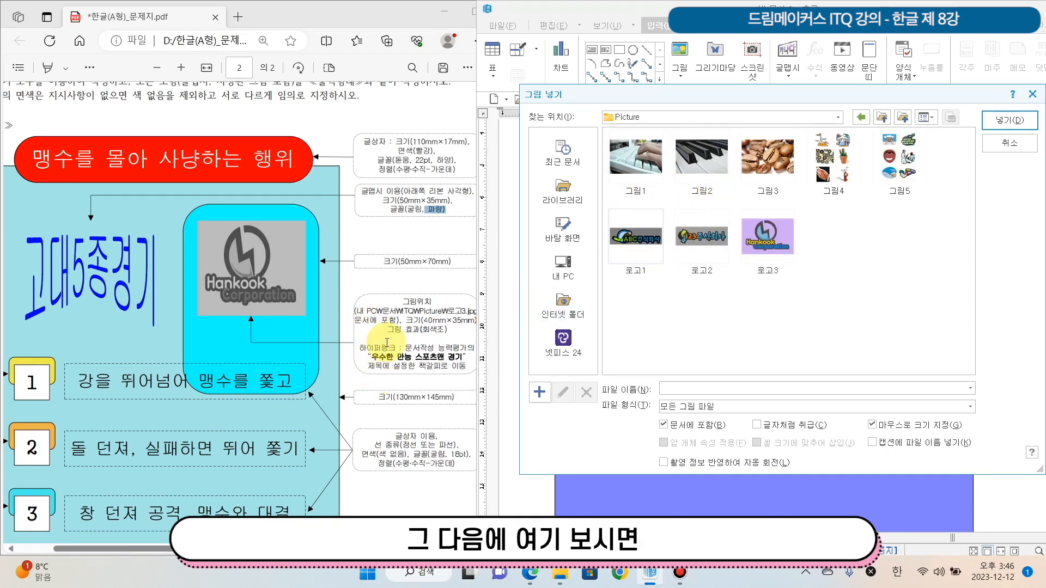
# Insert the picture 로고3, as the exam sheet specifies, drawing it about 42 × 29 mm near the question number 4
pyautogui.moveTo(354, 312); pyautogui.dragTo(502, 320)
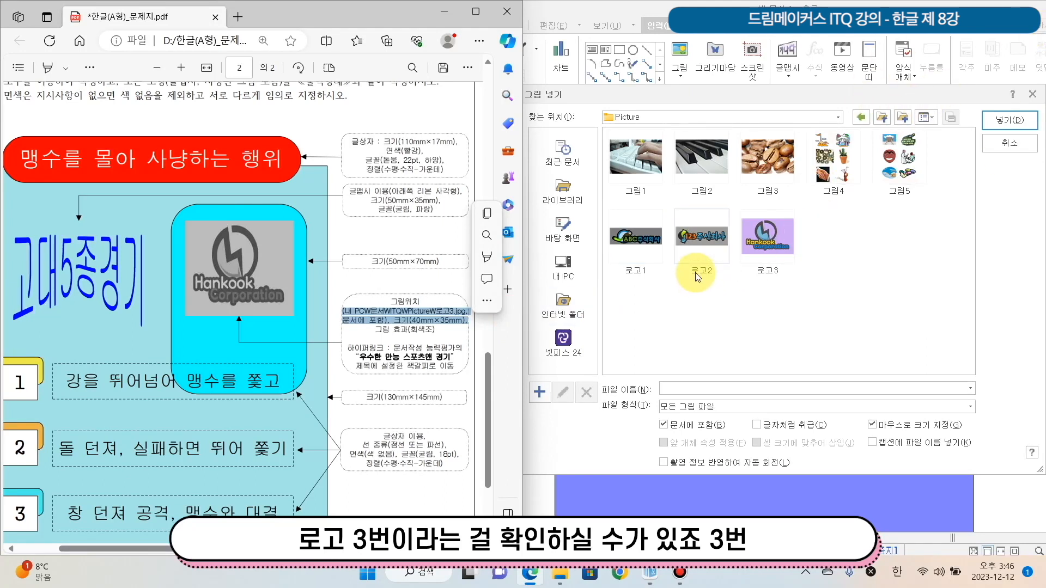
pyautogui.click(781, 229)
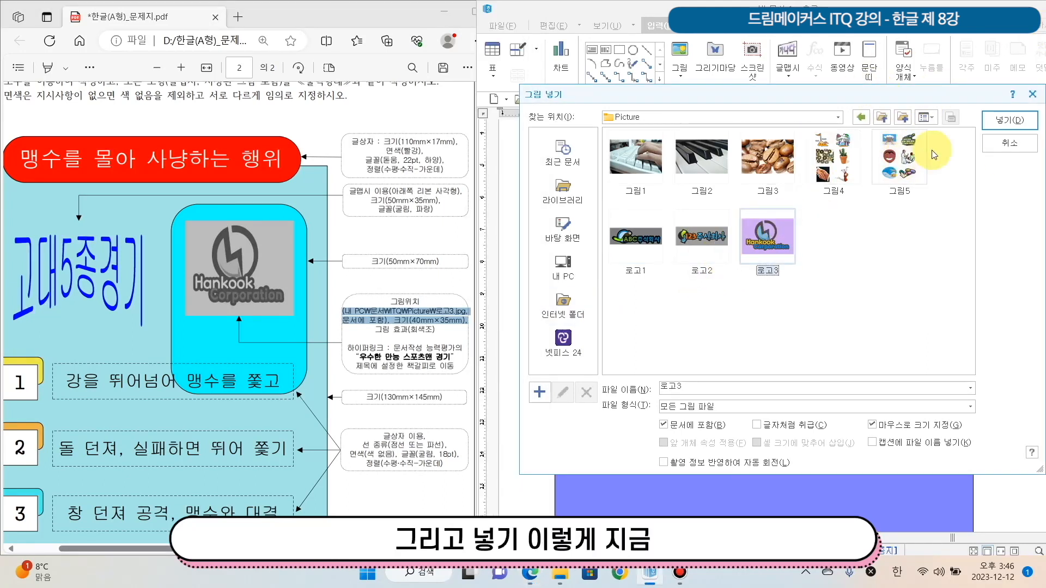
pyautogui.click(1007, 120)
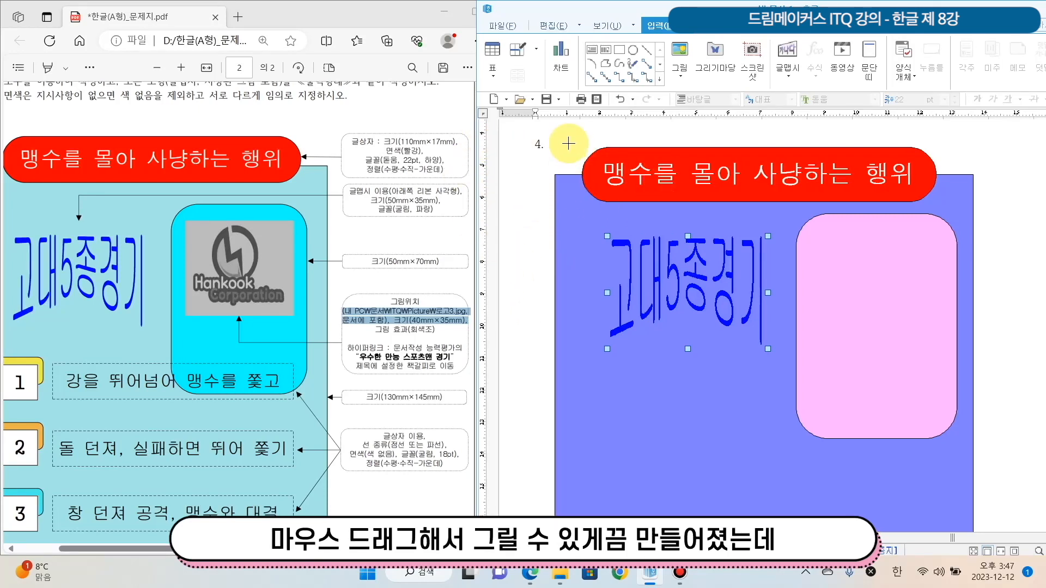
pyautogui.moveTo(555, 143); pyautogui.dragTo(633, 237)
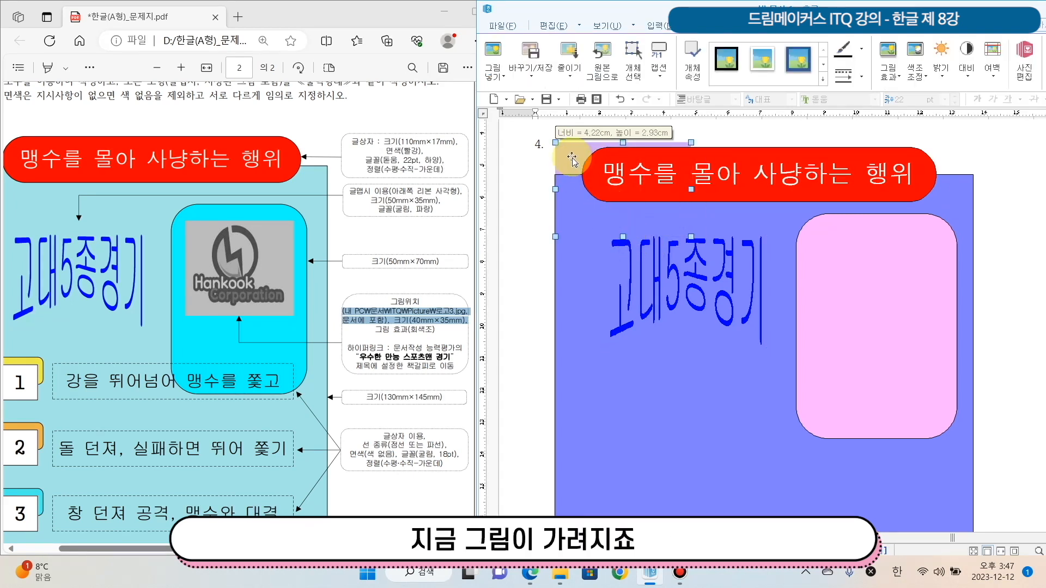
# Place the logo picture in front of the text (글 앞으로) and move it onto the upper part of the pink rectangle
pyautogui.moveTo(572, 163); pyautogui.dragTo(568, 148)
pyautogui.rightClick(571, 146)
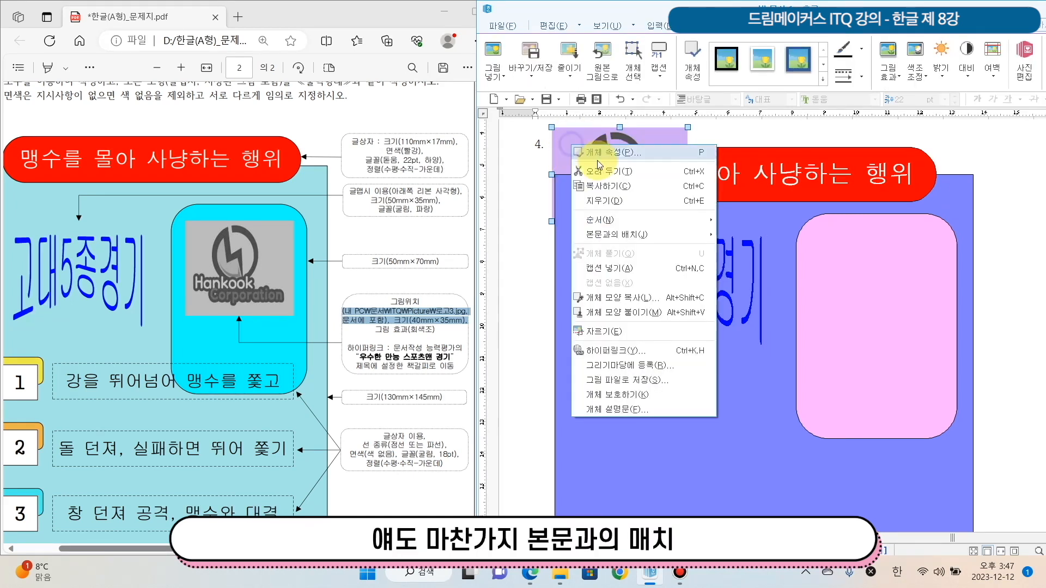
pyautogui.moveTo(681, 235)
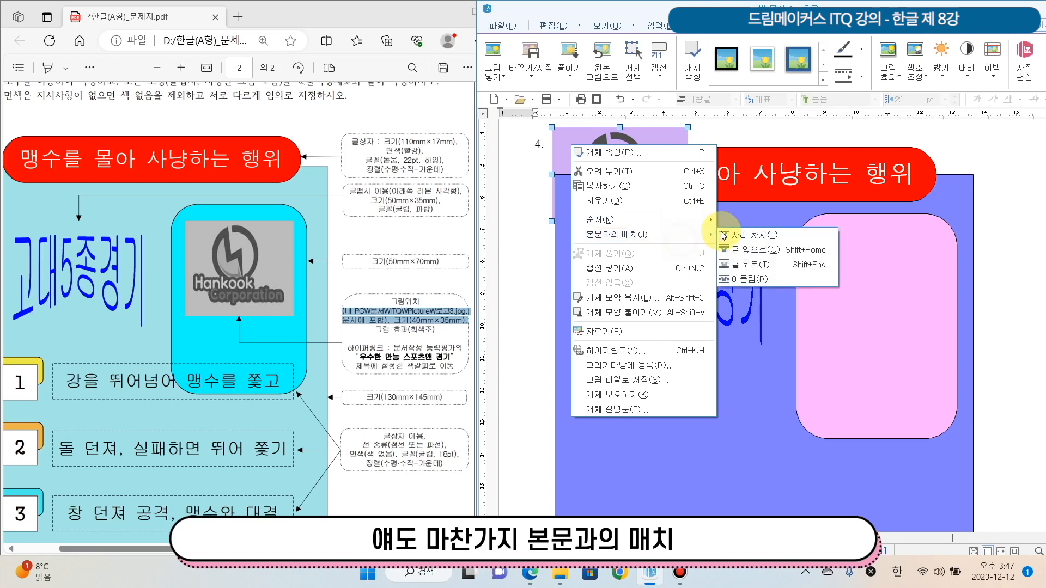
pyautogui.click(753, 250)
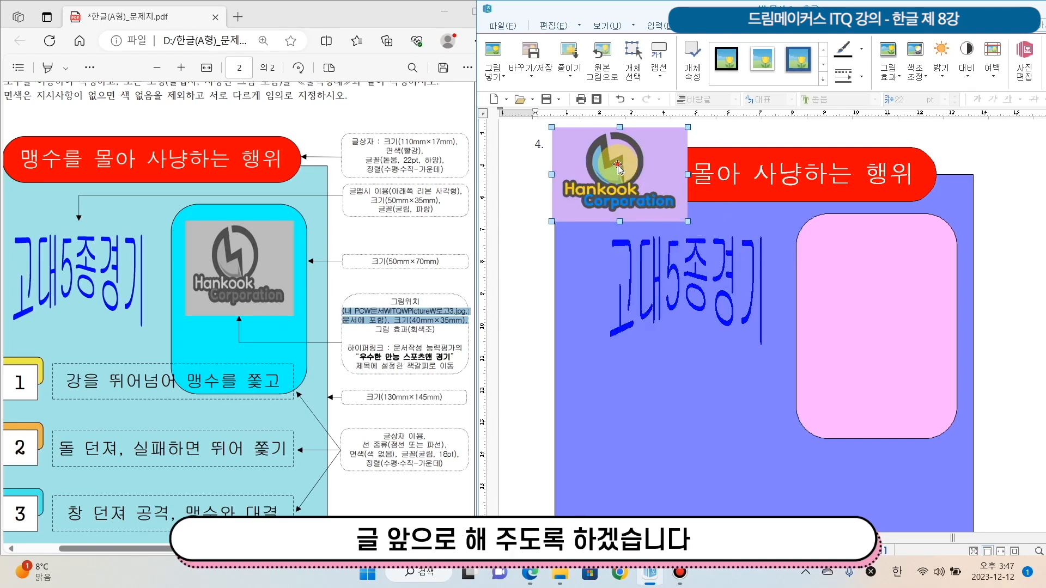
pyautogui.moveTo(879, 314); pyautogui.dragTo(877, 275)
# Set the logo picture's width to 40 mm and height to 35 mm, and lock its size
pyautogui.doubleClick(877, 276)
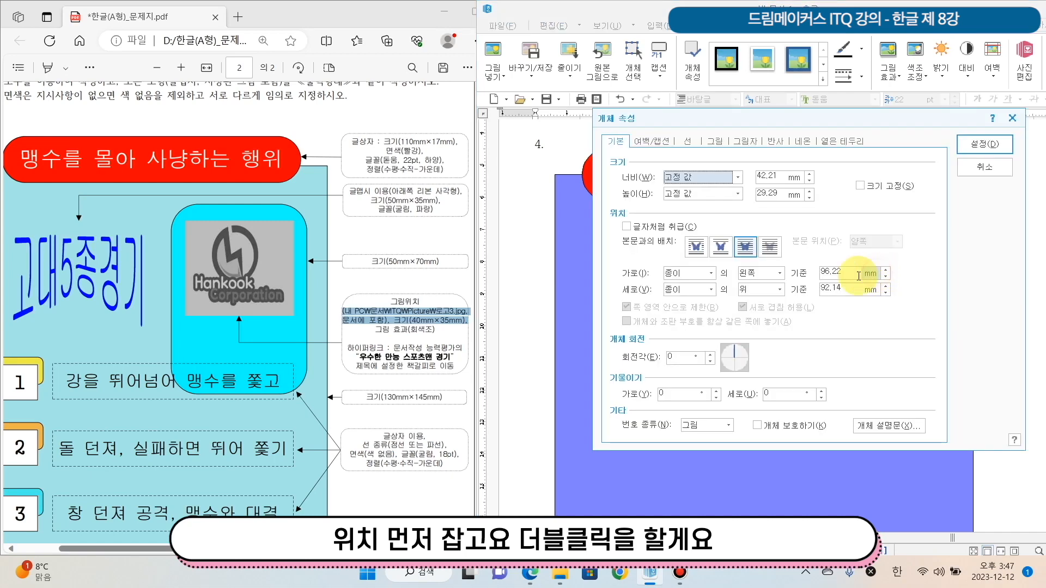
pyautogui.moveTo(734, 119); pyautogui.dragTo(686, 122)
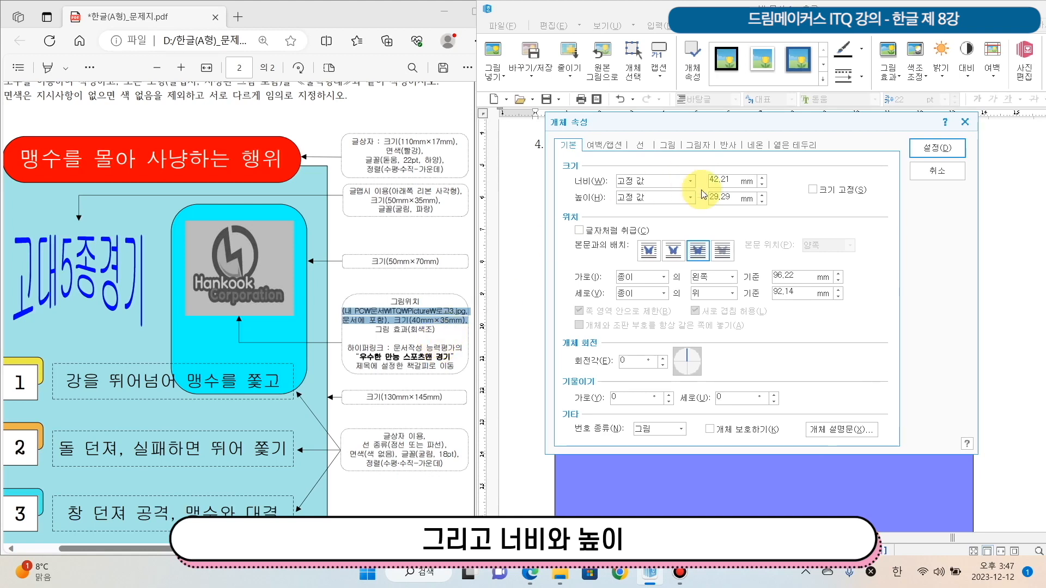
pyautogui.write('40')
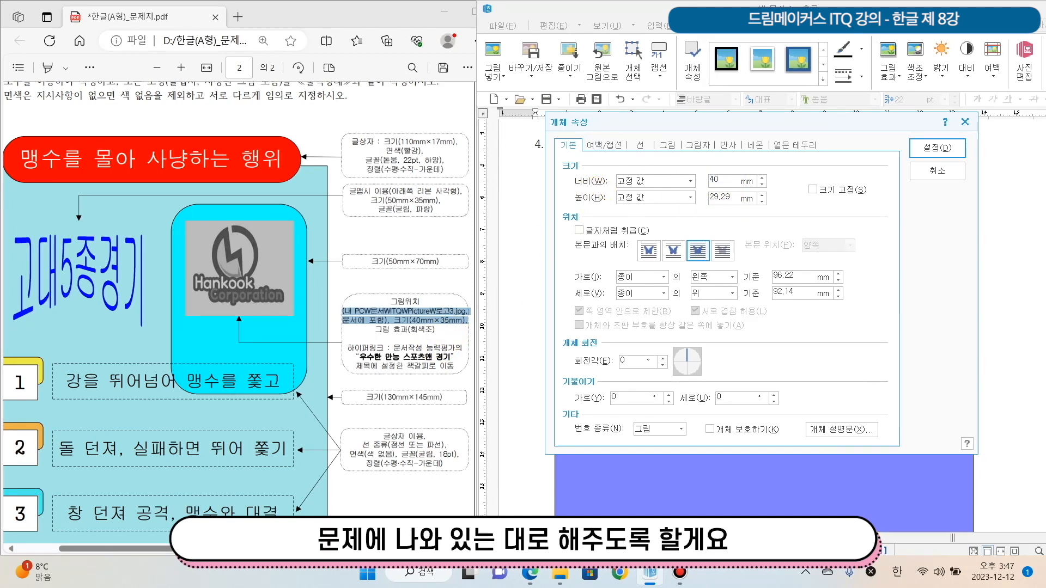
pyautogui.press('Tab')
pyautogui.write('35')
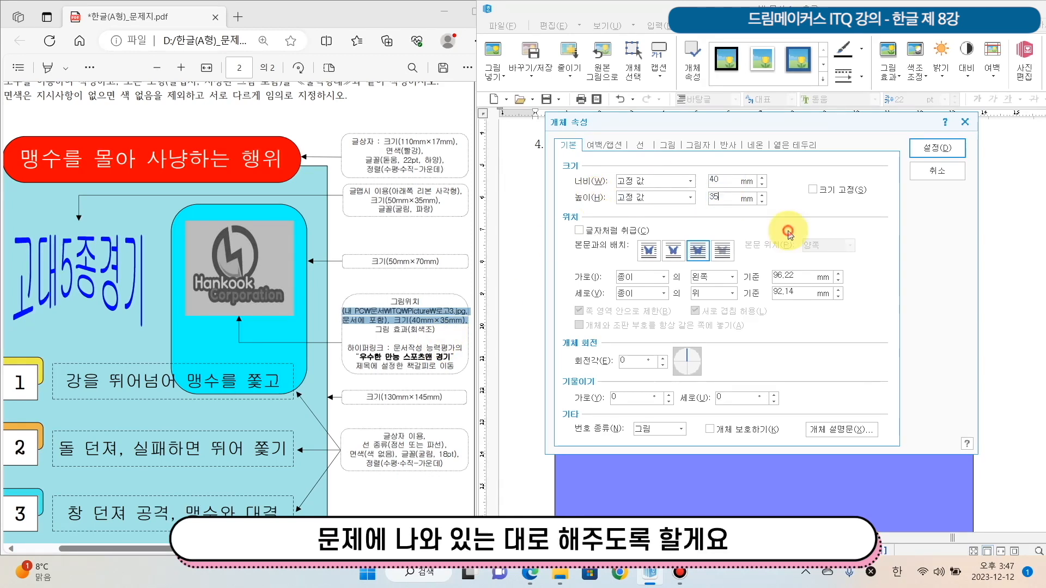
pyautogui.click(813, 189)
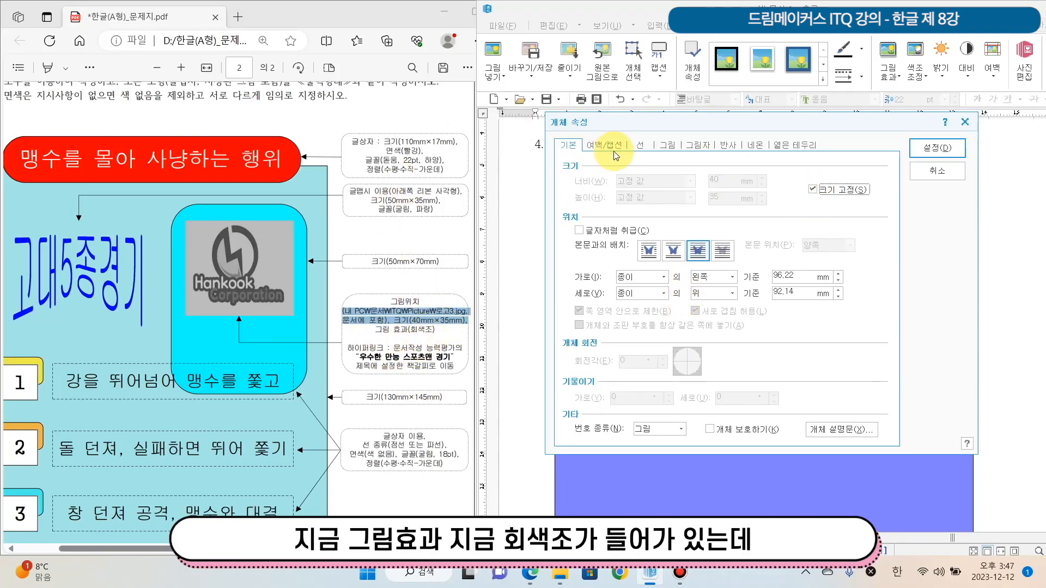
# Apply the 회색조 picture effect to the logo and centre it horizontally in the upper part of the pink rectangle
pyautogui.click(665, 143)
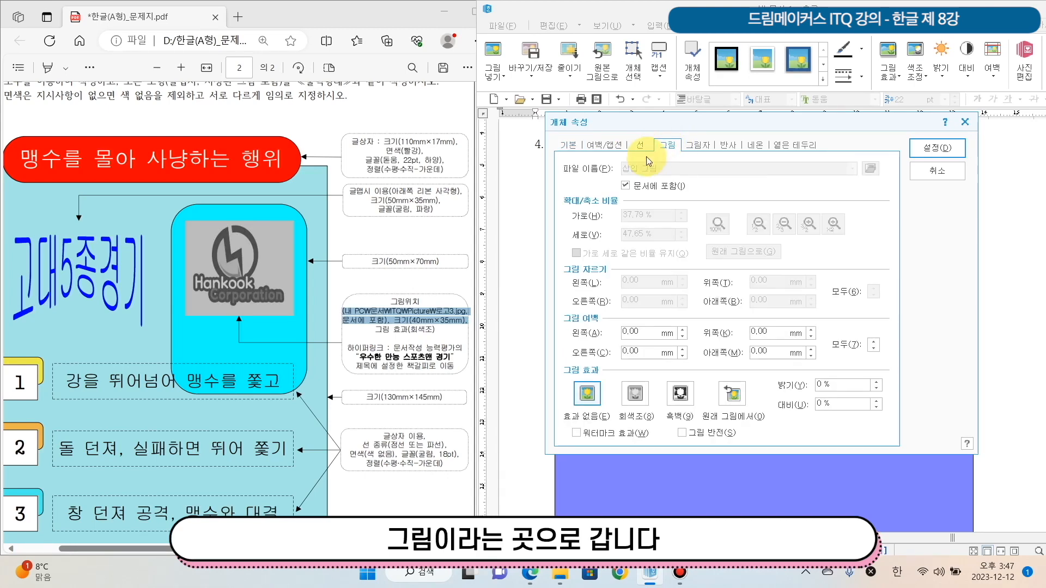
pyautogui.click(568, 144)
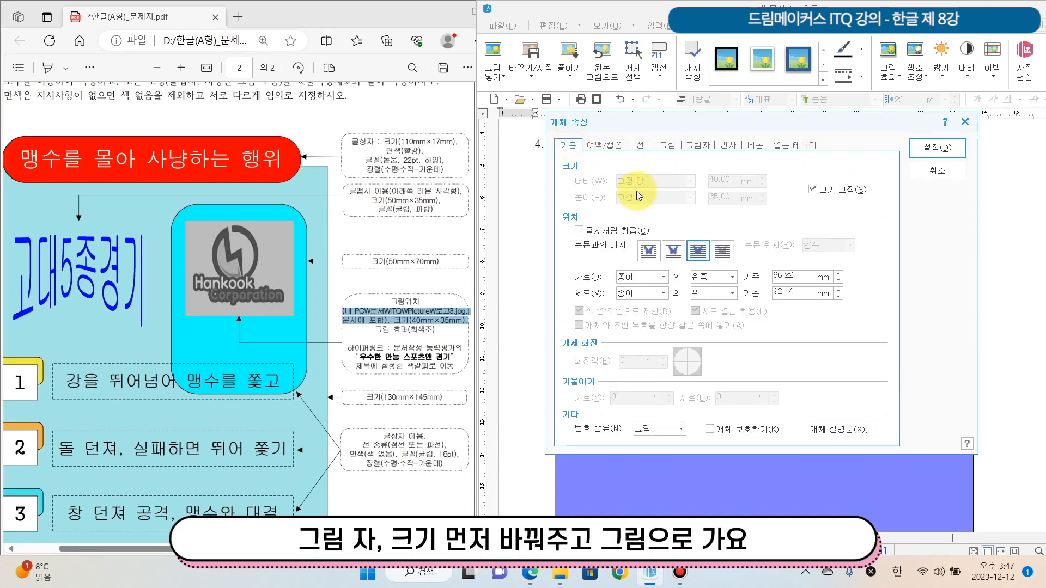
pyautogui.click(666, 144)
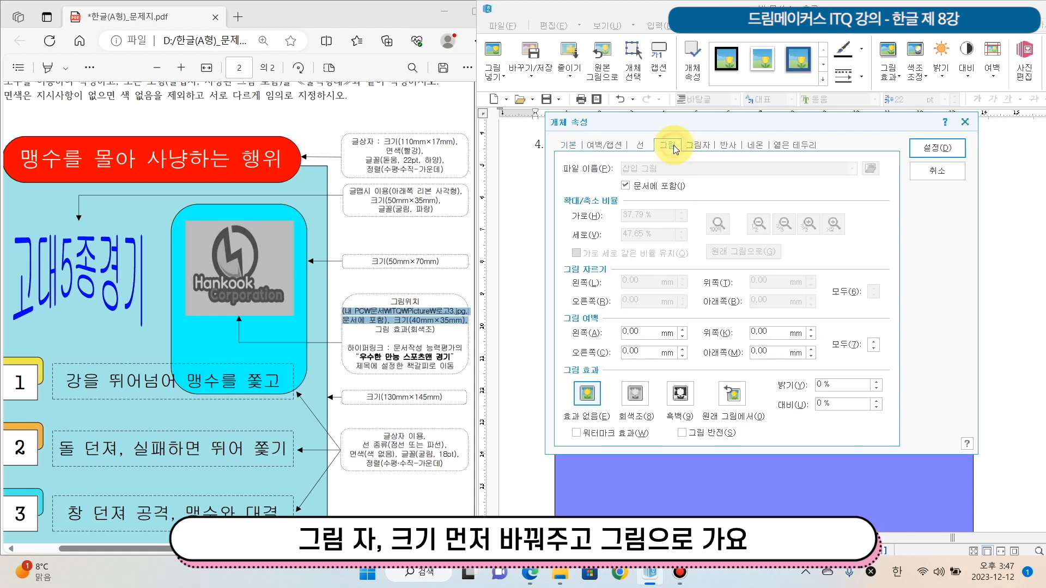
pyautogui.click(636, 393)
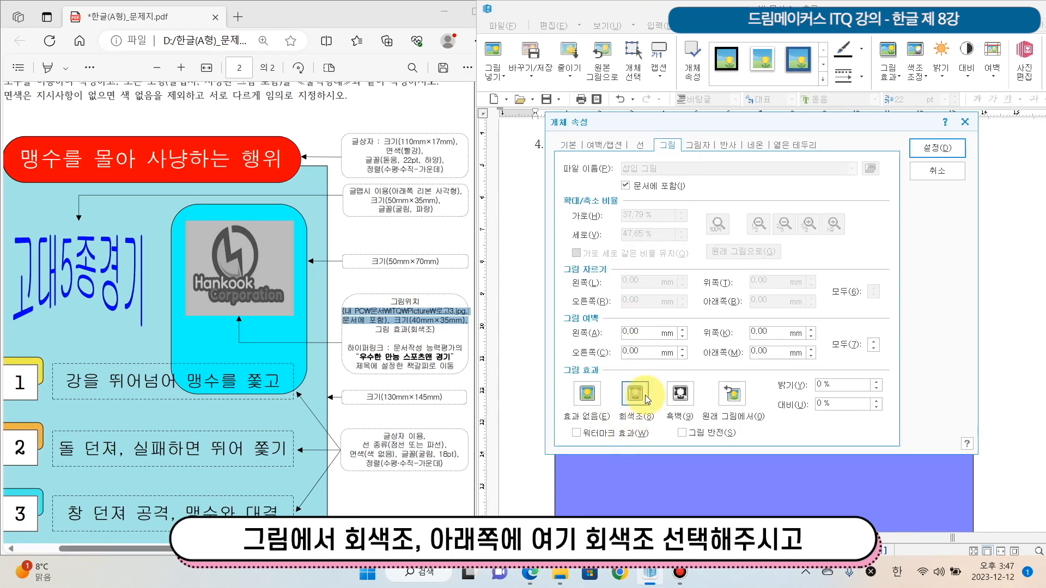
pyautogui.click(937, 149)
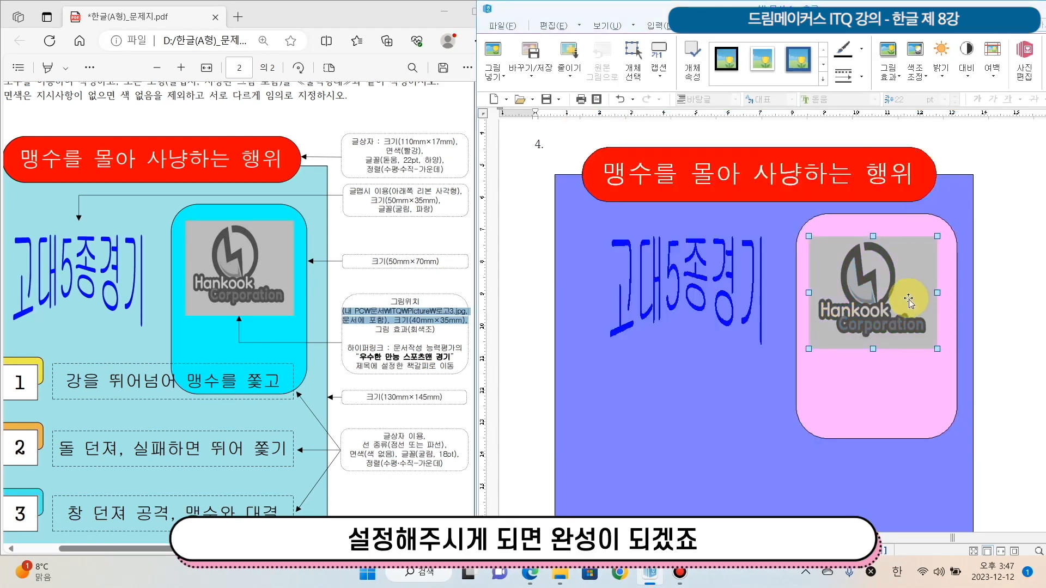
pyautogui.moveTo(908, 295)
pyautogui.mouseDown()
pyautogui.moveTo(919, 292)
pyautogui.moveTo(900, 295)
pyautogui.mouseUp()
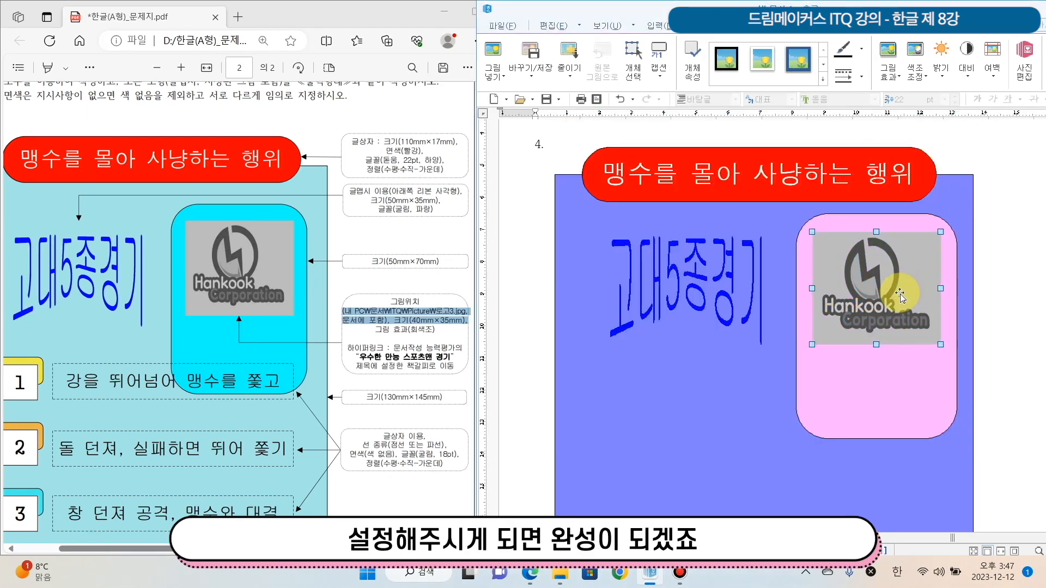
# Enter the title 우수한 만능 스포츠맨 경기 on page 3, as named in the exam sheet's hyperlink instruction
pyautogui.scroll(-3, 906, 381)
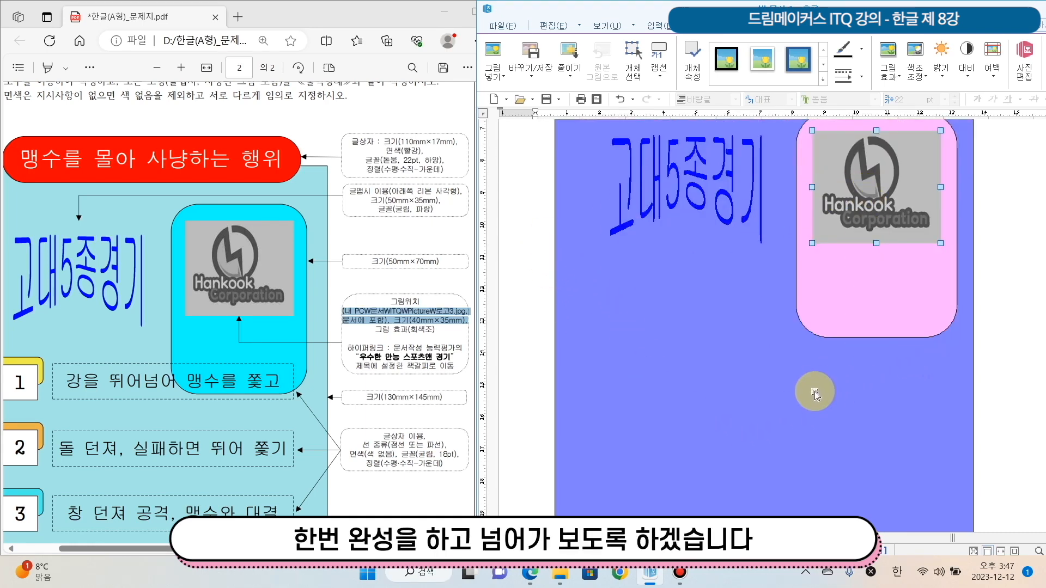
pyautogui.moveTo(349, 349); pyautogui.dragTo(495, 358)
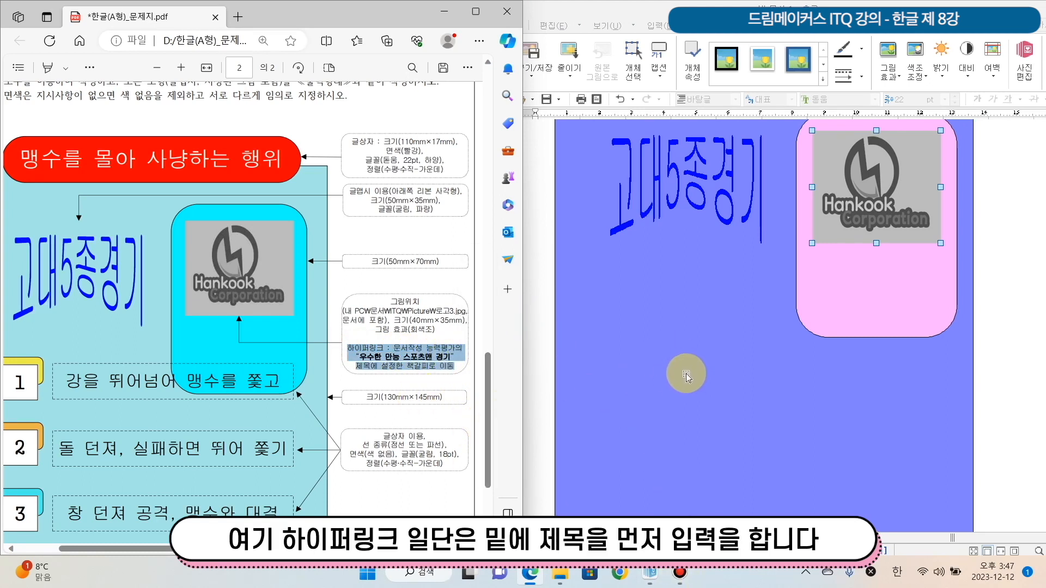
pyautogui.scroll(-3, 684, 369)
pyautogui.scroll(-3, 698, 409)
pyautogui.click(628, 384)
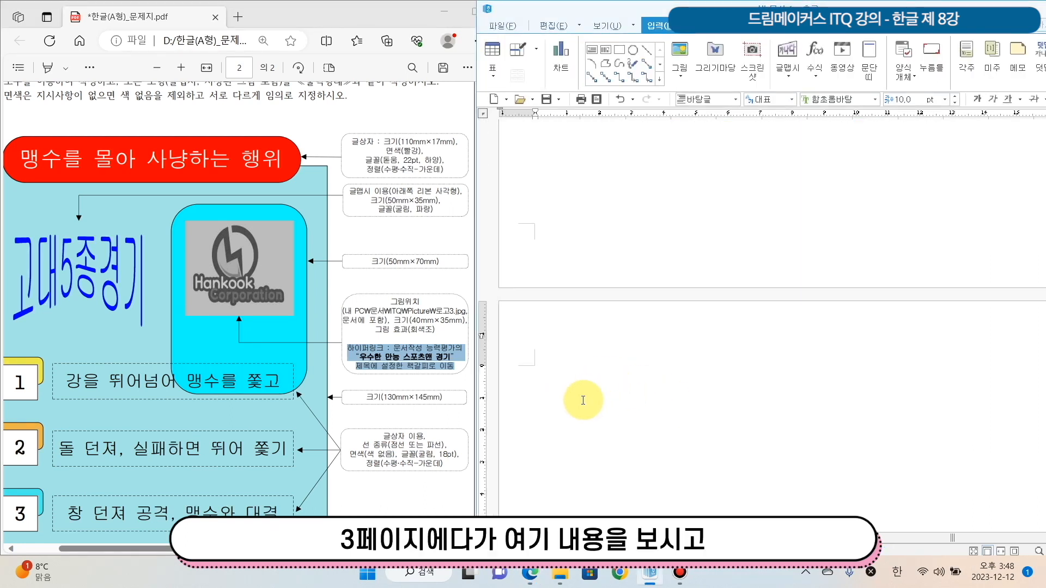
pyautogui.write('우수한 만능 스포츠맨 경기')
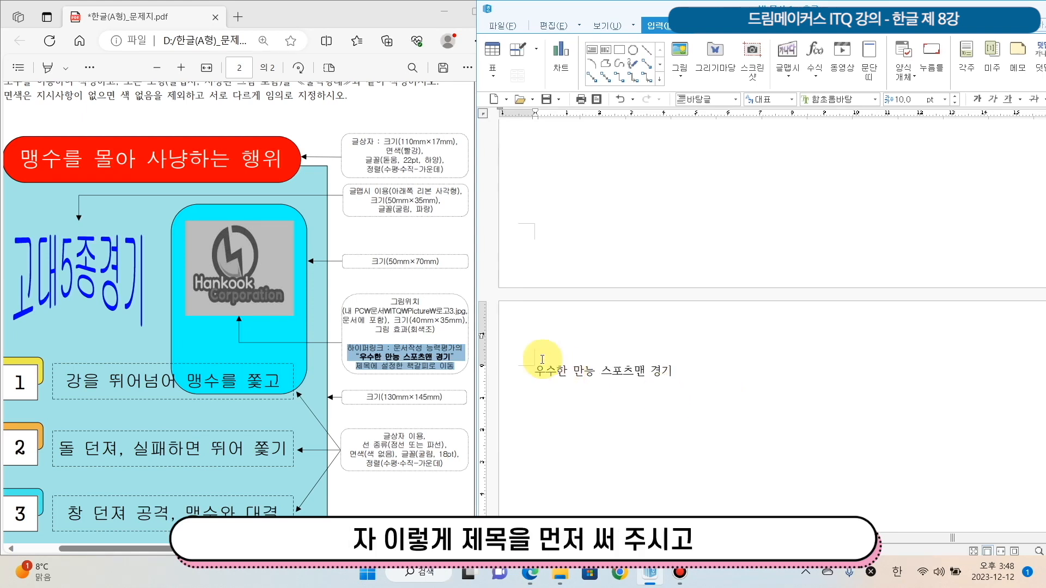
# Insert a bookmark named 근대 5종 at the start of the page 3 title, as specified in the exam sheet's 문서작성 능력평가 section
pyautogui.click(540, 374)
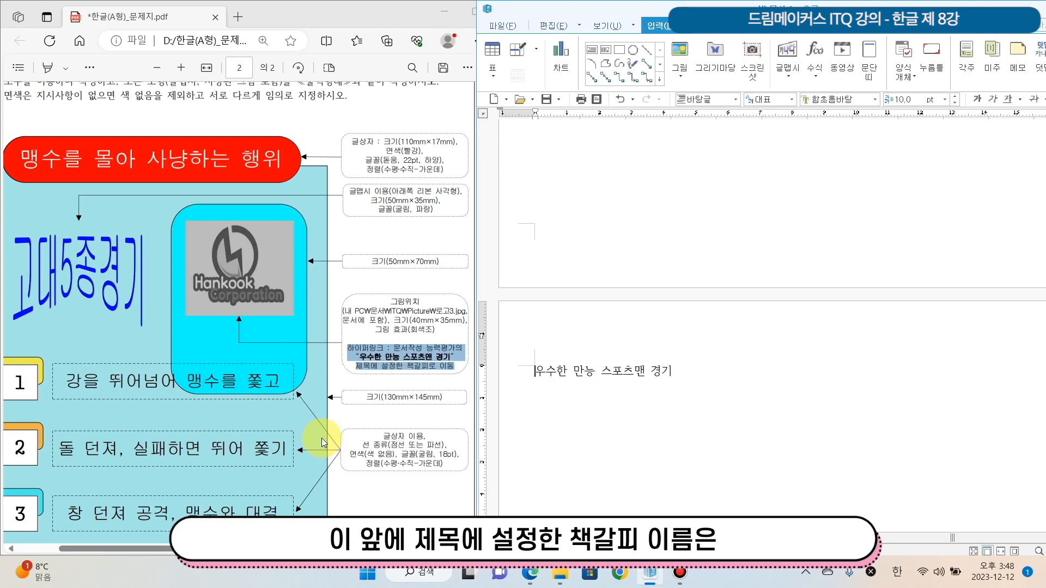
pyautogui.moveTo(209, 548); pyautogui.dragTo(416, 548)
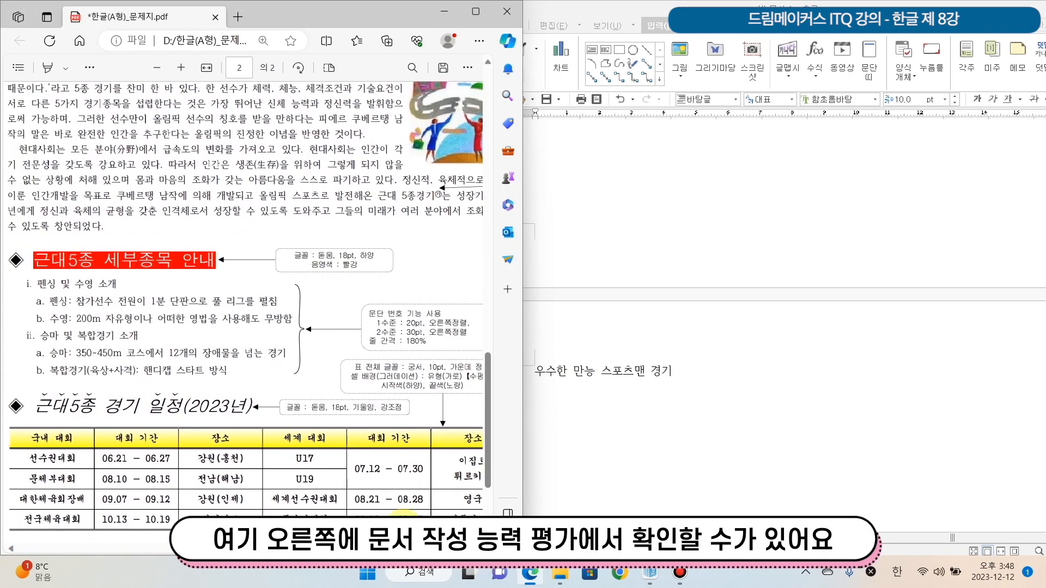
pyautogui.scroll(5, 213, 319)
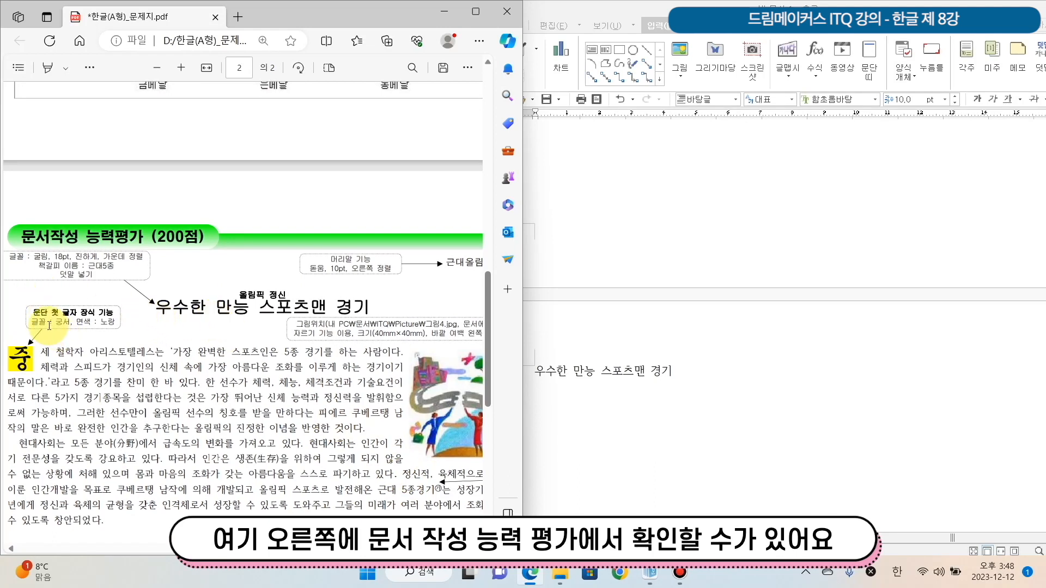
pyautogui.moveTo(89, 270); pyautogui.dragTo(118, 268)
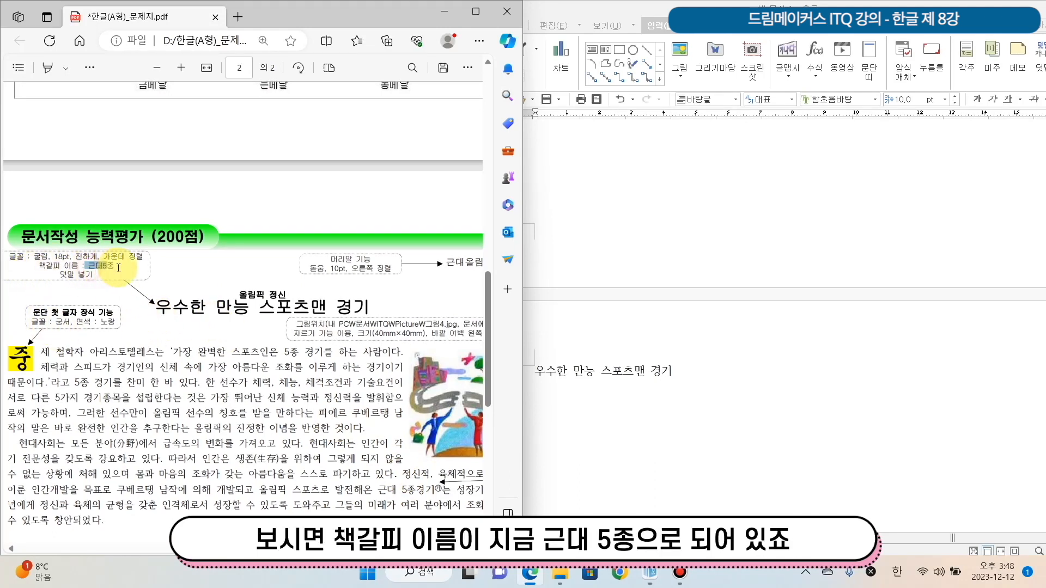
pyautogui.click(542, 378)
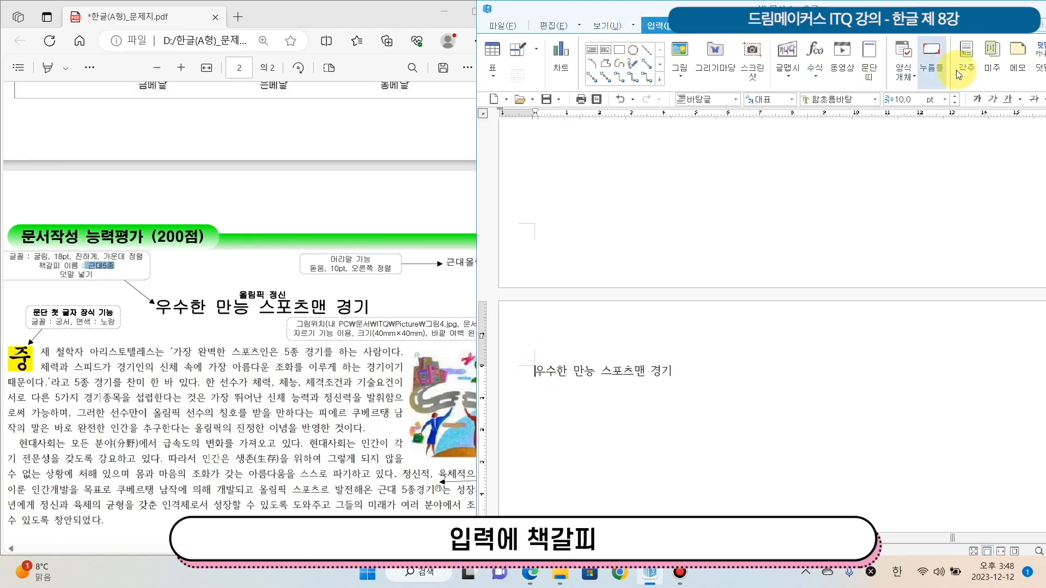
pyautogui.doubleClick(887, 4)
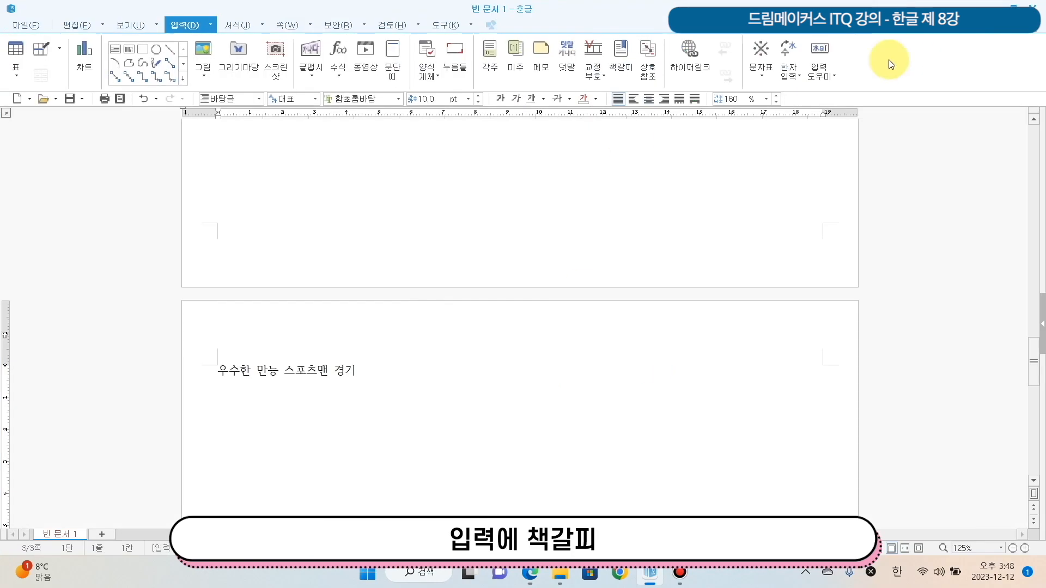
pyautogui.click(620, 66)
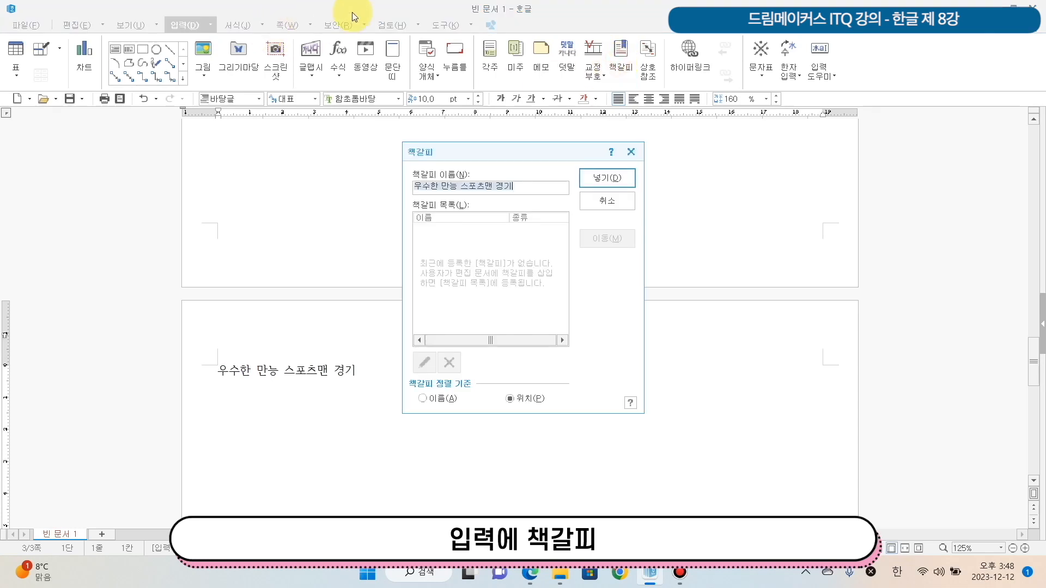
pyautogui.write('근대 5종')
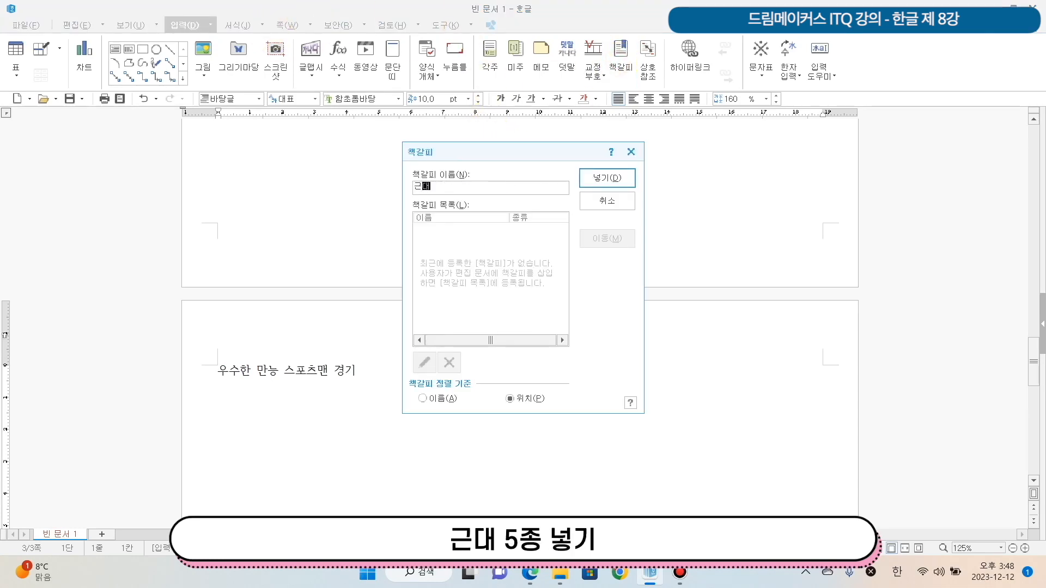
pyautogui.click(602, 176)
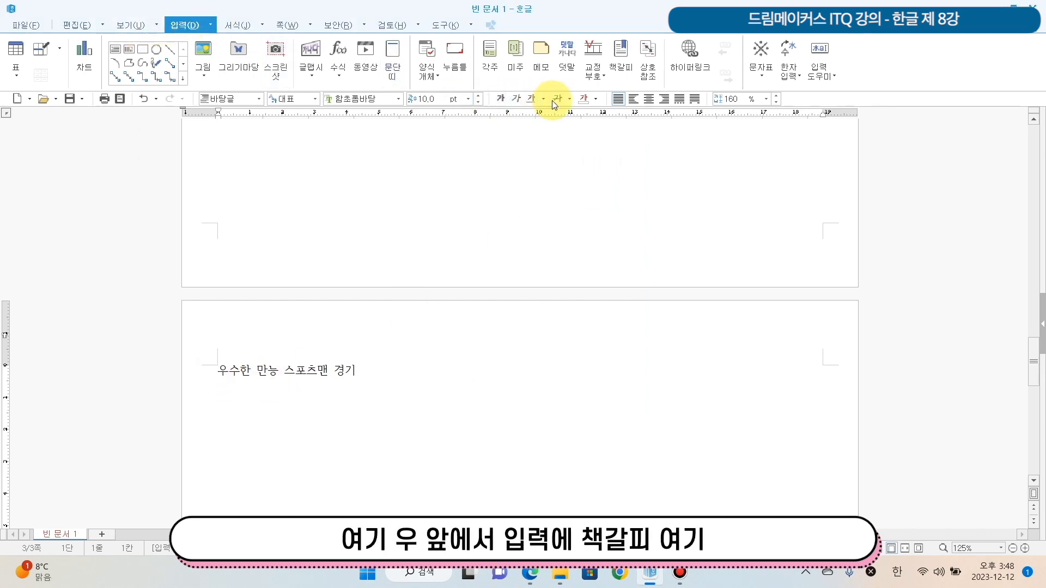
# Check the document's bookmark list for the 근대 5종 entry and close it without adding another bookmark
pyautogui.click(634, 74)
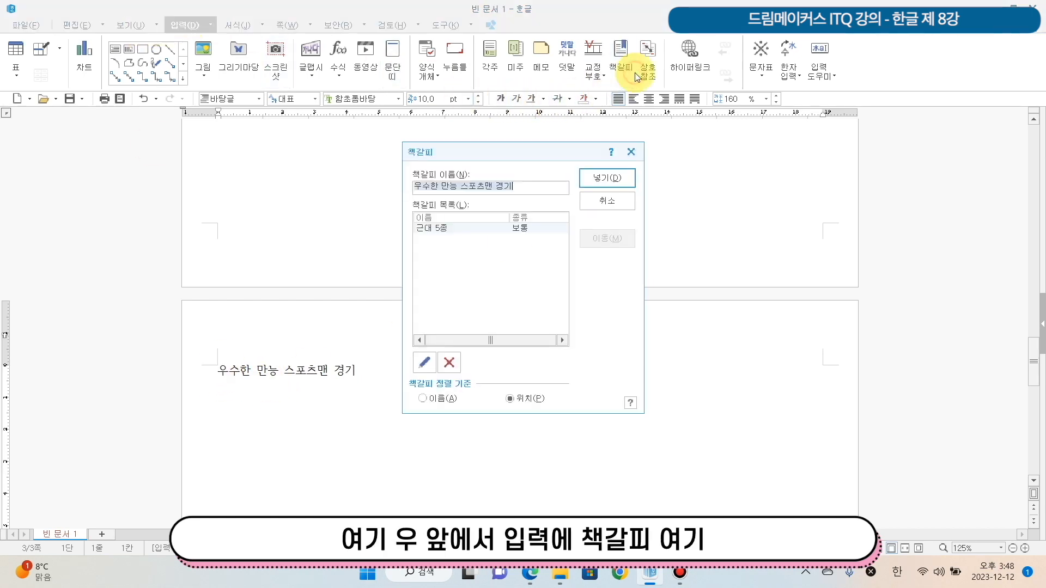
pyautogui.click(605, 201)
pyautogui.doubleClick(344, 10)
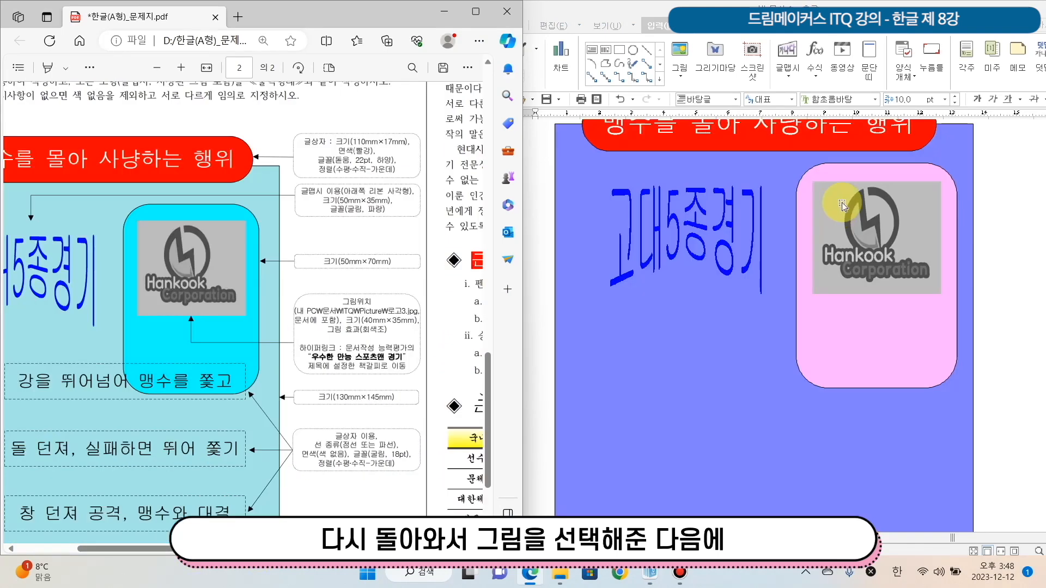
# Add a hyperlink from the logo picture to the 근대 5종 bookmark in the current document
pyautogui.click(868, 219)
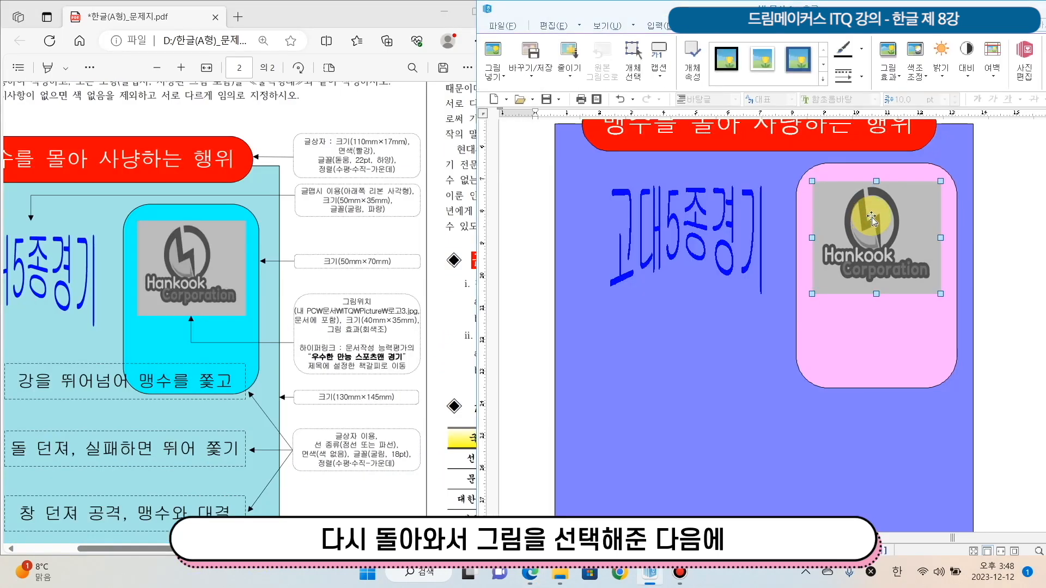
pyautogui.rightClick(872, 218)
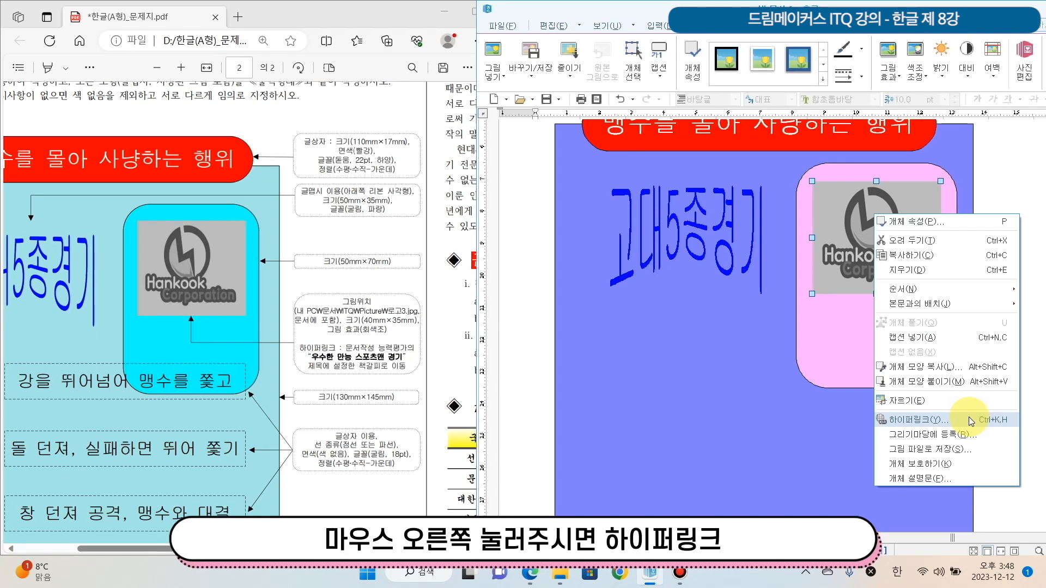
pyautogui.click(661, 35)
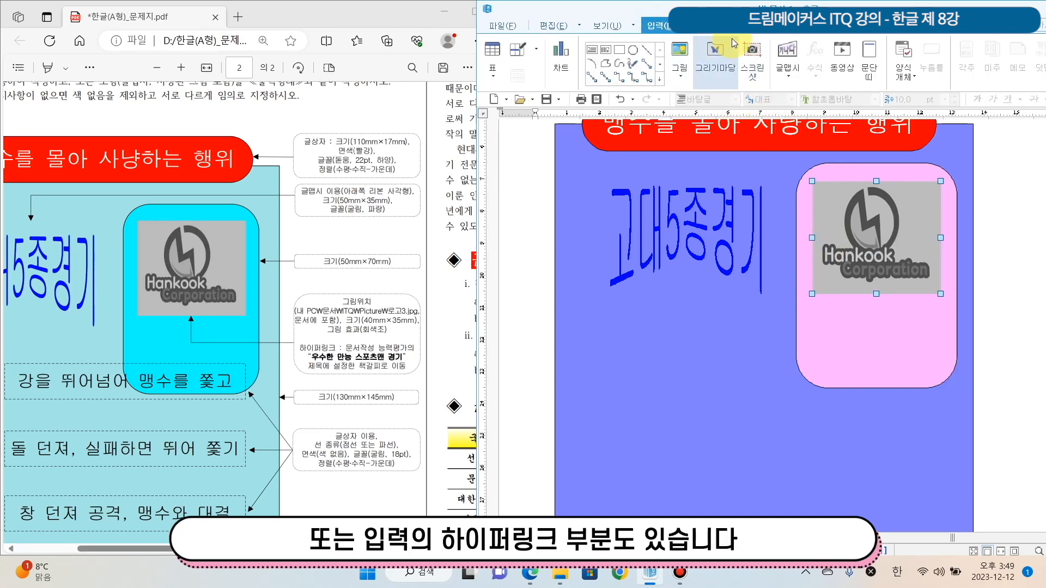
pyautogui.doubleClick(712, 12)
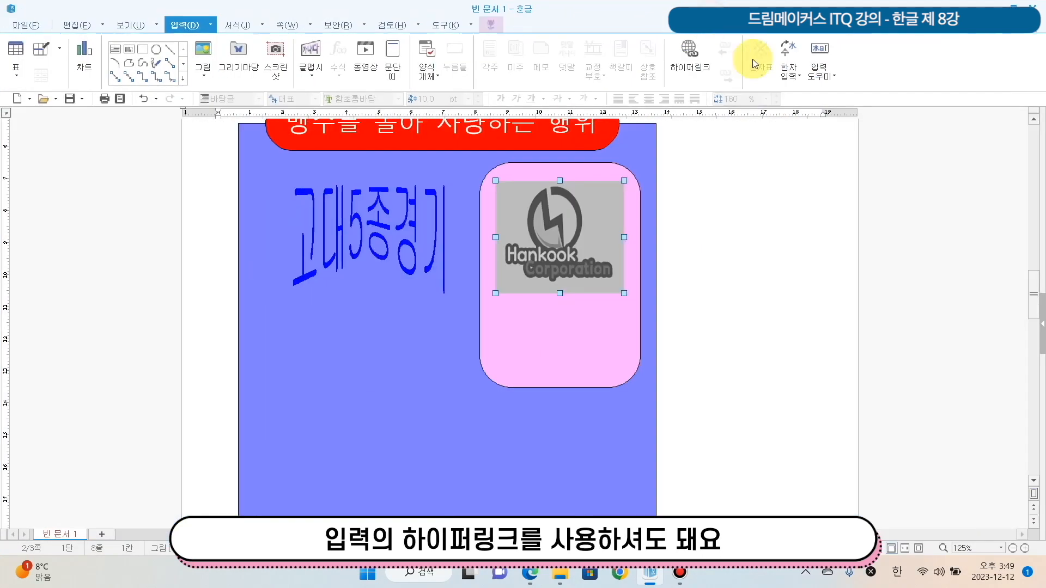
pyautogui.click(696, 66)
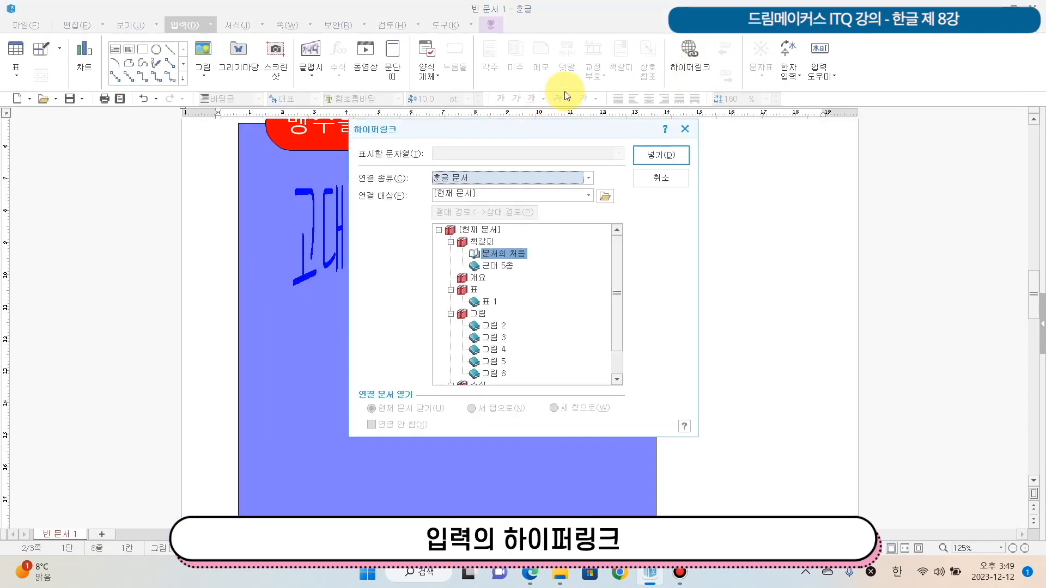
pyautogui.click(496, 265)
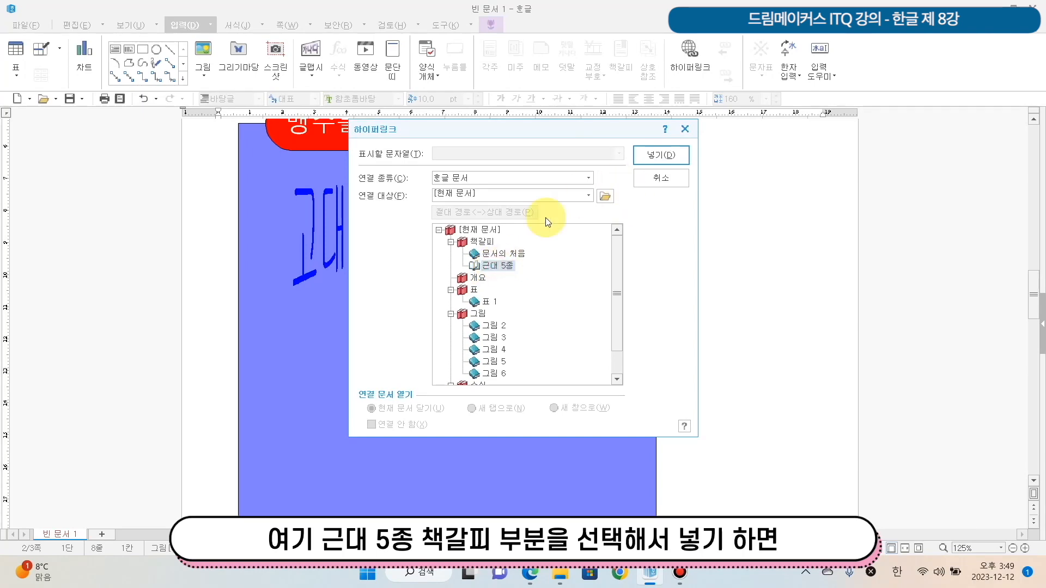
pyautogui.click(671, 158)
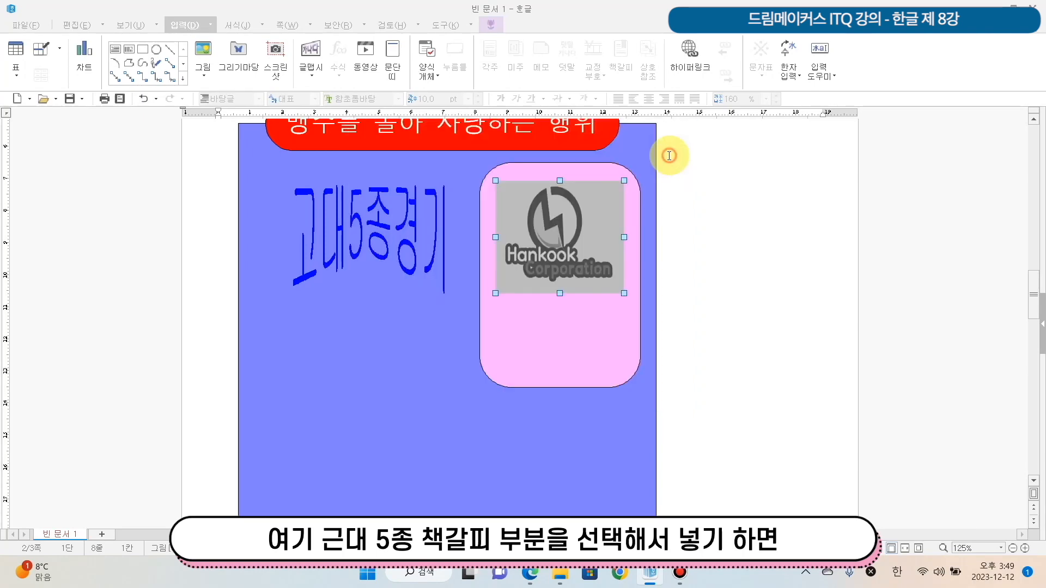
pyautogui.doubleClick(402, 10)
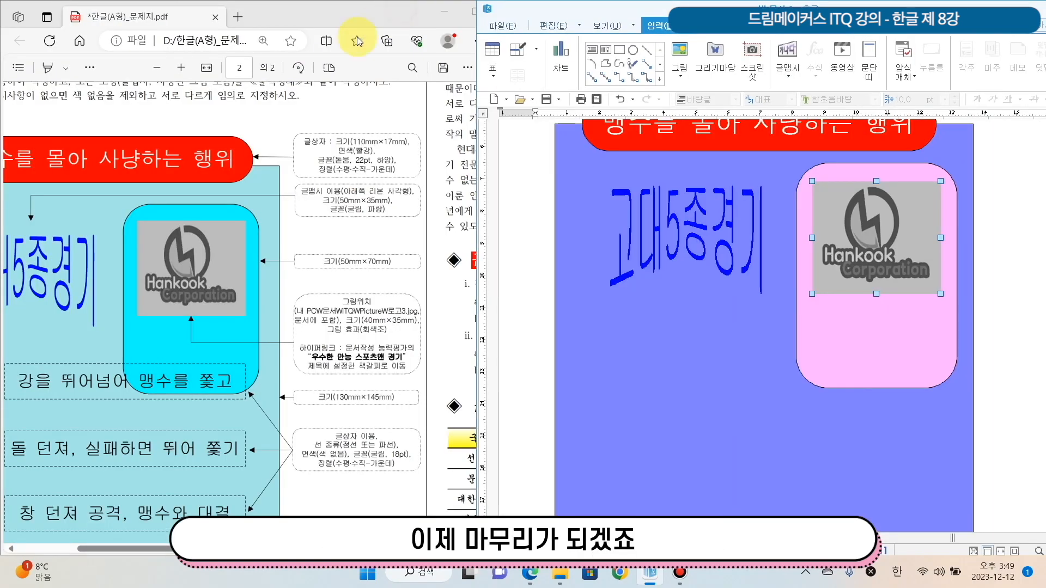
# Draw a rectangle about 21 mm wide and 10 mm high below the 고대5종경기 WordArt, near the blue background's left edge
pyautogui.moveTo(281, 3); pyautogui.dragTo(333, 9)
pyautogui.moveTo(262, 549); pyautogui.dragTo(209, 548)
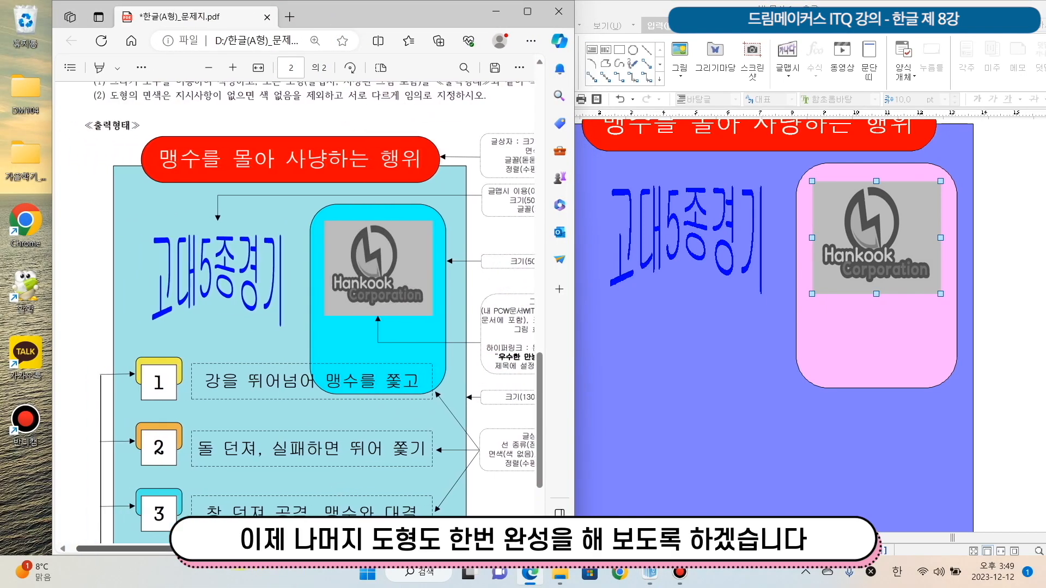
pyautogui.scroll(-2, 364, 418)
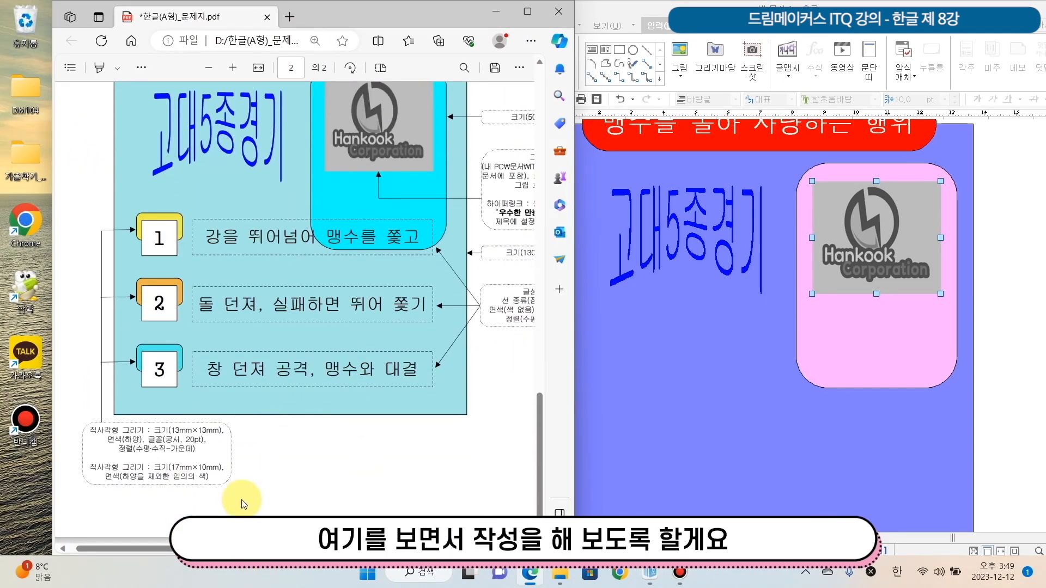
pyautogui.moveTo(218, 548); pyautogui.dragTo(212, 548)
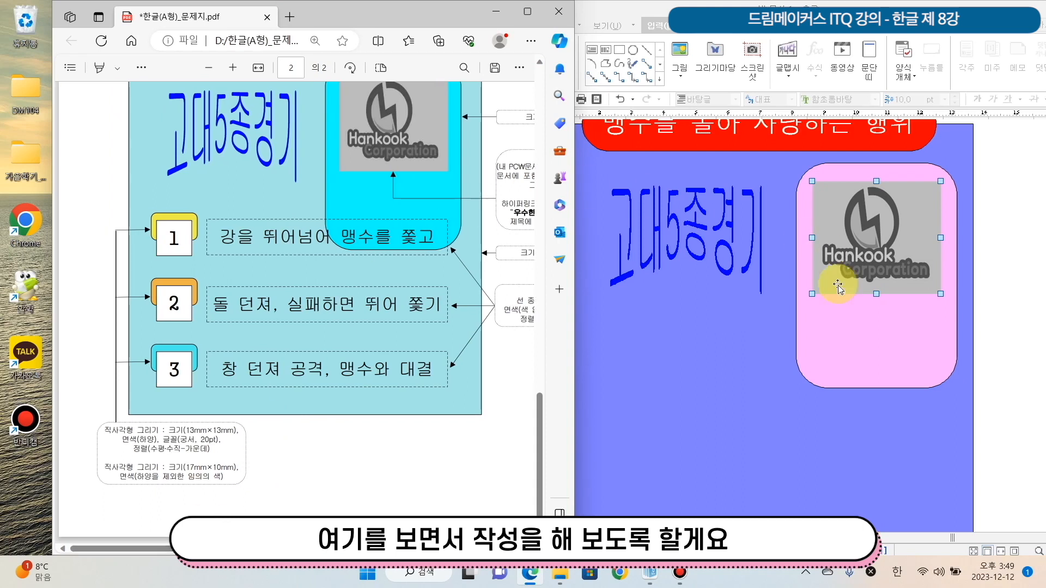
pyautogui.scroll(-1, 750, 321)
pyautogui.click(679, 3)
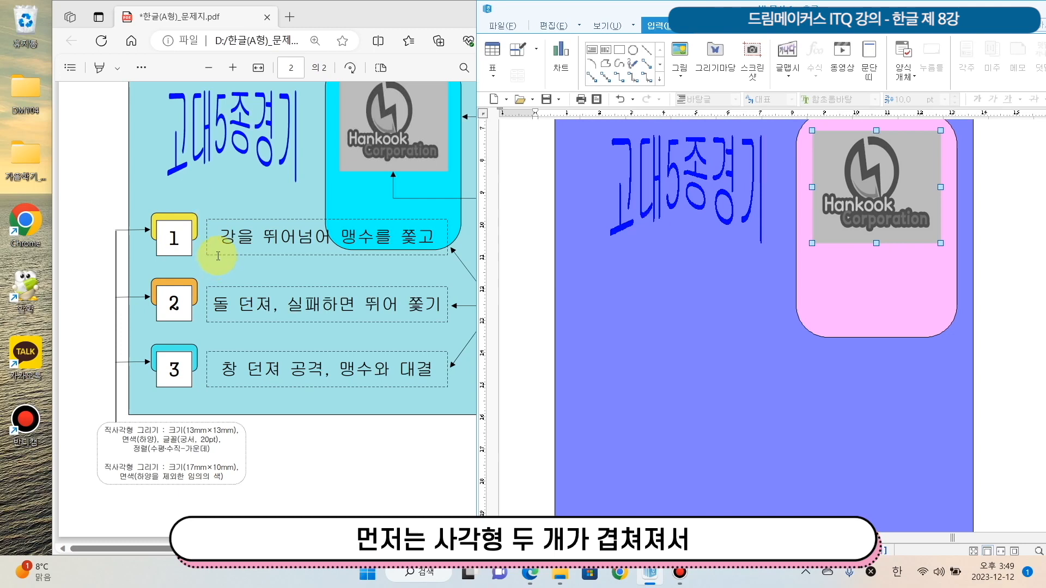
pyautogui.click(625, 56)
pyautogui.moveTo(579, 303); pyautogui.dragTo(646, 335)
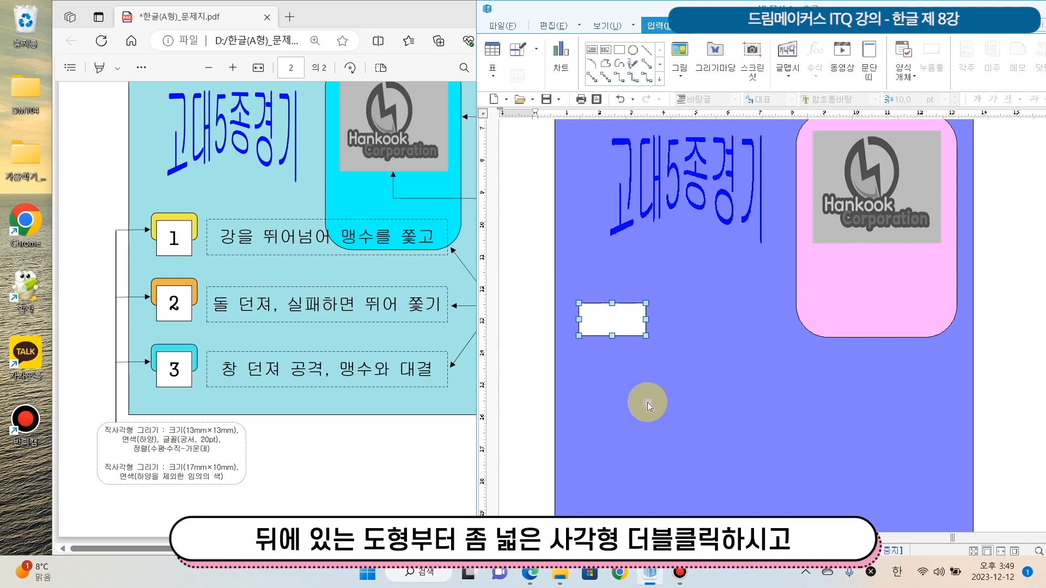
# Set the small rectangle's width to 17 mm and height to 10 mm, and lock its size
pyautogui.doubleClick(603, 320)
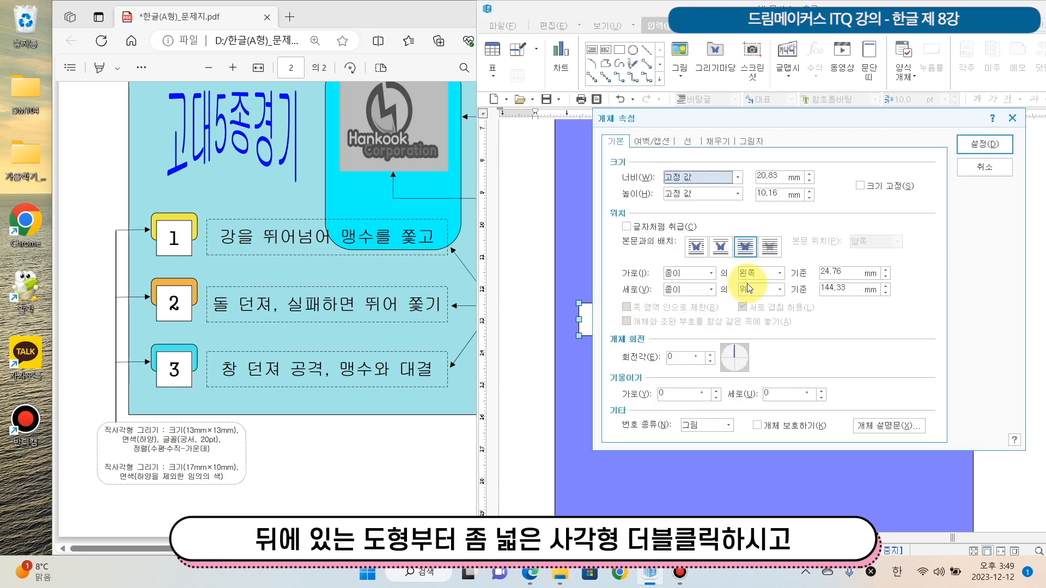
pyautogui.click(780, 178)
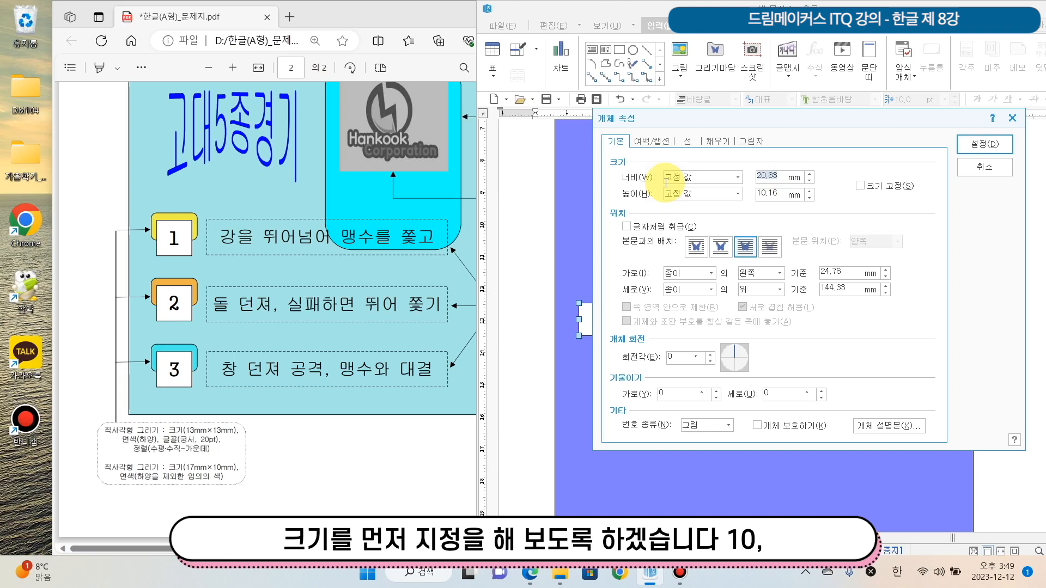
pyautogui.write('1')
pyautogui.press('Tab')
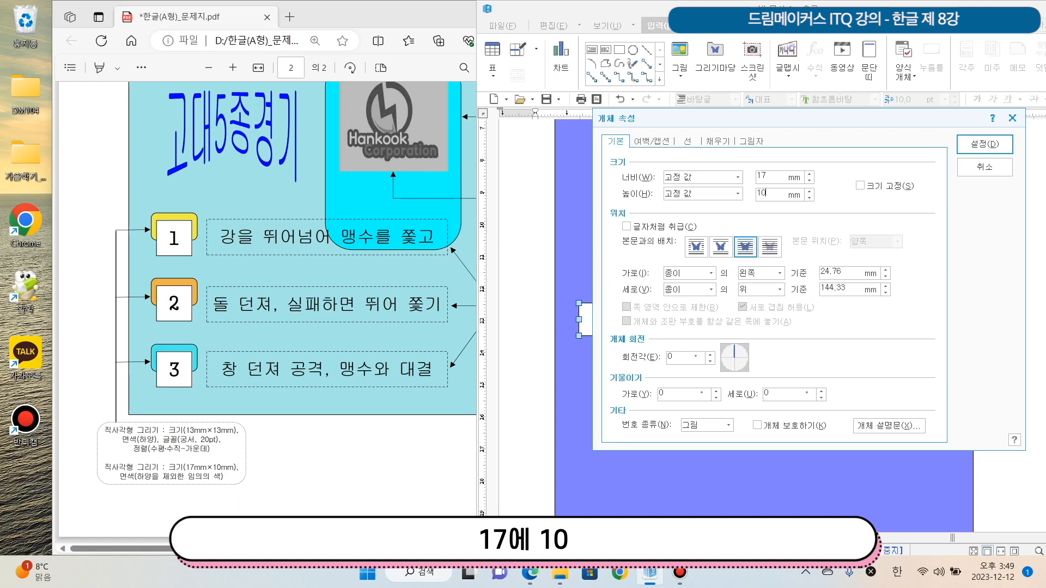
pyautogui.click(860, 185)
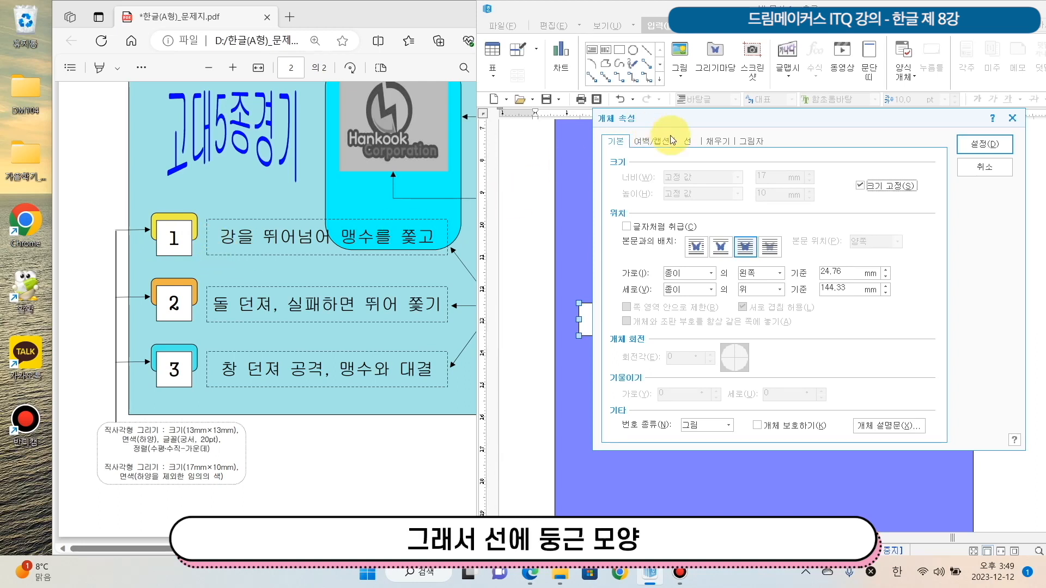
# Give the small rectangle rounded corners (둥근 모양) and a light orange fill
pyautogui.click(688, 143)
pyautogui.click(688, 293)
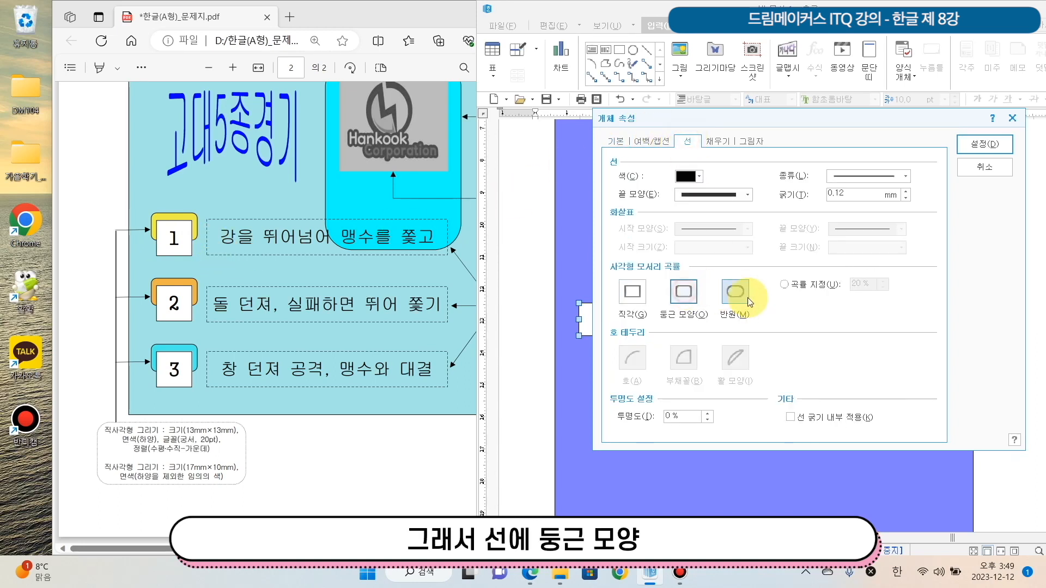
pyautogui.click(719, 143)
pyautogui.click(695, 209)
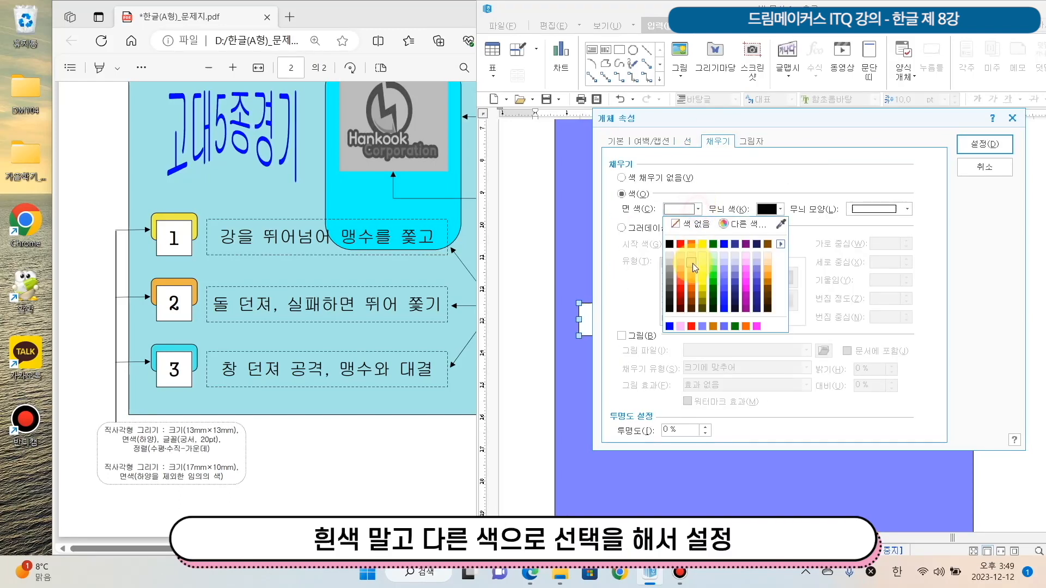
pyautogui.click(695, 264)
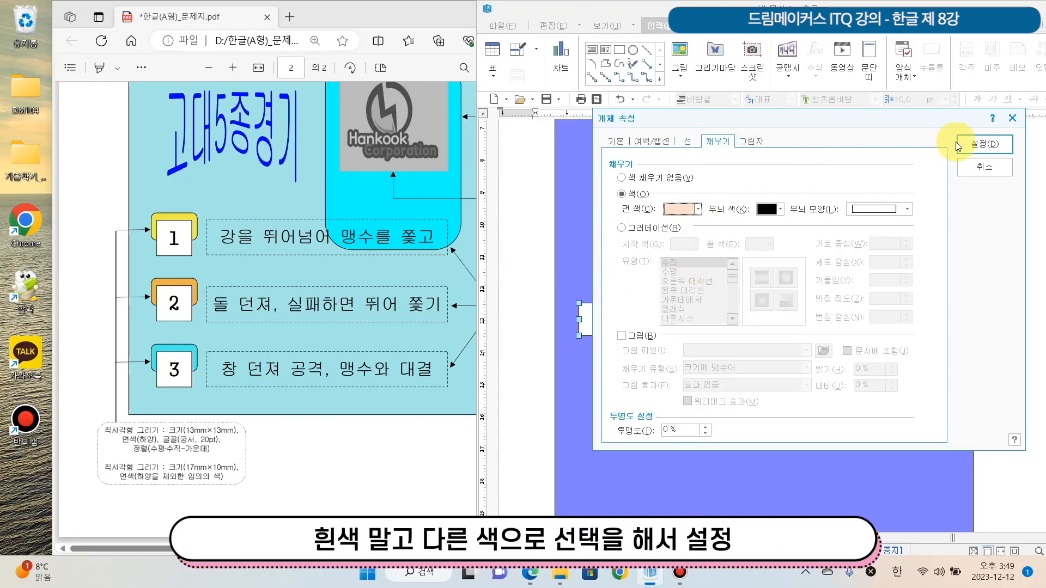
pyautogui.click(974, 146)
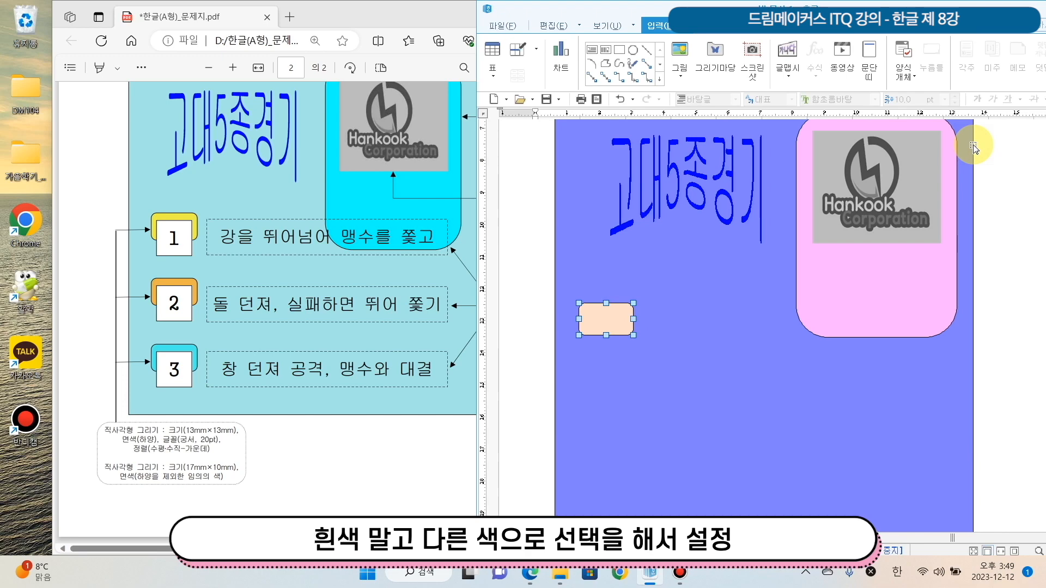
# Draw a rectangle overlapping the light orange rounded shape and set its width and height to 13 mm
pyautogui.click(620, 52)
pyautogui.moveTo(583, 310); pyautogui.dragTo(620, 358)
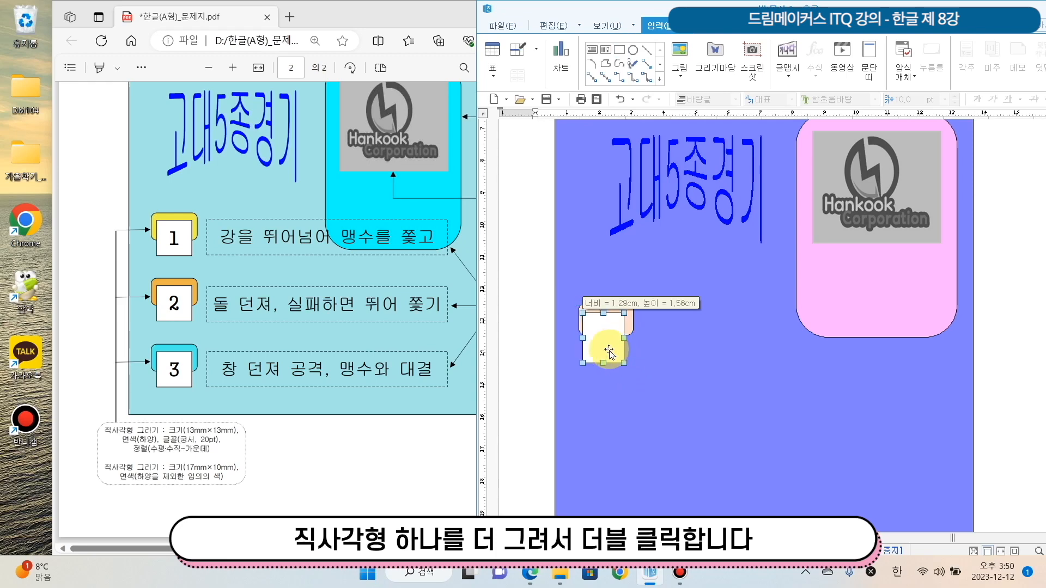
pyautogui.doubleClick(604, 344)
pyautogui.moveTo(649, 116); pyautogui.dragTo(769, 136)
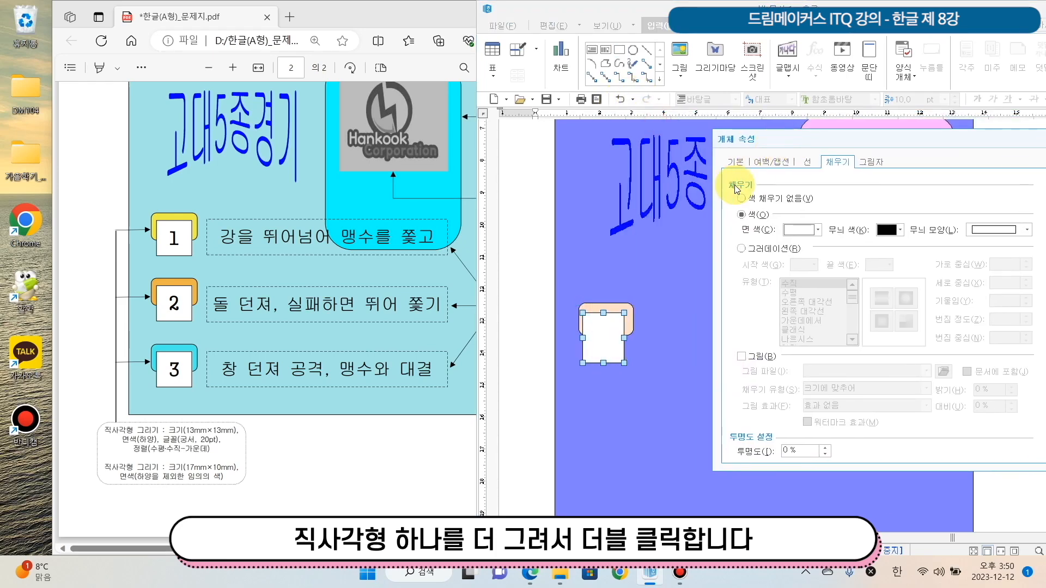
pyautogui.click(735, 161)
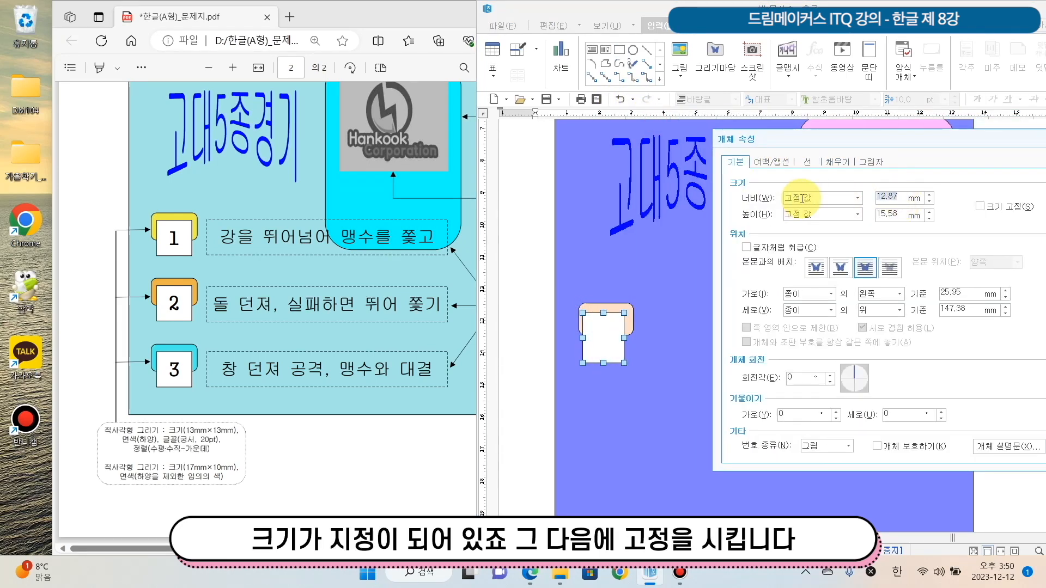
pyautogui.write('13')
pyautogui.press('Tab')
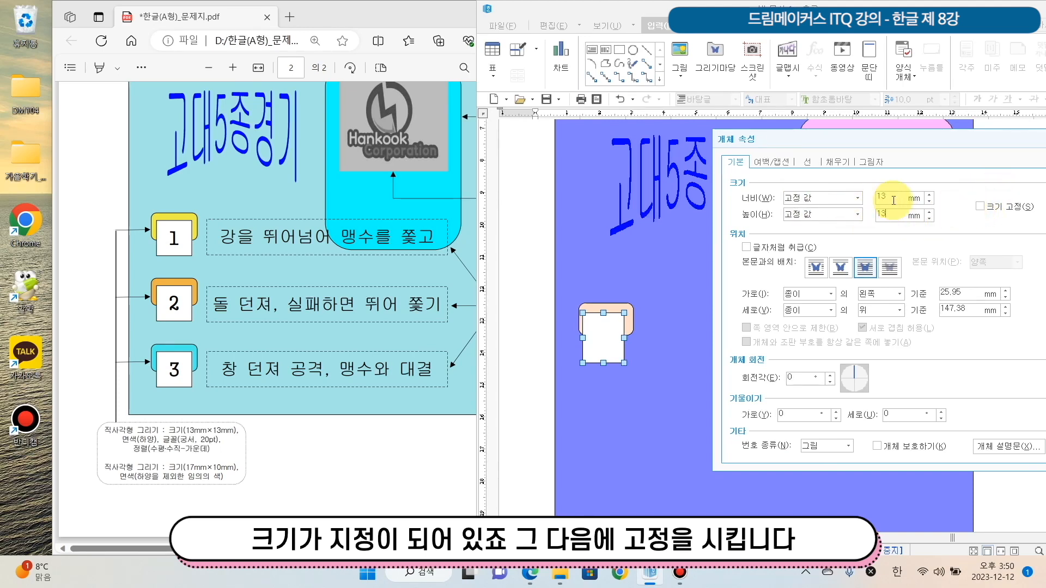
# Lock the white square's size and shift it slightly up and right over the light orange shape
pyautogui.moveTo(894, 147); pyautogui.dragTo(824, 175)
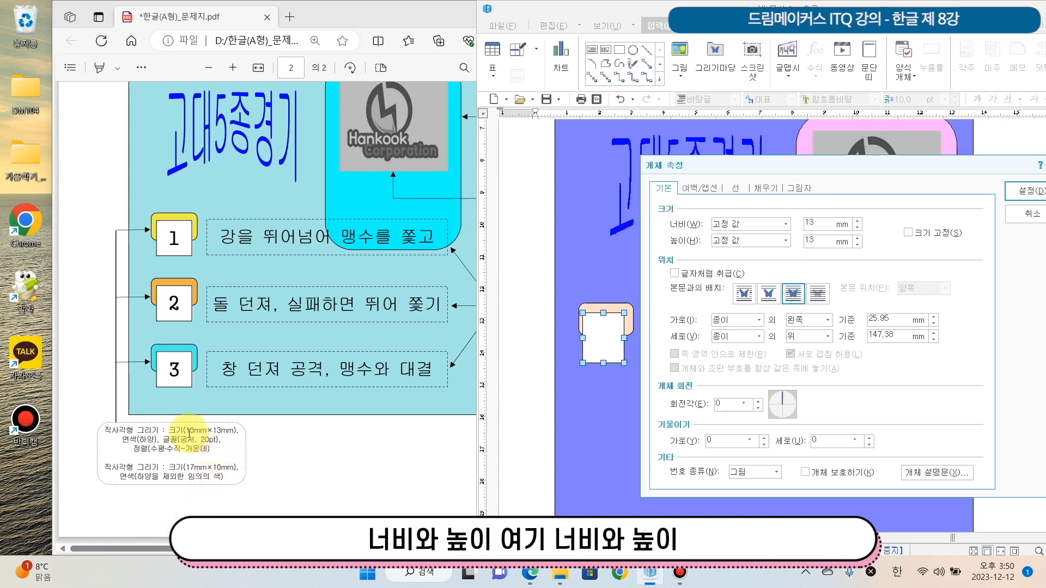
pyautogui.moveTo(186, 430); pyautogui.dragTo(236, 431)
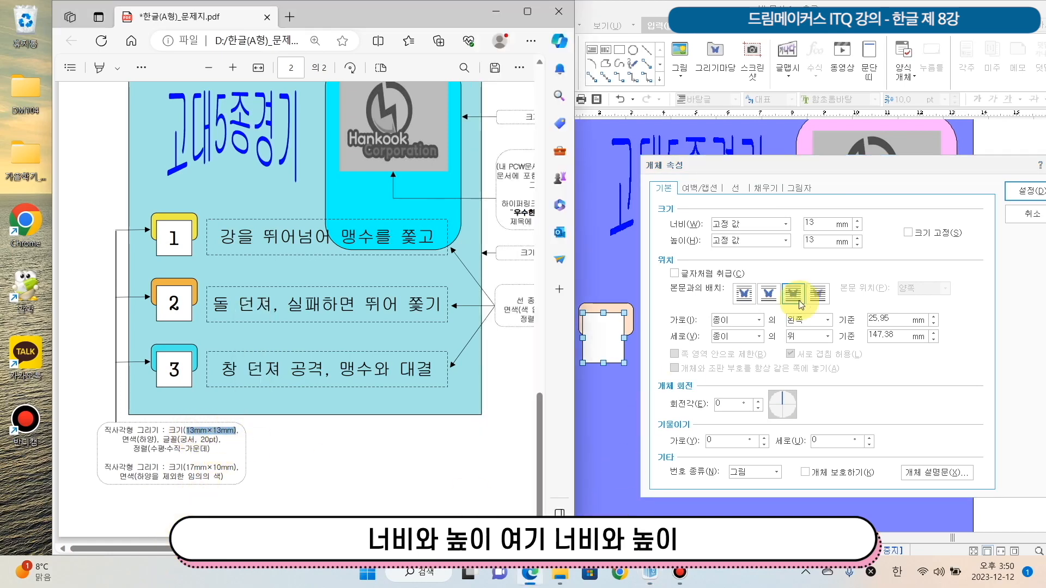
pyautogui.click(907, 232)
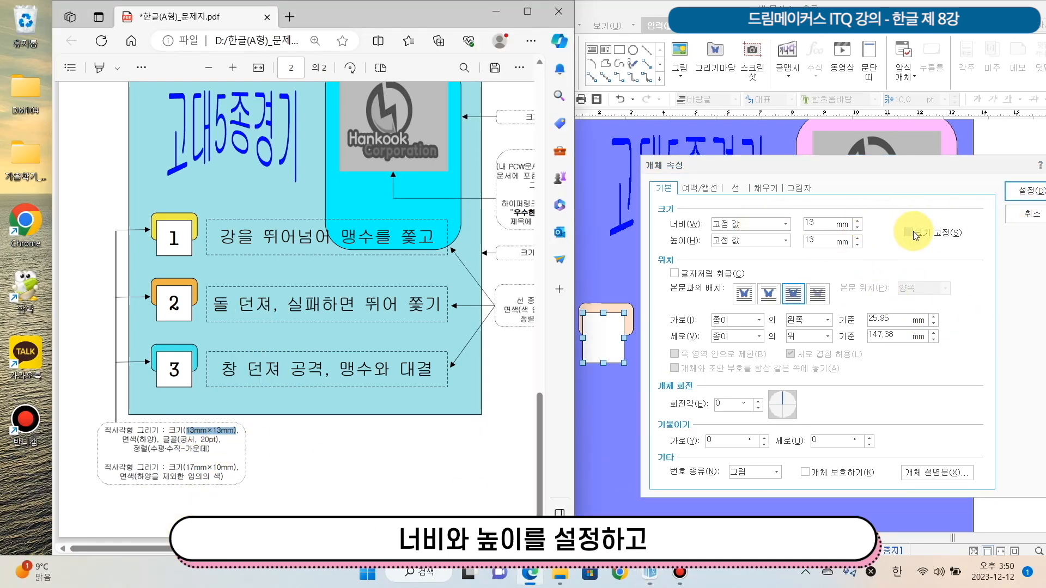
pyautogui.click(1035, 194)
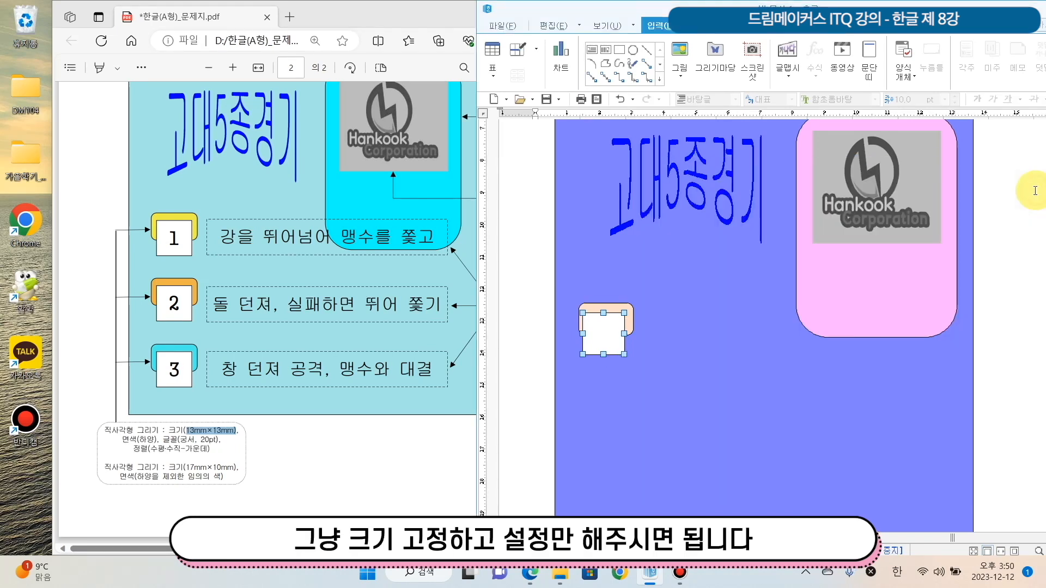
pyautogui.moveTo(603, 329); pyautogui.dragTo(614, 327)
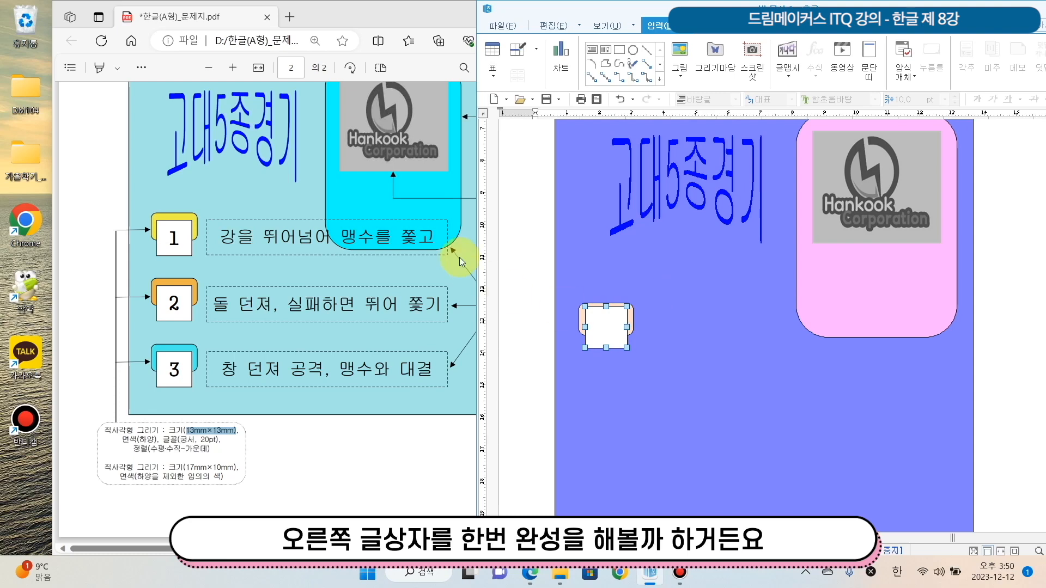
# Draw a text box about 87 mm wide and 16 mm high beside the white square, extending over the pink rounded shape
pyautogui.click(374, 16)
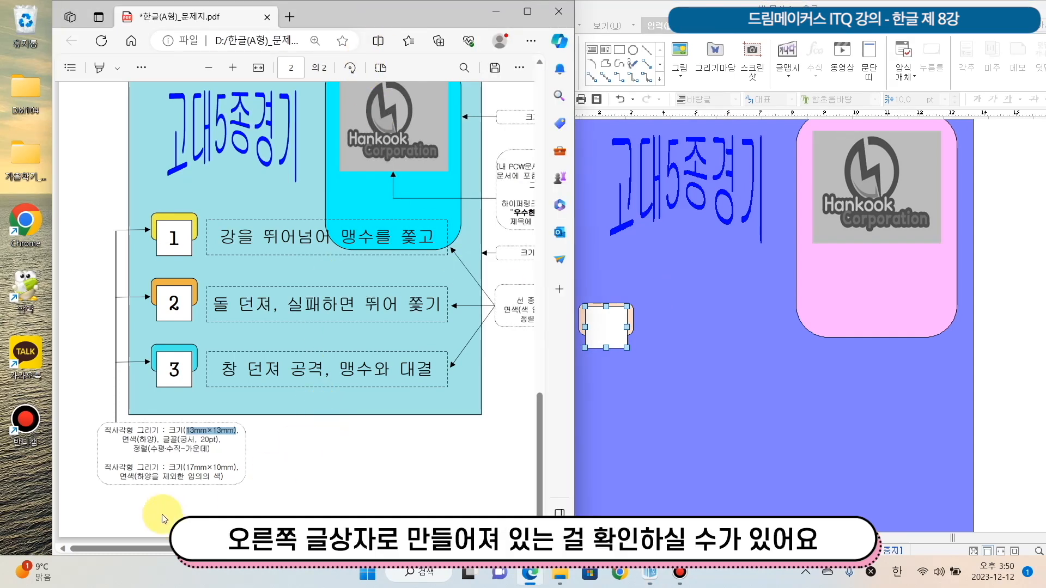
pyautogui.moveTo(209, 549); pyautogui.dragTo(163, 536)
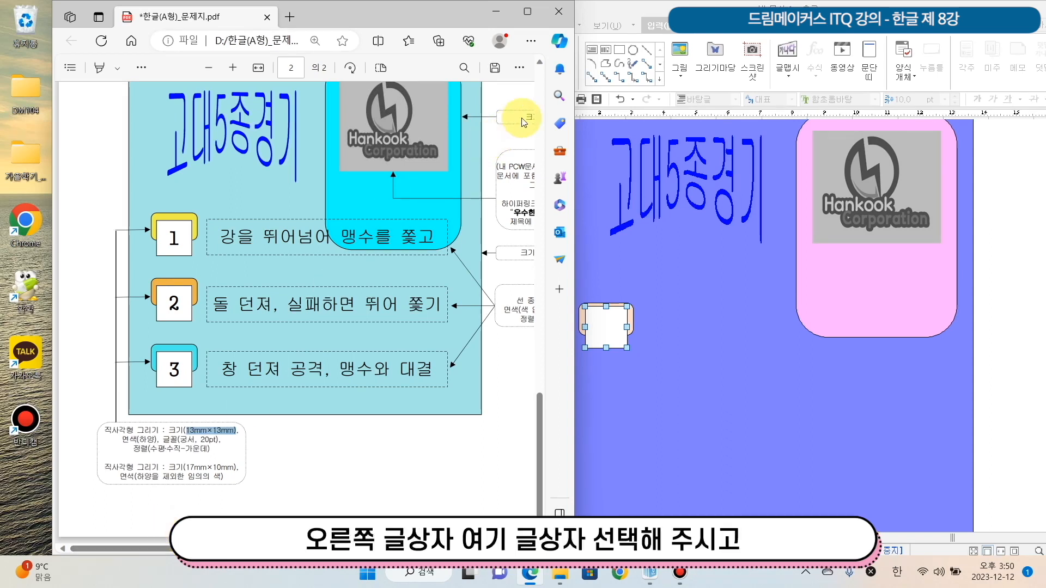
pyautogui.click(627, 14)
pyautogui.click(592, 49)
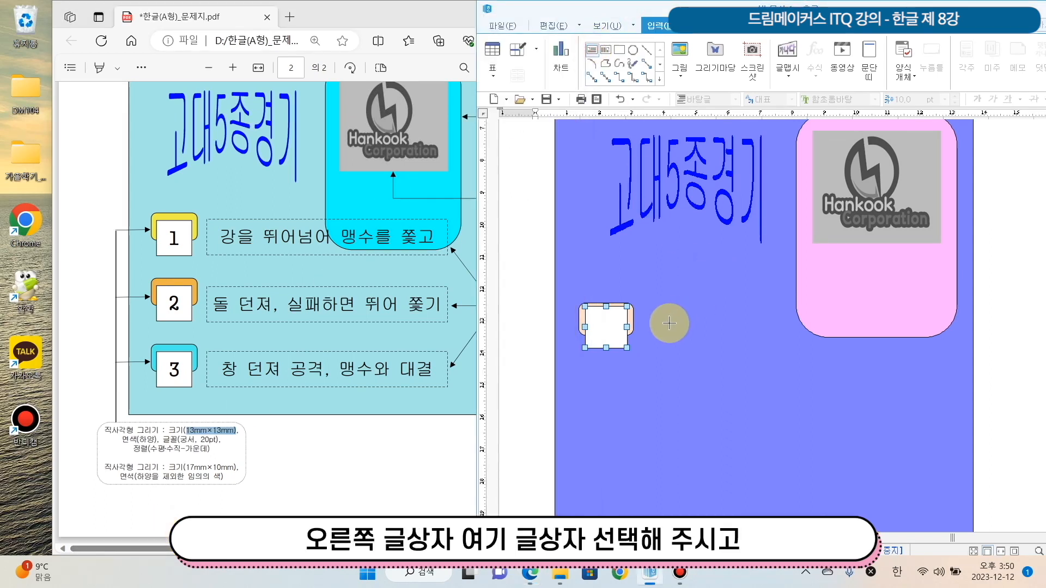
pyautogui.moveTo(648, 303); pyautogui.dragTo(927, 356)
pyautogui.moveTo(897, 304); pyautogui.dragTo(898, 297)
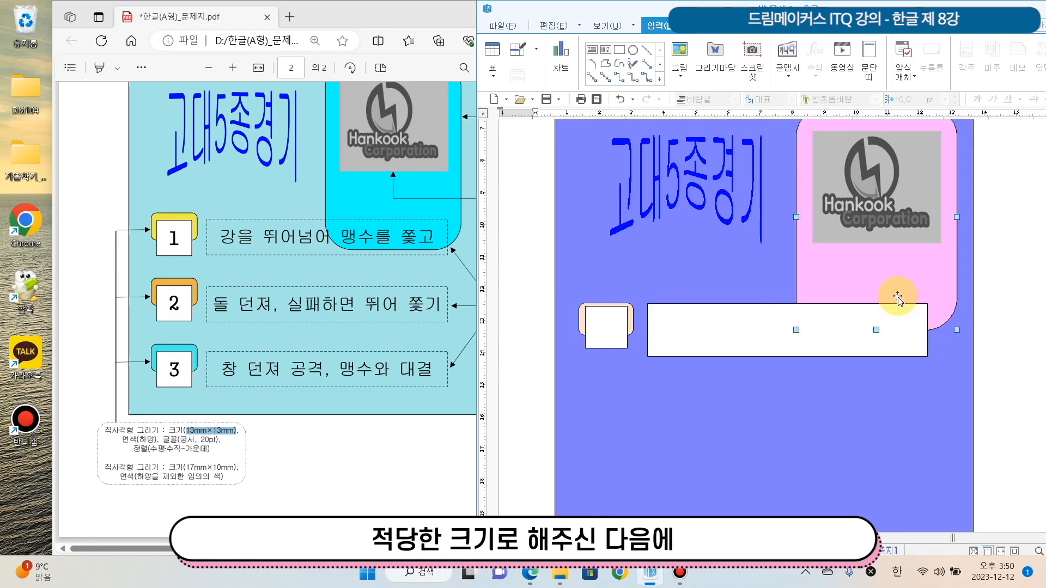
# Check the text box requirements in the question sheet and give the text box a dashed outline
pyautogui.doubleClick(703, 305)
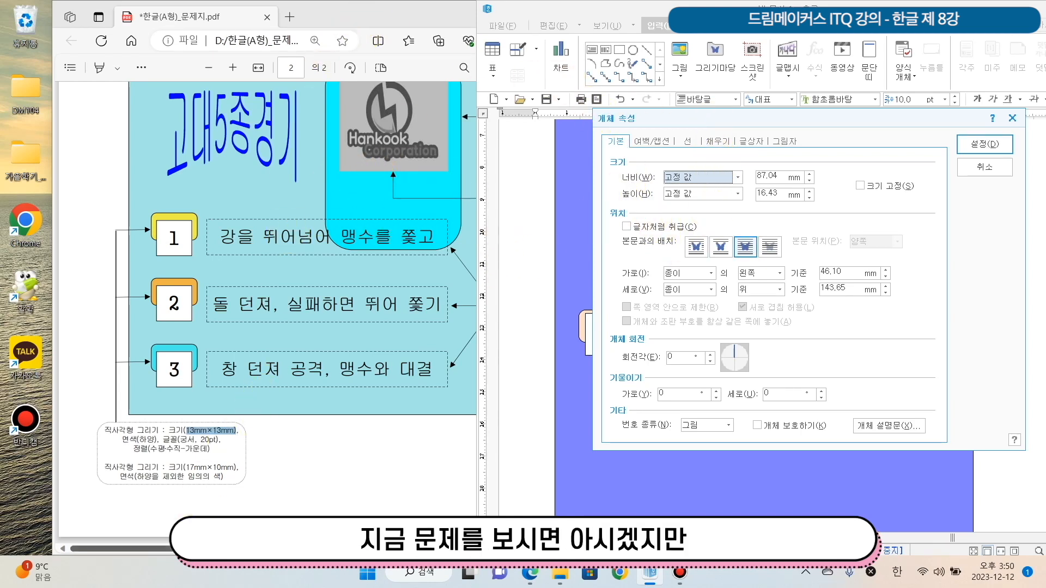
pyautogui.moveTo(220, 549); pyautogui.dragTo(271, 549)
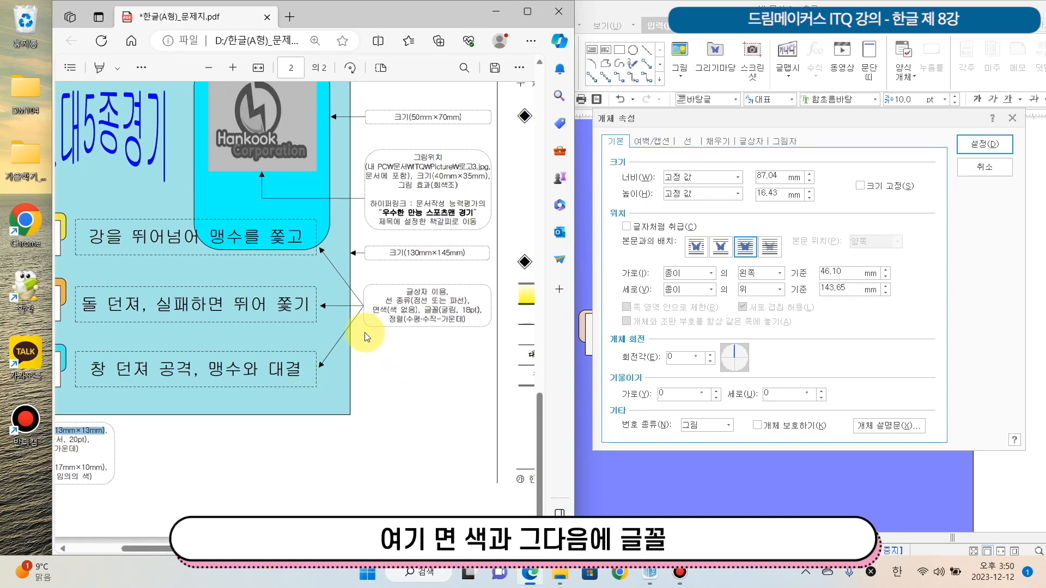
pyautogui.moveTo(374, 311)
pyautogui.mouseDown()
pyautogui.moveTo(480, 317)
pyautogui.moveTo(479, 342)
pyautogui.mouseUp()
pyautogui.click(400, 316)
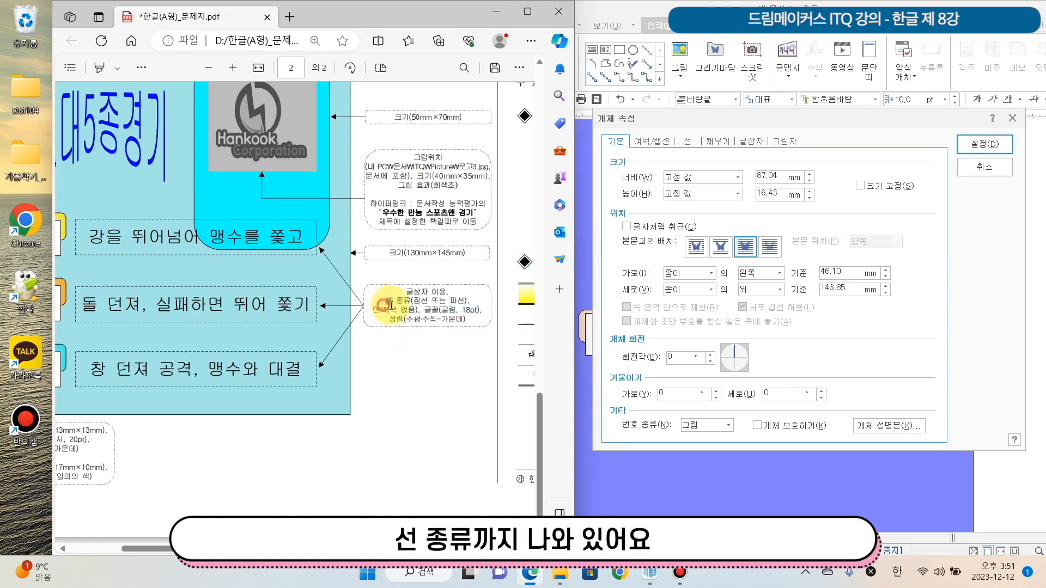
pyautogui.moveTo(382, 301)
pyautogui.mouseDown()
pyautogui.moveTo(475, 319)
pyautogui.moveTo(462, 334)
pyautogui.moveTo(484, 331)
pyautogui.mouseUp()
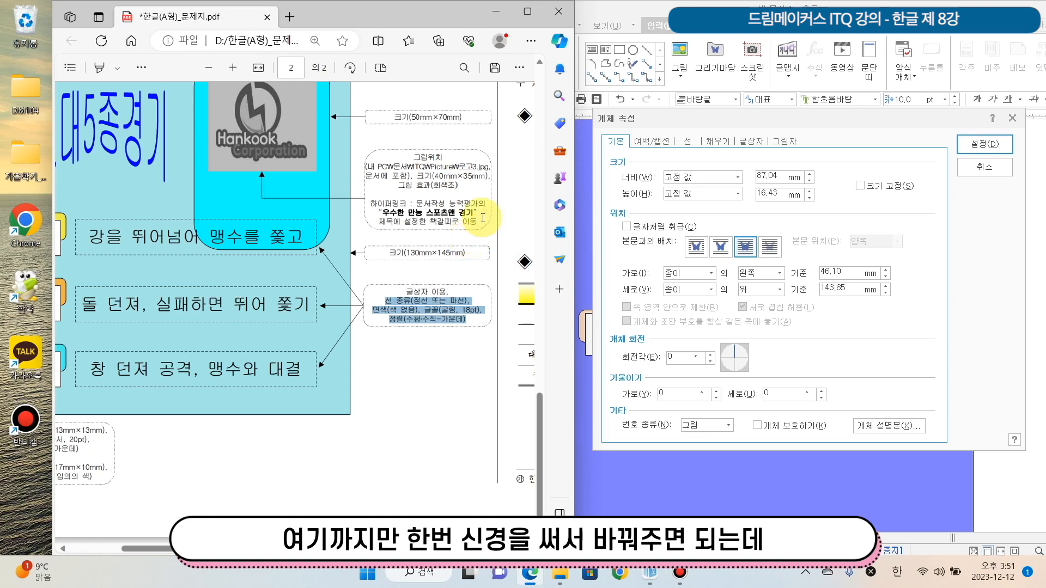
pyautogui.click(689, 144)
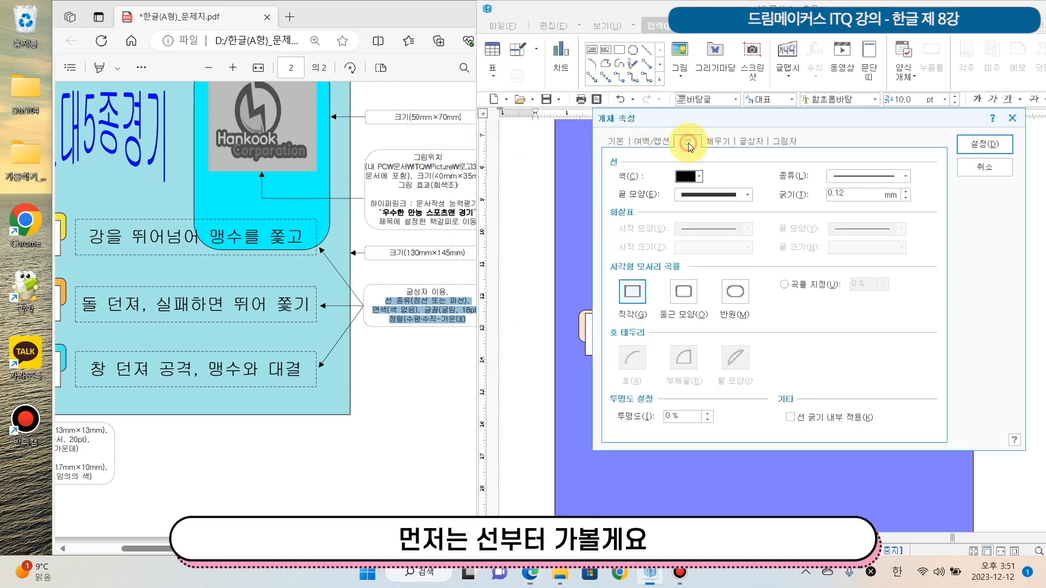
pyautogui.click(898, 176)
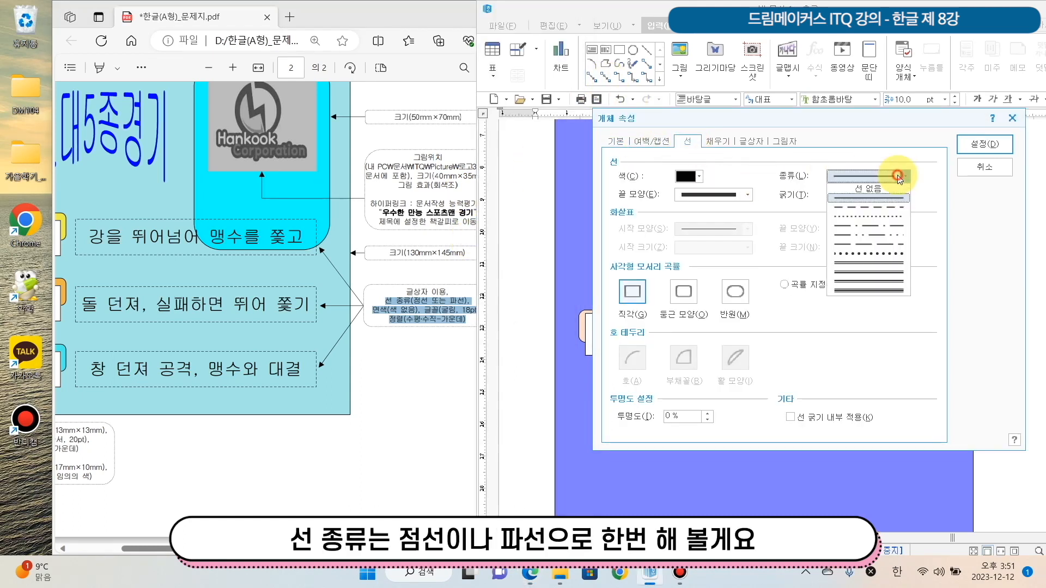
pyautogui.click(884, 207)
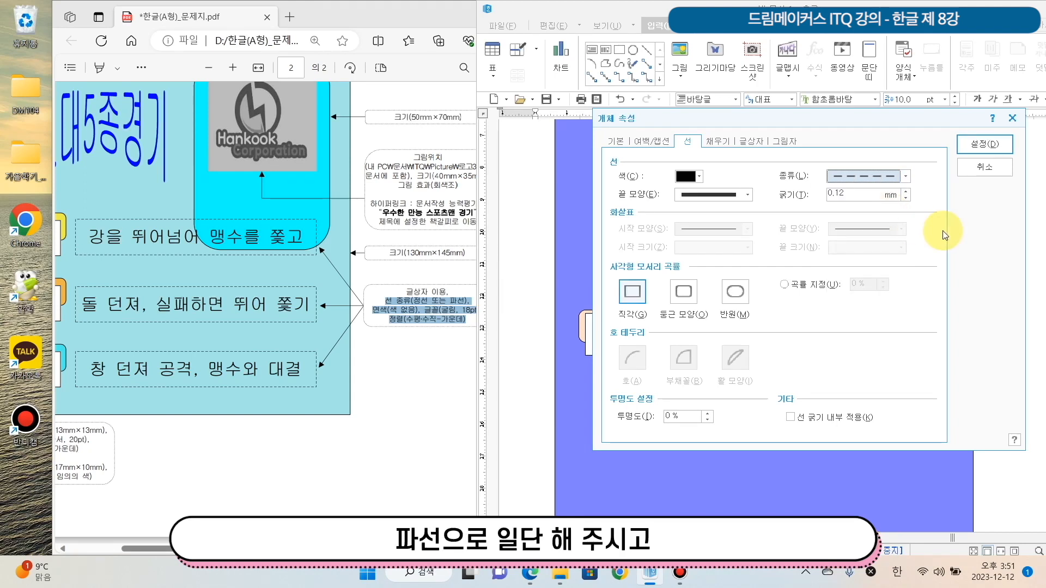
# Set the text box's fill colour to 색 없음, check its vertical alignment and apply the properties
pyautogui.click(718, 142)
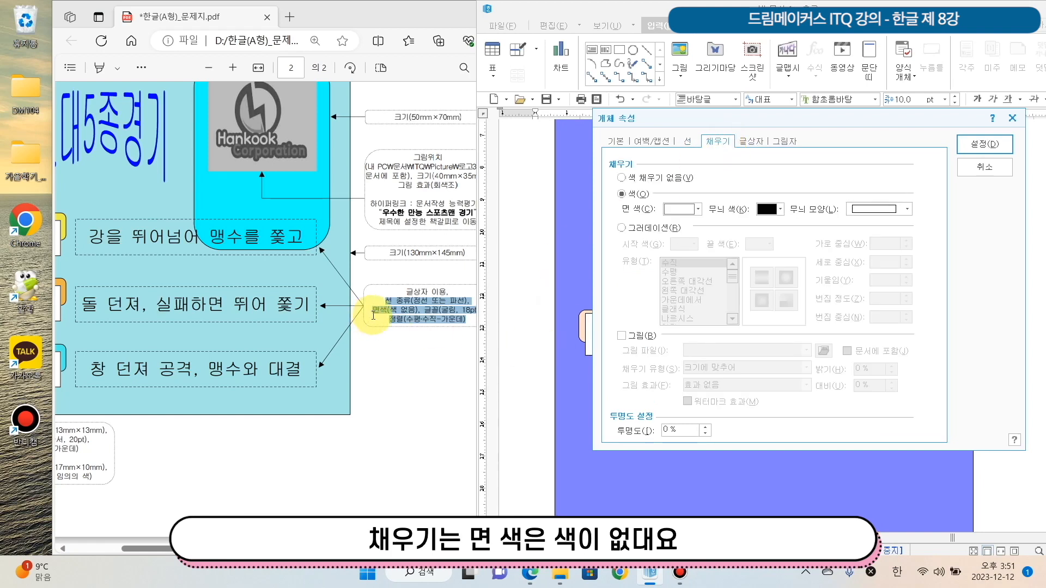
pyautogui.click(682, 208)
pyautogui.click(674, 228)
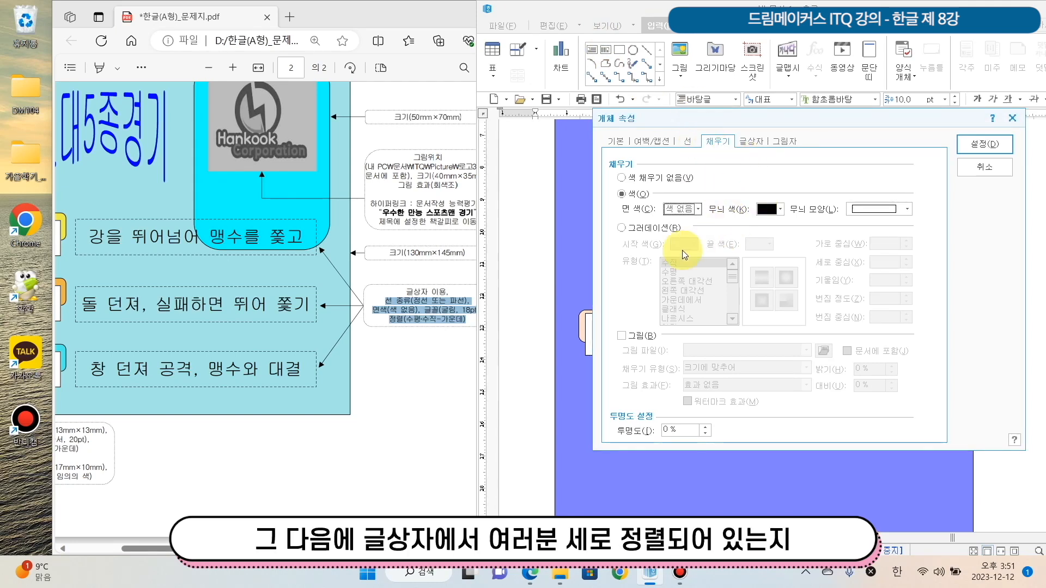
pyautogui.click(752, 139)
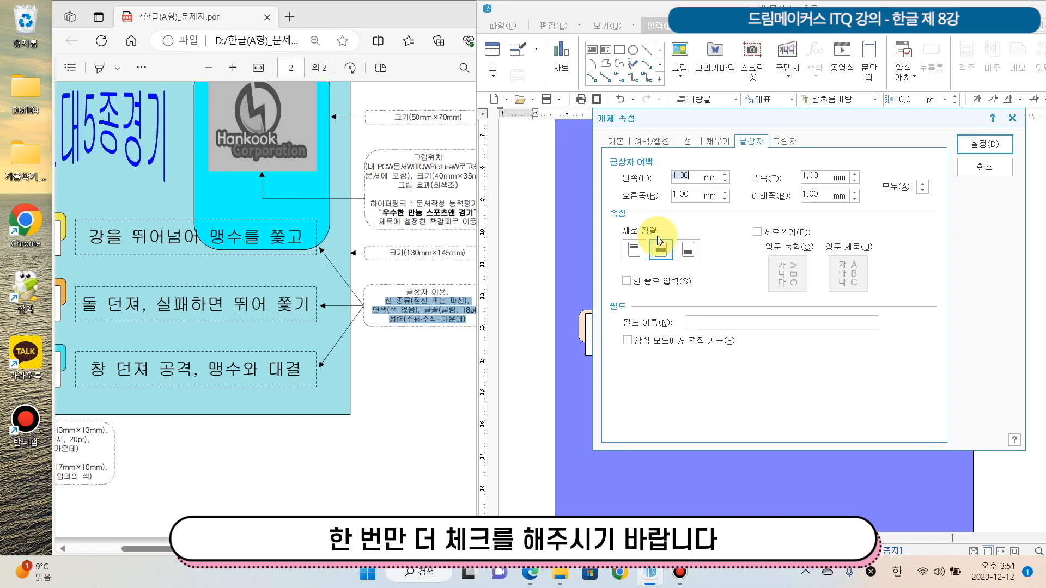
pyautogui.click(985, 143)
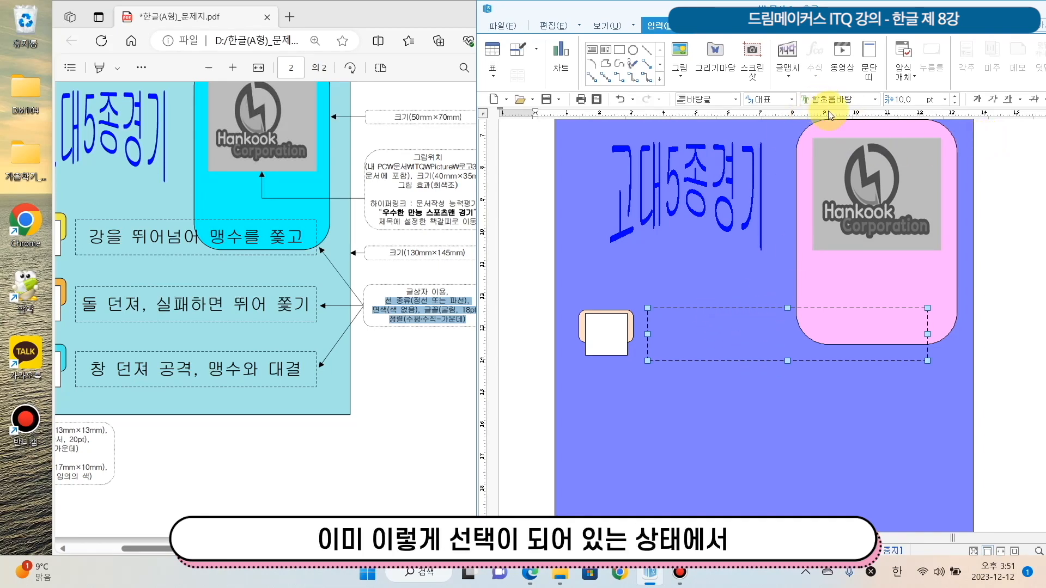
# Set the text box's font to 굴림 at 18 pt
pyautogui.click(876, 100)
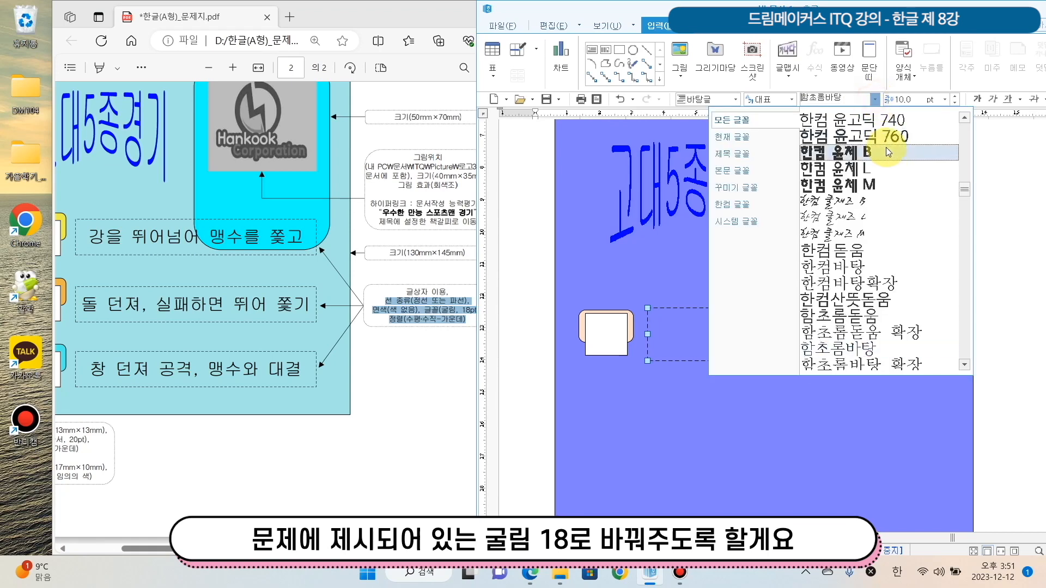
pyautogui.moveTo(969, 196); pyautogui.dragTo(965, 109)
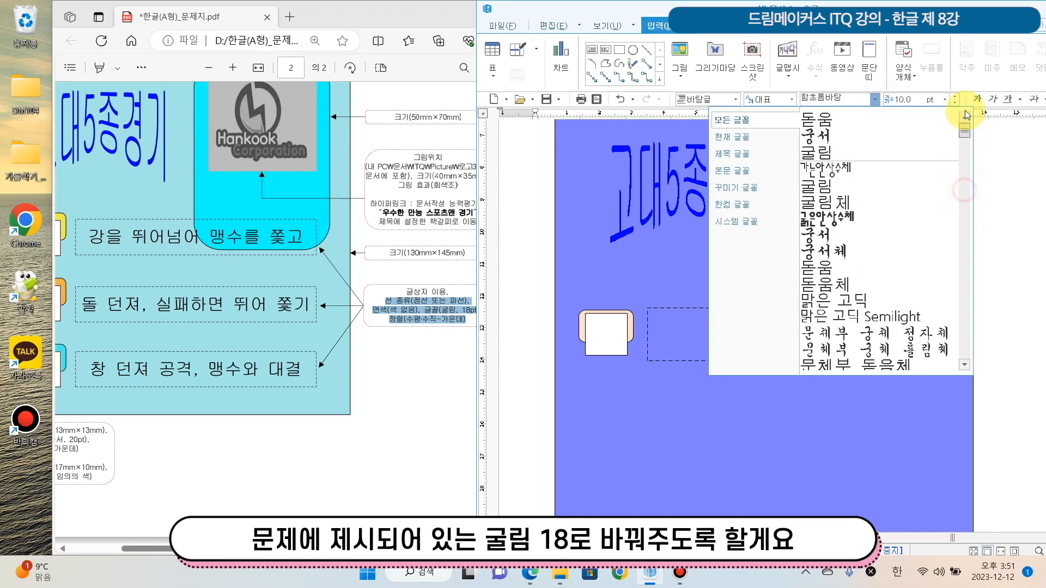
pyautogui.click(899, 155)
pyautogui.click(947, 102)
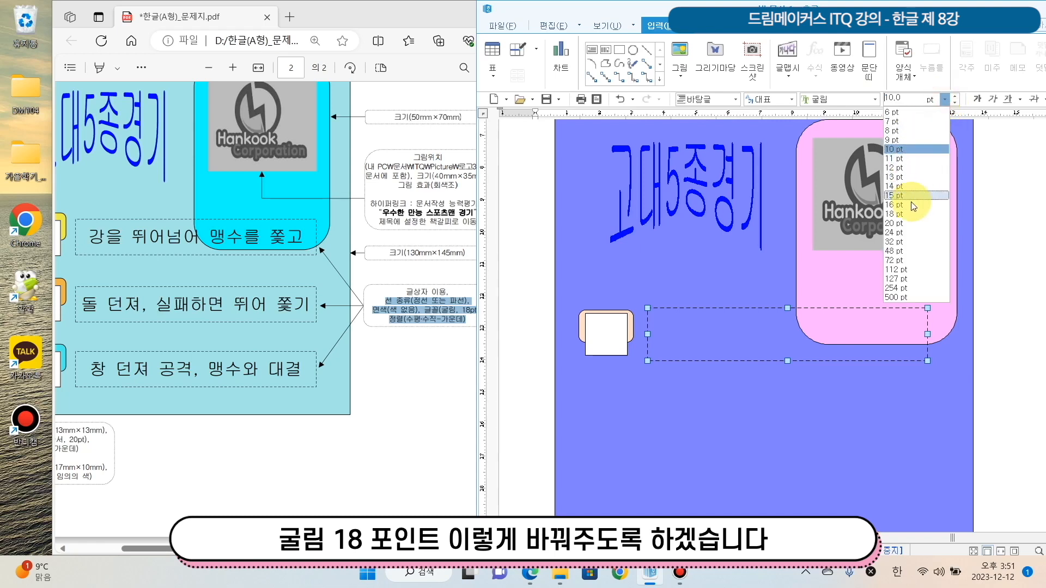
pyautogui.click(916, 222)
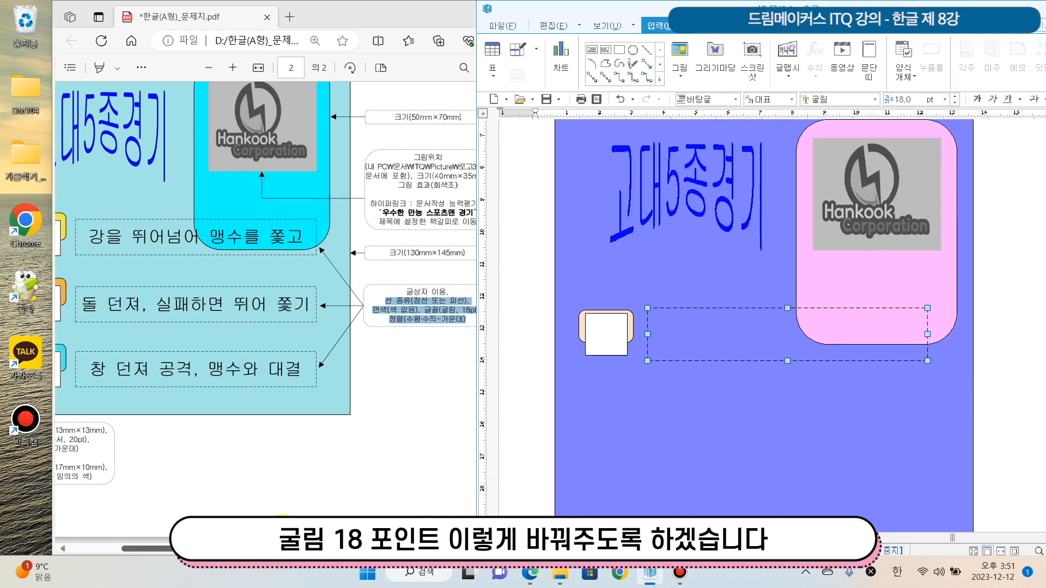
# Apply centre alignment (가운데 정렬) to the dashed text box
pyautogui.moveTo(863, 538); pyautogui.dragTo(889, 546)
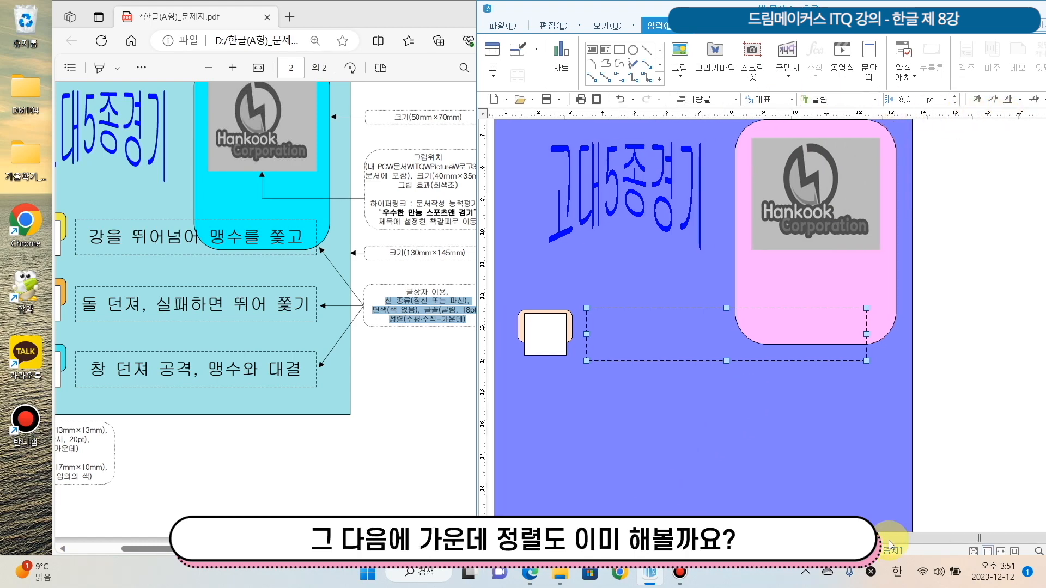
pyautogui.doubleClick(844, 4)
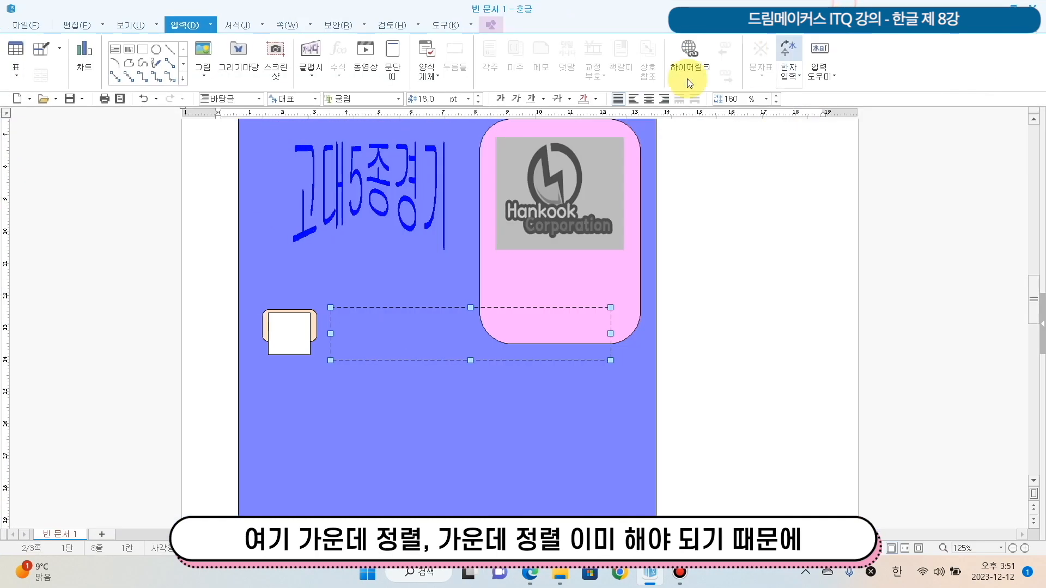
pyautogui.click(652, 101)
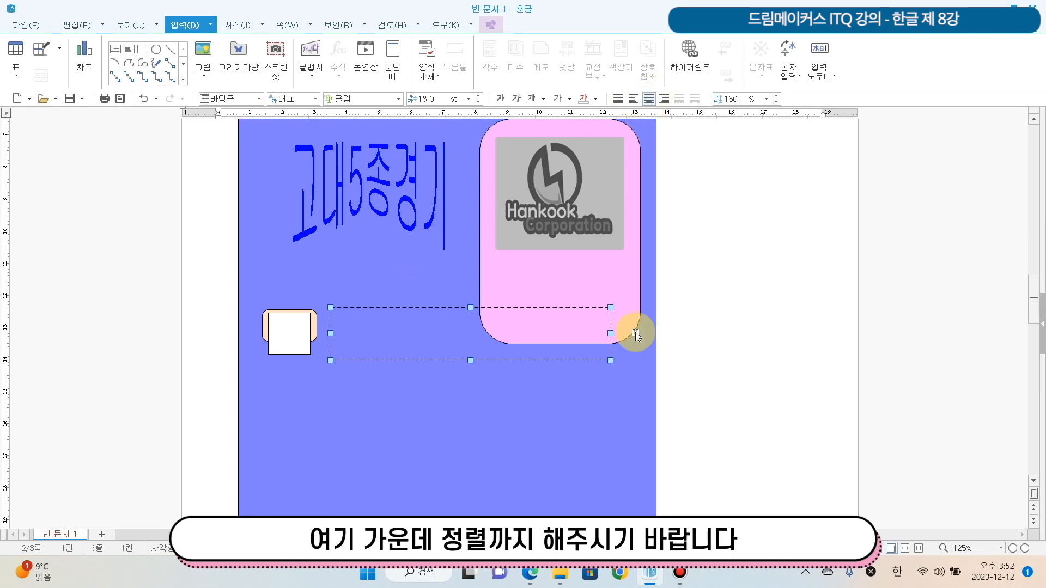
pyautogui.click(768, 340)
pyautogui.click(616, 324)
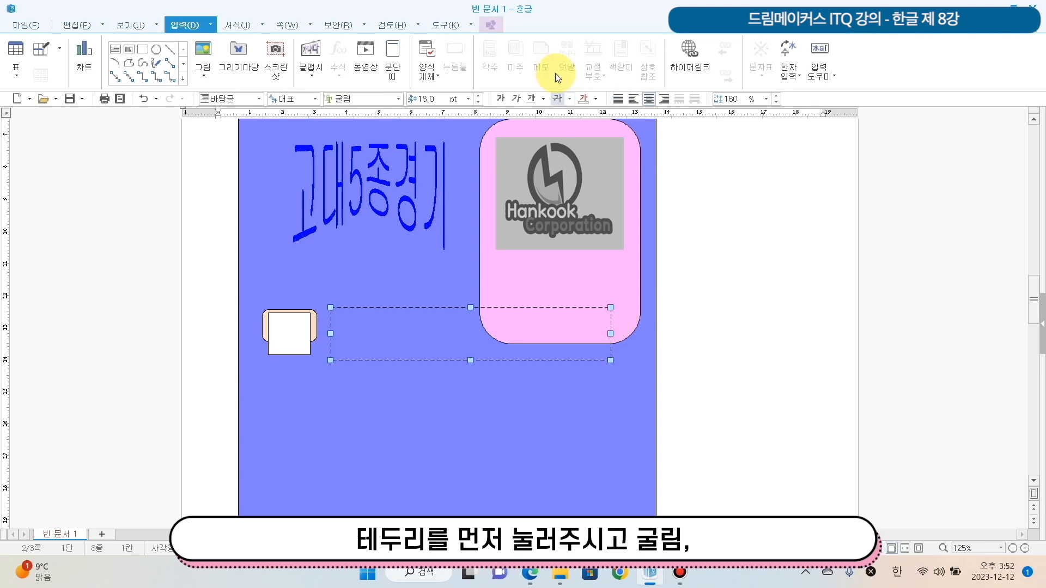
pyautogui.click(363, 100)
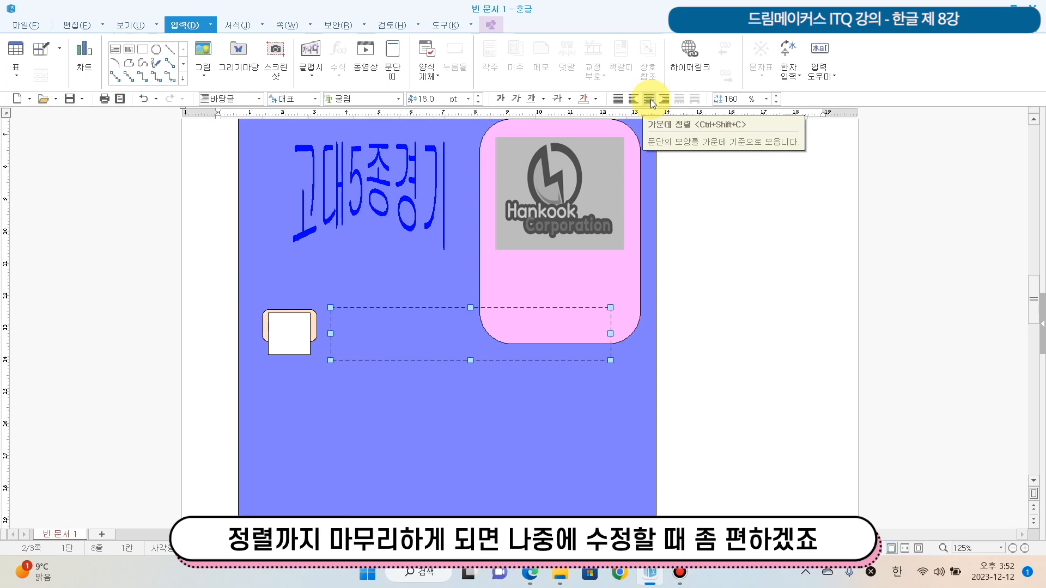
pyautogui.doubleClick(573, 9)
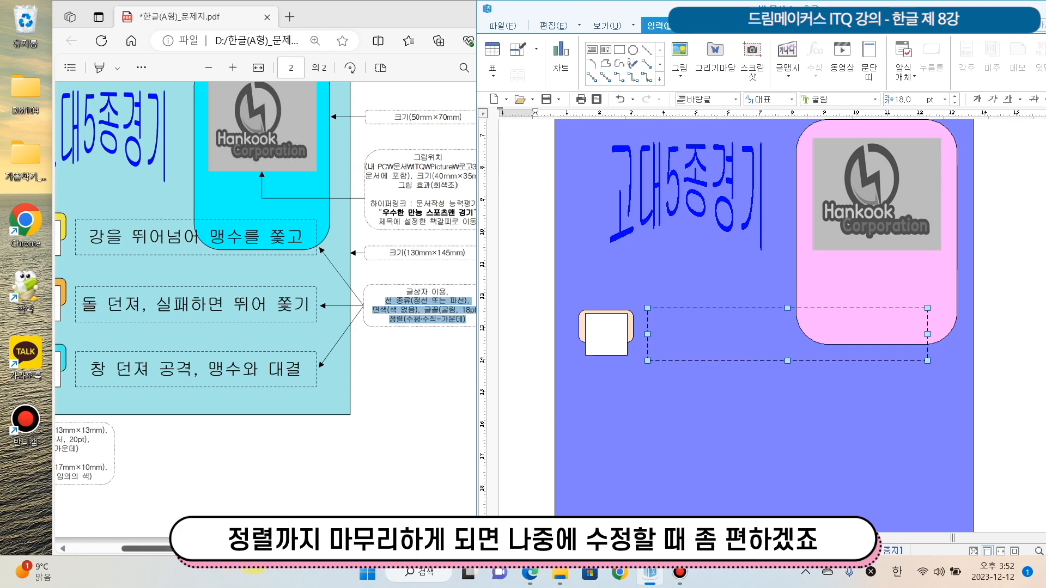
# Move the white square slightly lower over the light orange shape, following the question sheet's layout
pyautogui.moveTo(251, 549); pyautogui.dragTo(188, 549)
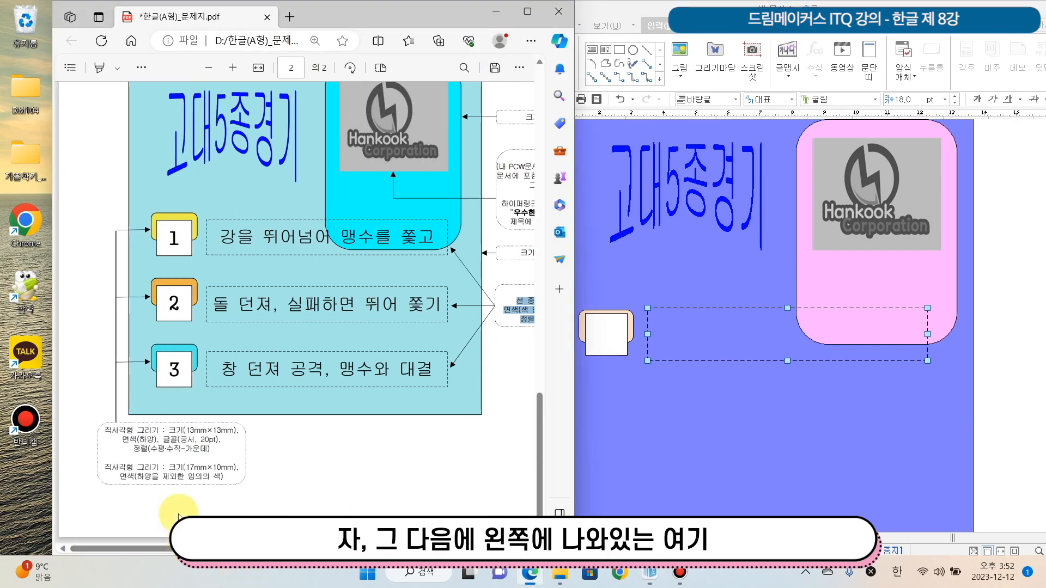
pyautogui.click(596, 347)
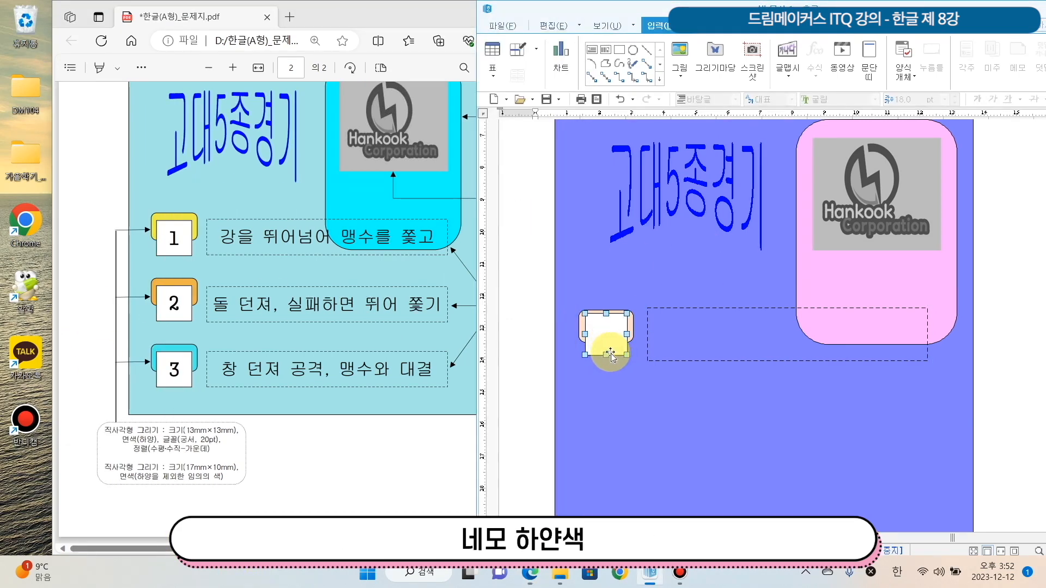
pyautogui.moveTo(609, 343); pyautogui.dragTo(610, 349)
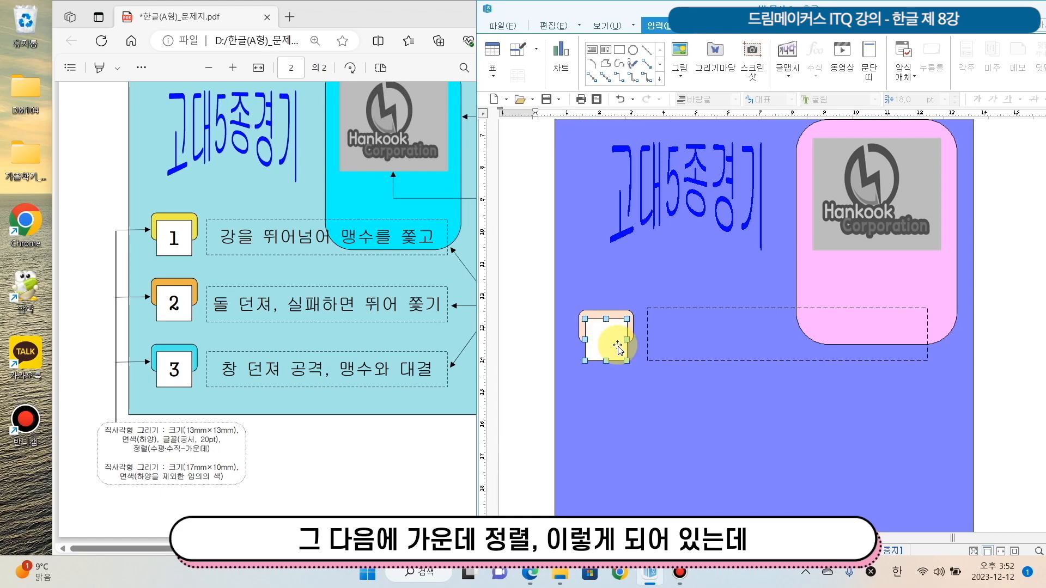
# Select the white square and bring up its object commands
pyautogui.click(561, 320)
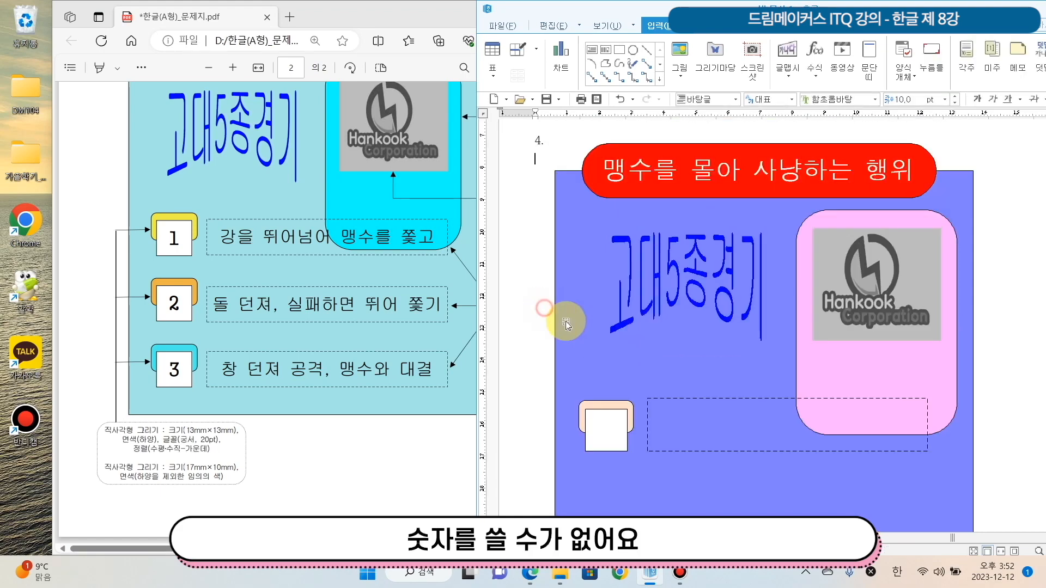
pyautogui.click(612, 428)
pyautogui.rightClick(602, 275)
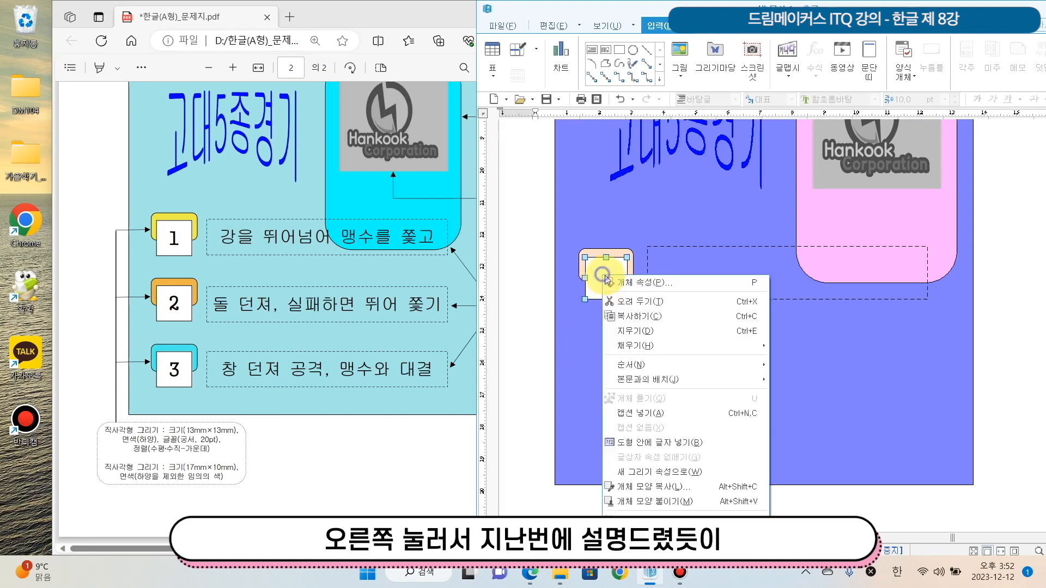
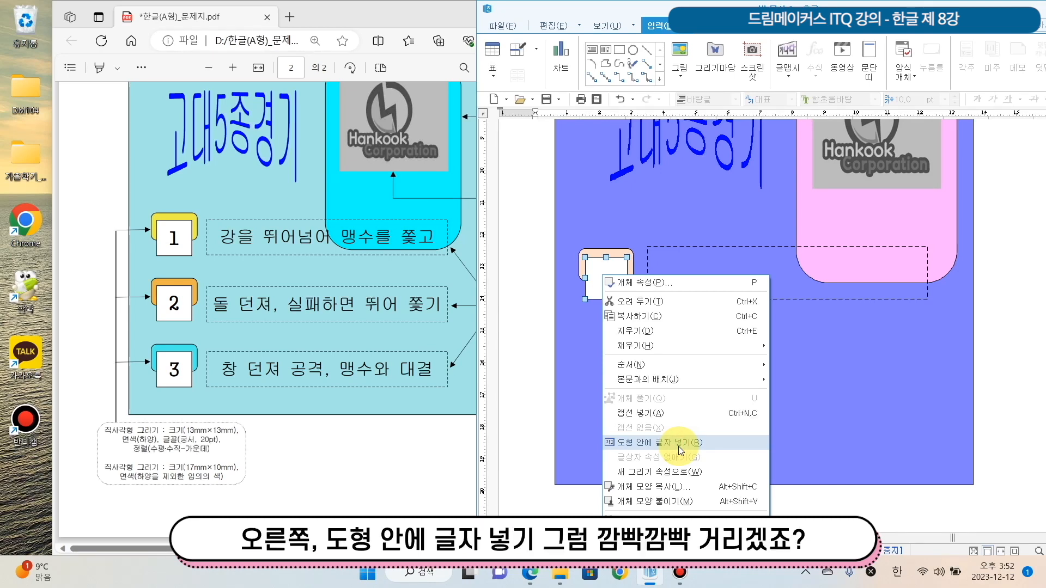
# Enable text inside the white square (도형 안에 글자 넣기) and enter the number 1
pyautogui.click(678, 443)
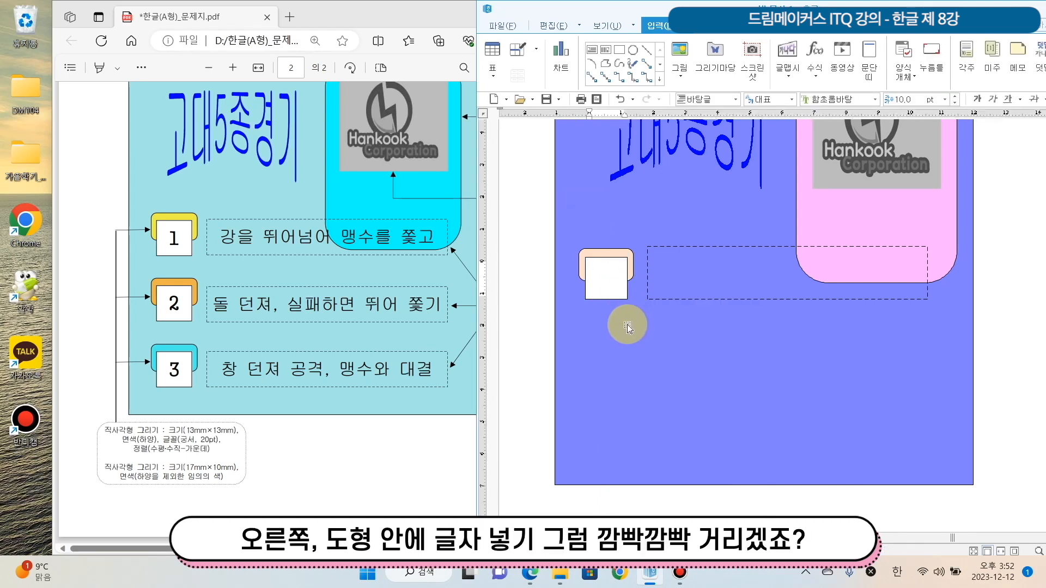
pyautogui.write('1')
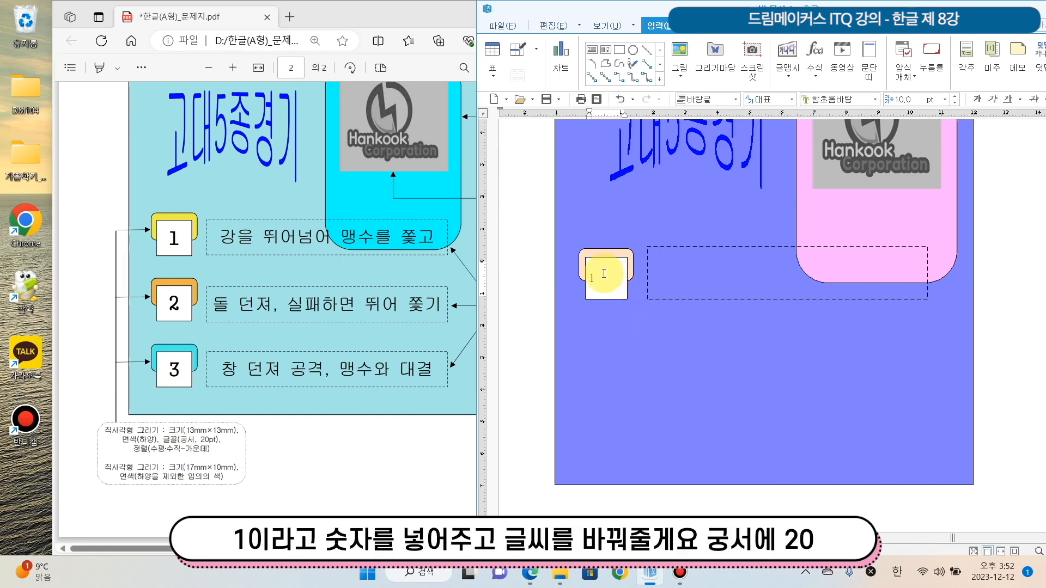
# Format the number 1 in the white square with the 궁서 font at 20 pt and centre alignment
pyautogui.moveTo(604, 274); pyautogui.dragTo(576, 267)
pyautogui.click(874, 99)
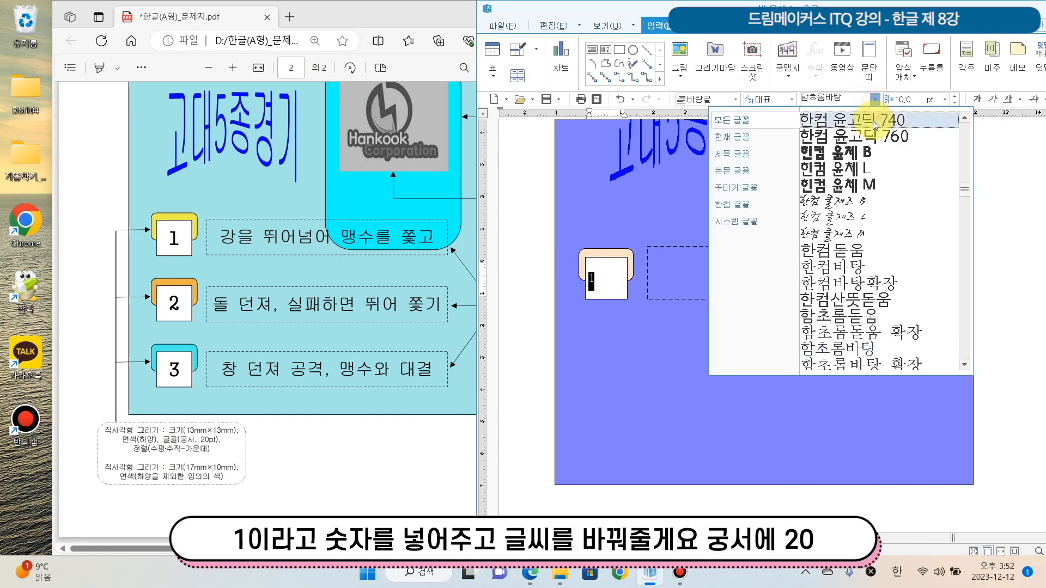
pyautogui.moveTo(969, 193); pyautogui.dragTo(955, 112)
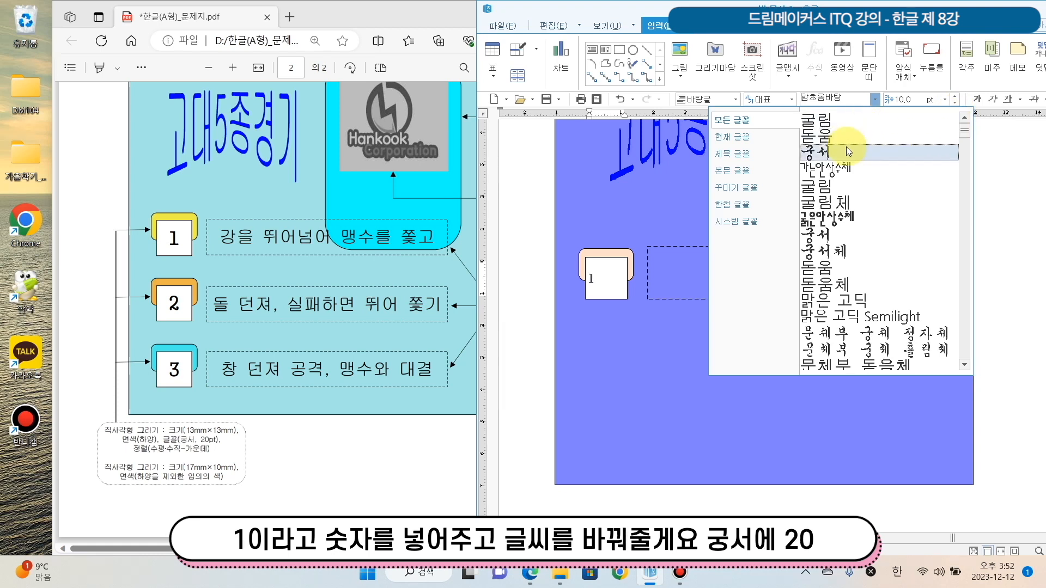
pyautogui.click(845, 146)
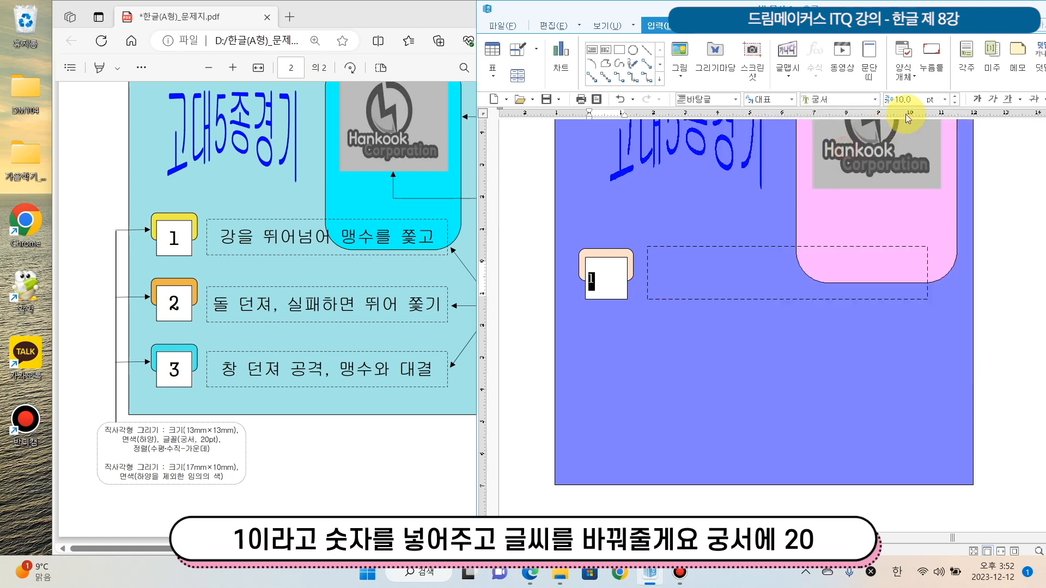
pyautogui.click(953, 108)
pyautogui.click(923, 184)
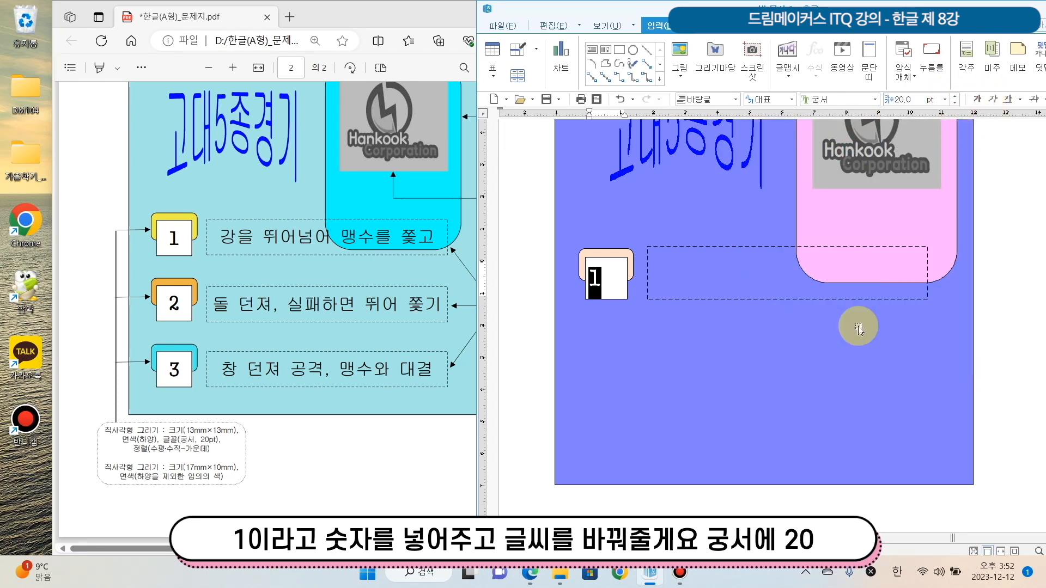
pyautogui.doubleClick(850, 10)
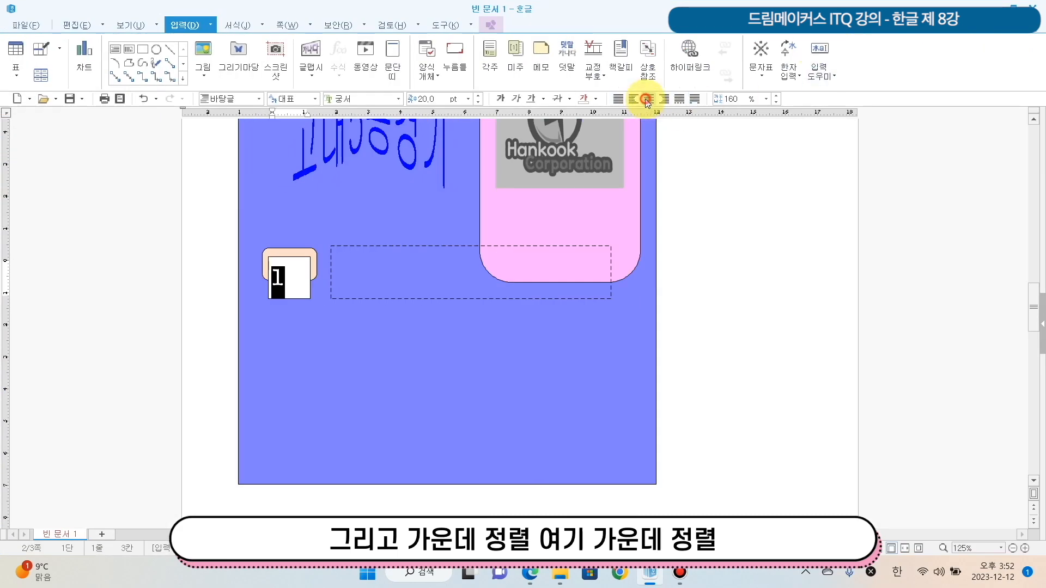
pyautogui.click(647, 100)
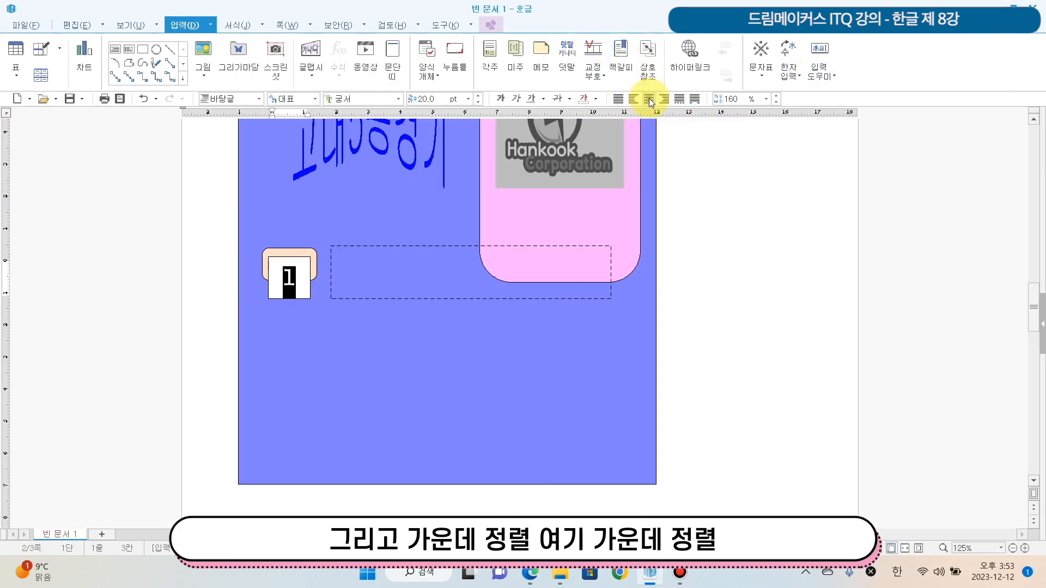
# Copy the white square, the rounded shape behind it and the dashed text box straight down twice, making three evenly stacked rows
pyautogui.click(292, 254)
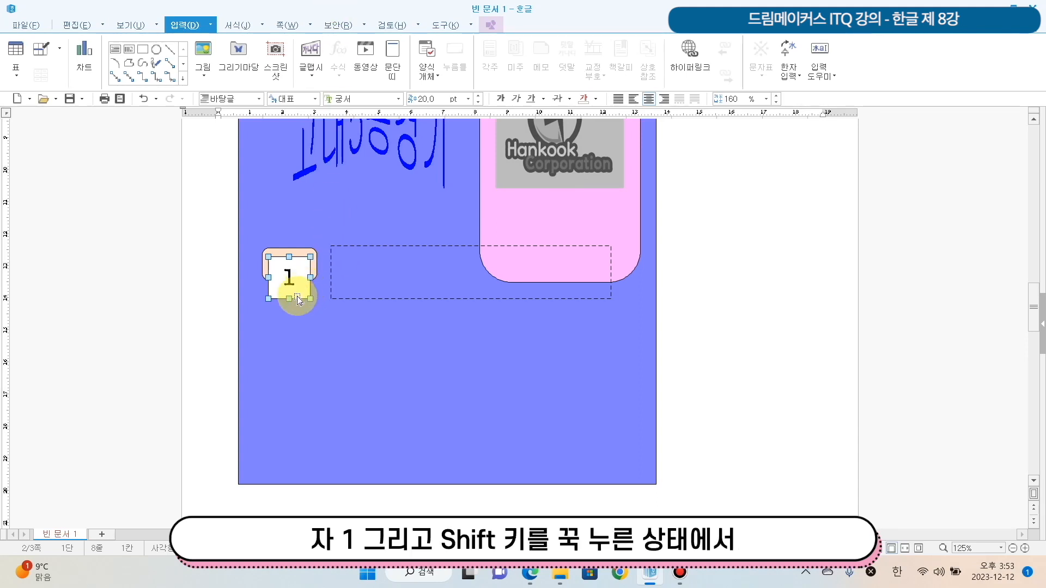
pyautogui.keyDown('shift'); pyautogui.click(303, 255); pyautogui.keyUp('shift')
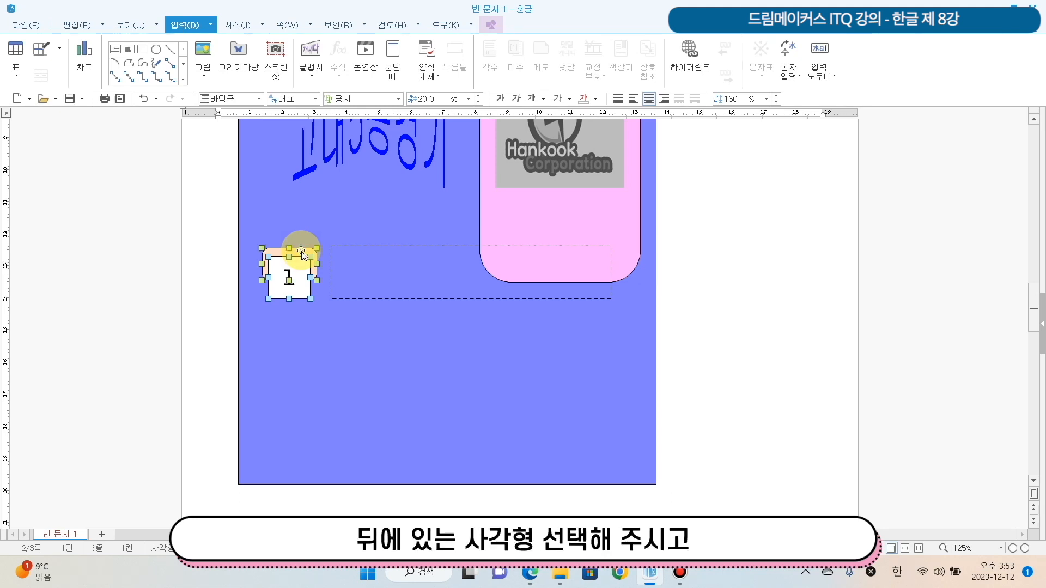
pyautogui.keyDown('shift'); pyautogui.click(382, 247); pyautogui.keyUp('shift')
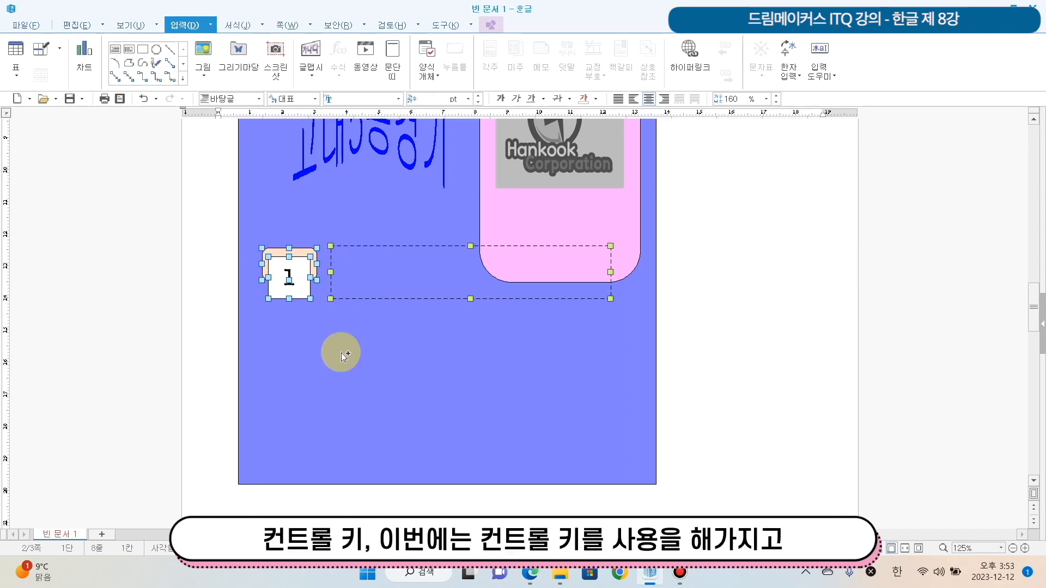
pyautogui.moveTo(382, 264); pyautogui.dragTo(381, 404)
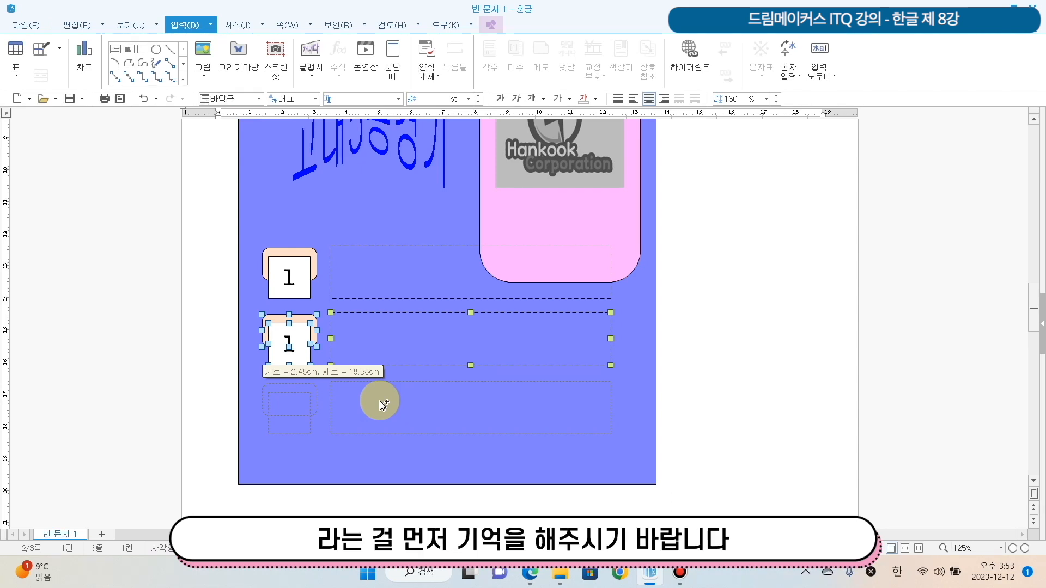
pyautogui.moveTo(381, 404); pyautogui.dragTo(379, 403)
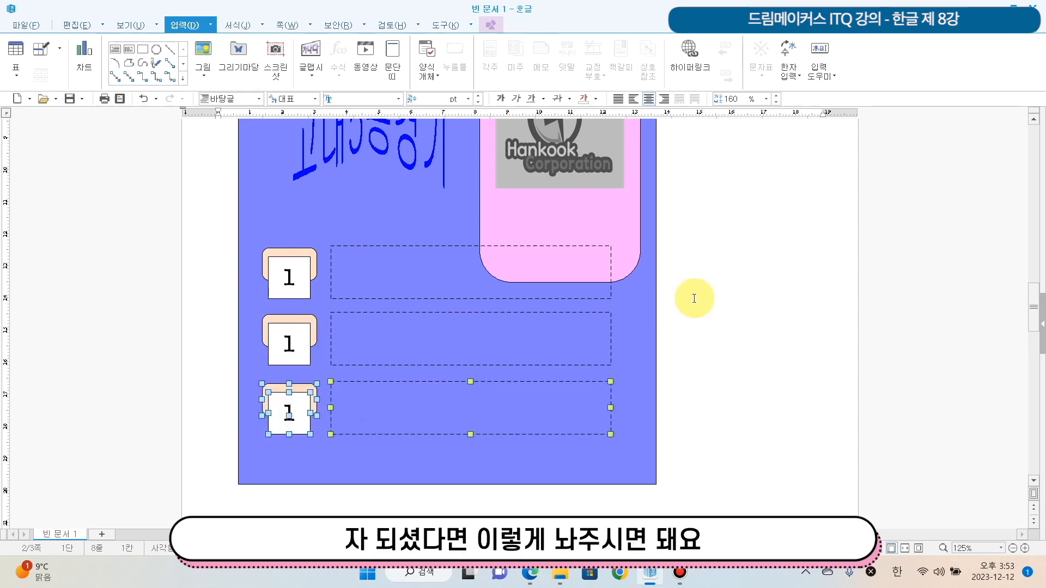
pyautogui.click(766, 284)
pyautogui.scroll(-5, 766, 284)
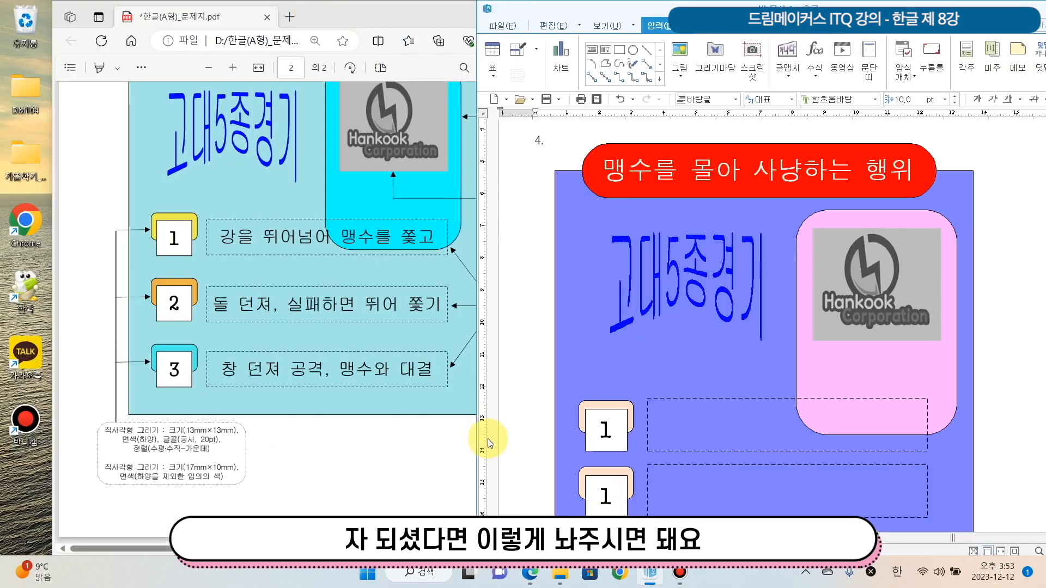
# Change the numbers in the second and third white squares to 2 and 3
pyautogui.scroll(-3, 672, 358)
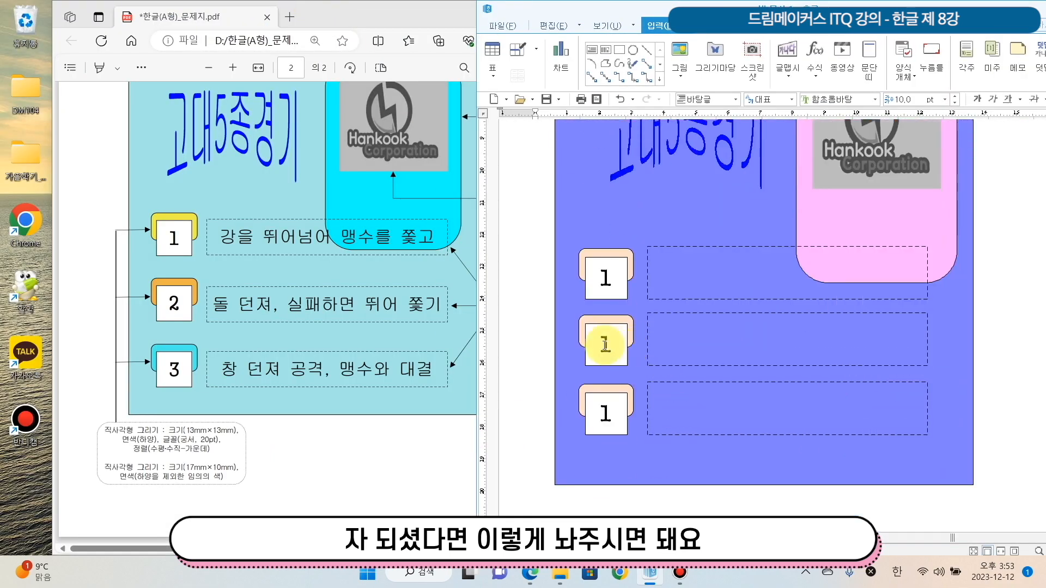
pyautogui.moveTo(597, 345); pyautogui.dragTo(620, 346)
pyautogui.write('2')
pyautogui.moveTo(598, 415); pyautogui.dragTo(618, 417)
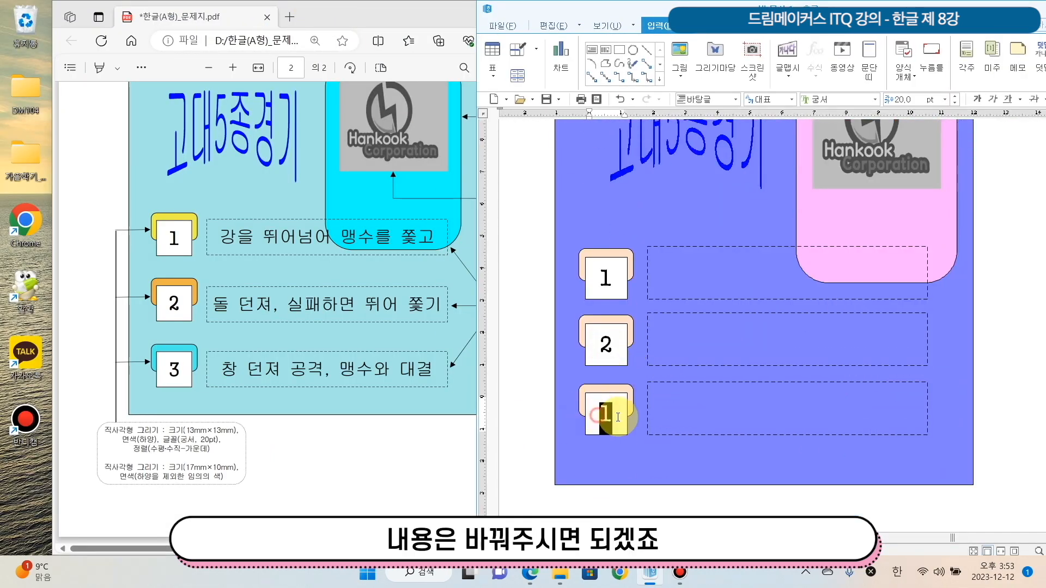
pyautogui.write('3')
# Fill the three dashed text boxes with "강을 뛰어넘어 맹수를 쫓고", "돌 던져, 실패하면 뛰어 쫓기" and "창 던져 공격, 맹수와 대결"
pyautogui.click(720, 265)
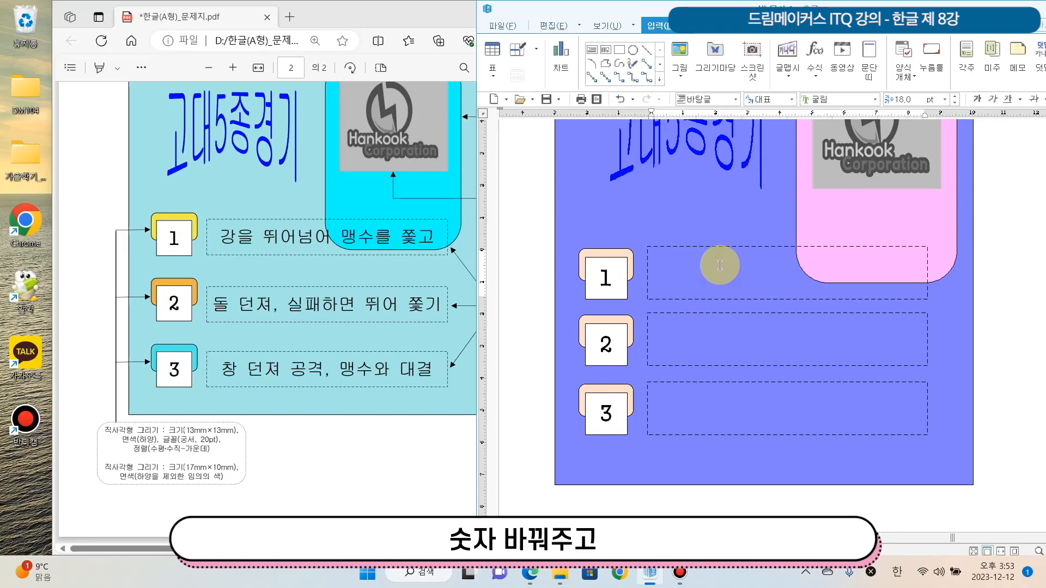
pyautogui.write('강을')
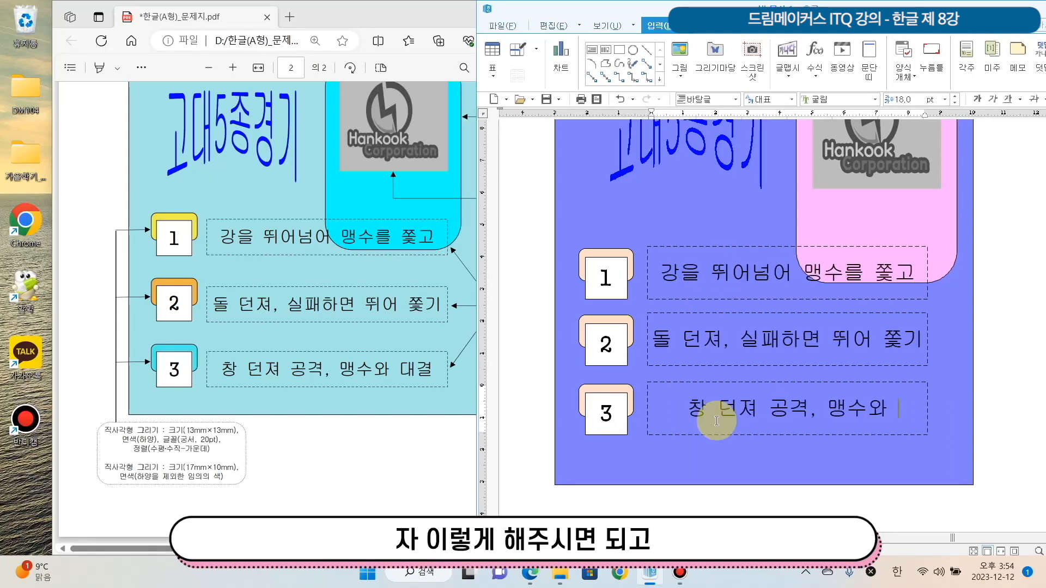
pyautogui.write('대겨')
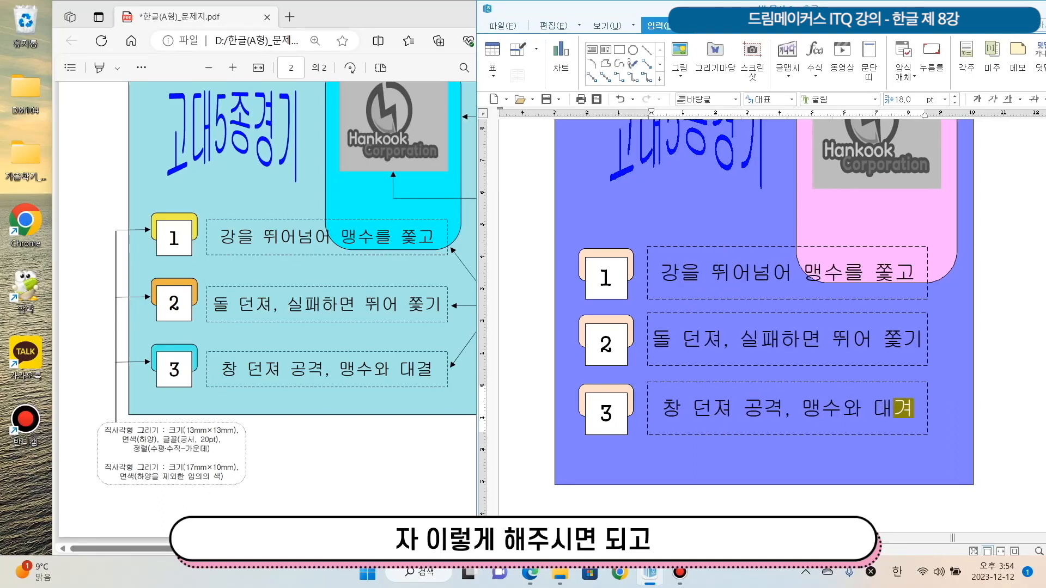
# Set the fill colour (면 색) of the rounded shape behind number 2 to green
pyautogui.click(599, 322)
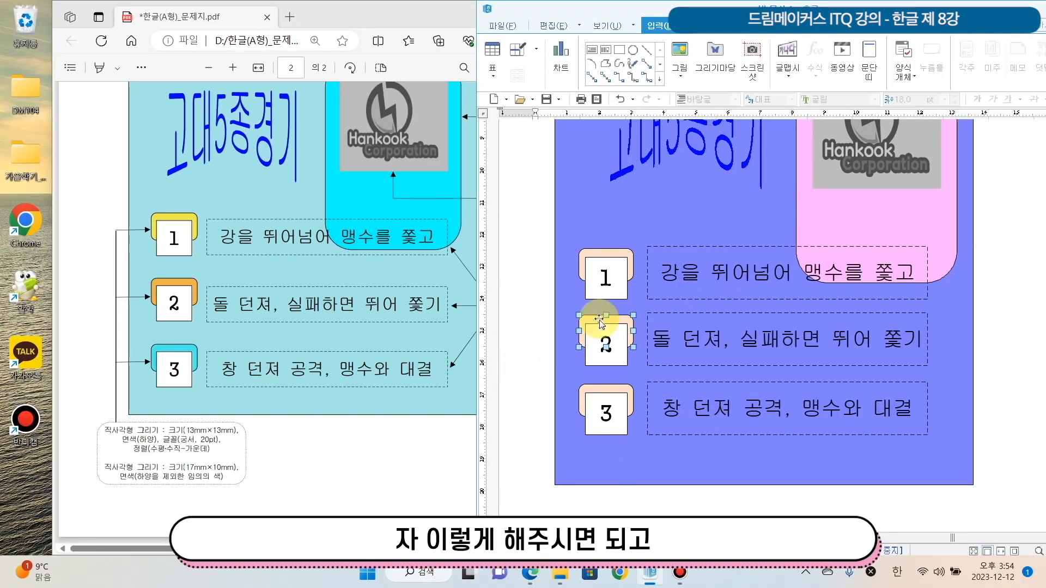
pyautogui.doubleClick(600, 322)
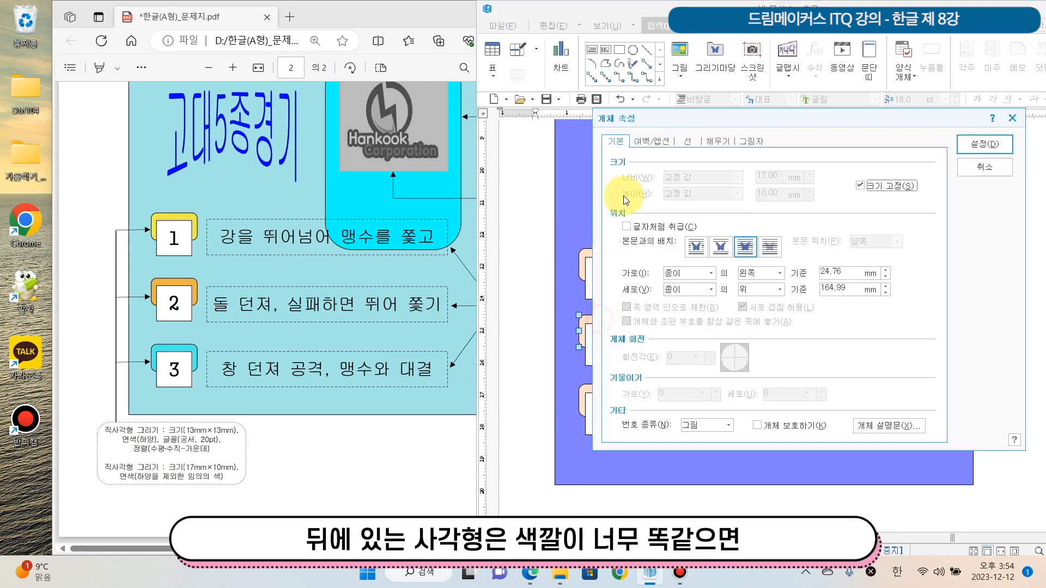
pyautogui.click(728, 143)
pyautogui.click(698, 209)
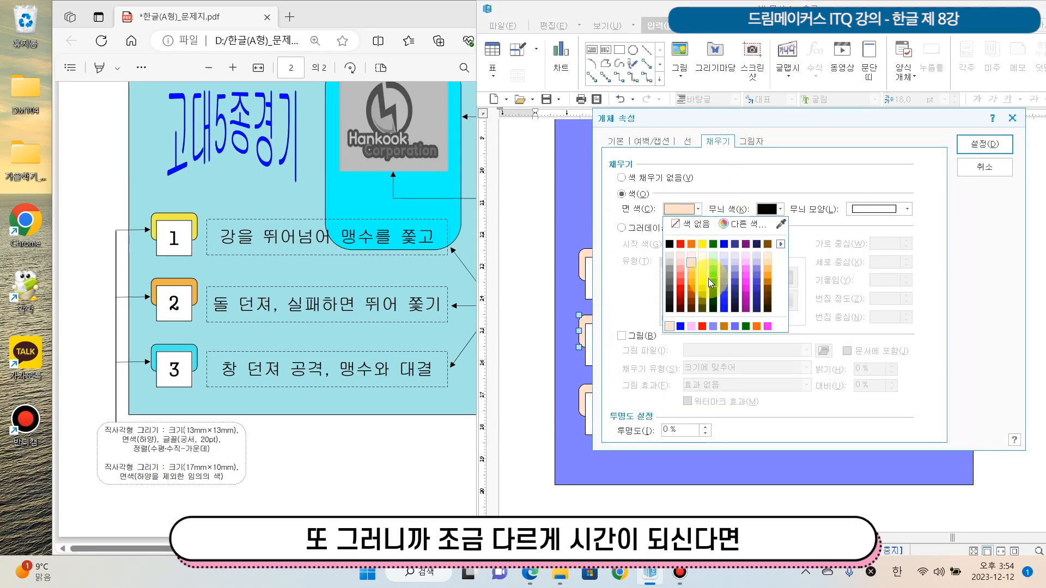
pyautogui.click(708, 279)
pyautogui.click(985, 144)
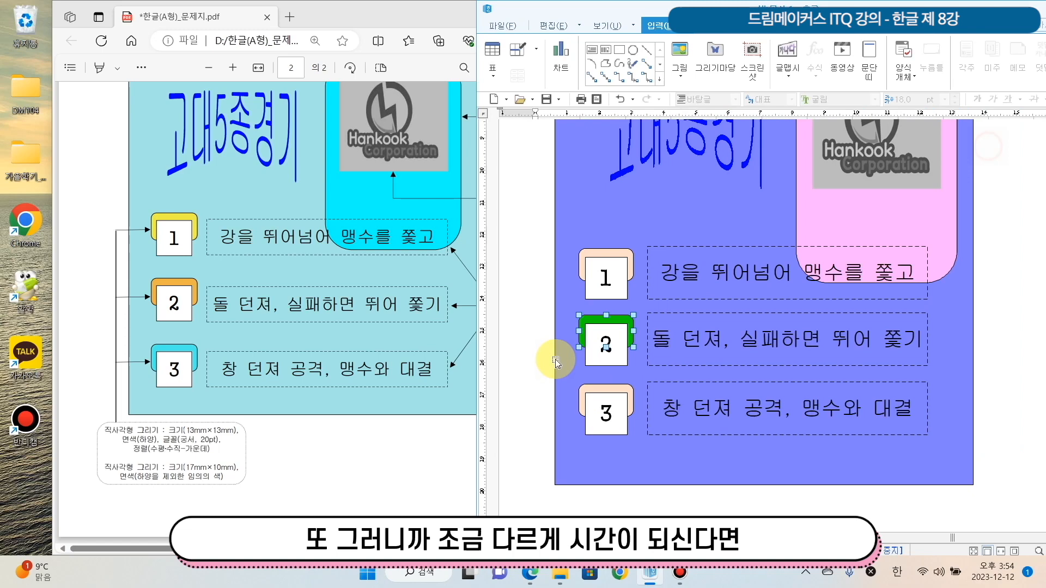
# Set the fill colour (면 색) of the rounded shape behind number 3 to yellow
pyautogui.doubleClick(630, 397)
pyautogui.click(688, 206)
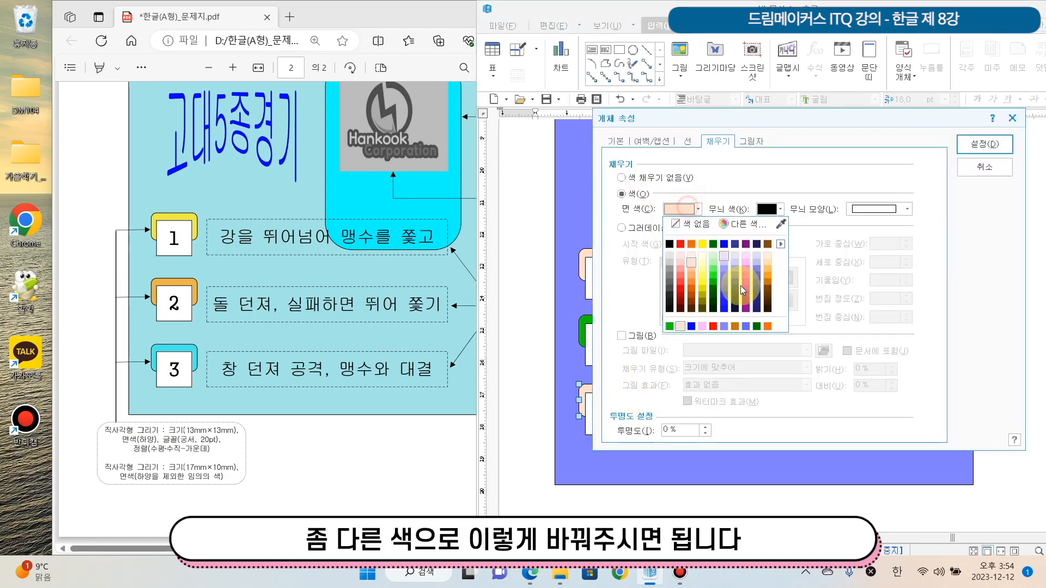
pyautogui.click(769, 272)
pyautogui.click(985, 144)
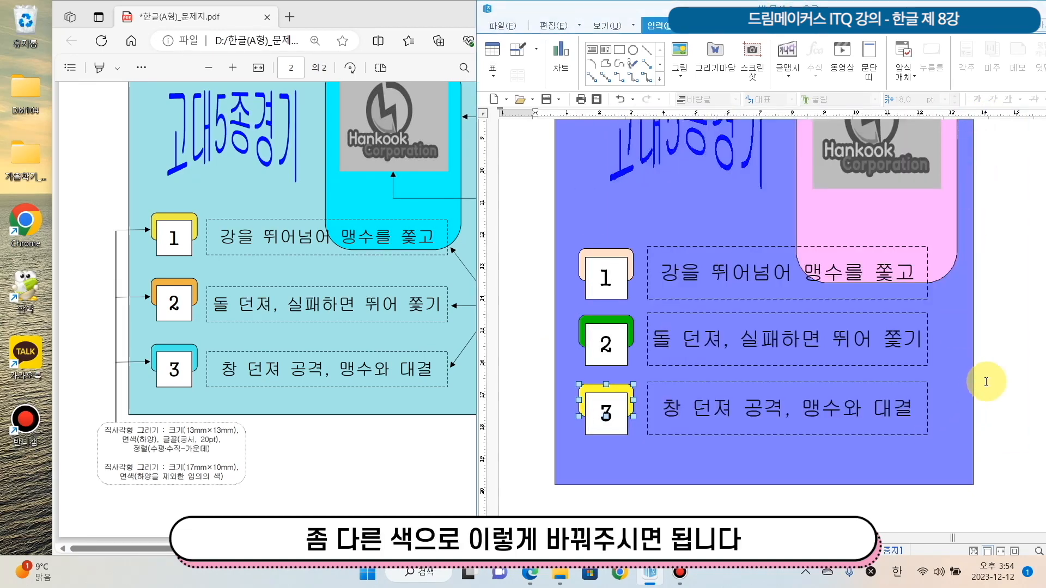
pyautogui.click(1004, 374)
# Review the question 3 equations and the complete question 4 drawing, from its background rectangle to the three numbered rows
pyautogui.scroll(-2, 1000, 386)
pyautogui.scroll(10, 1000, 386)
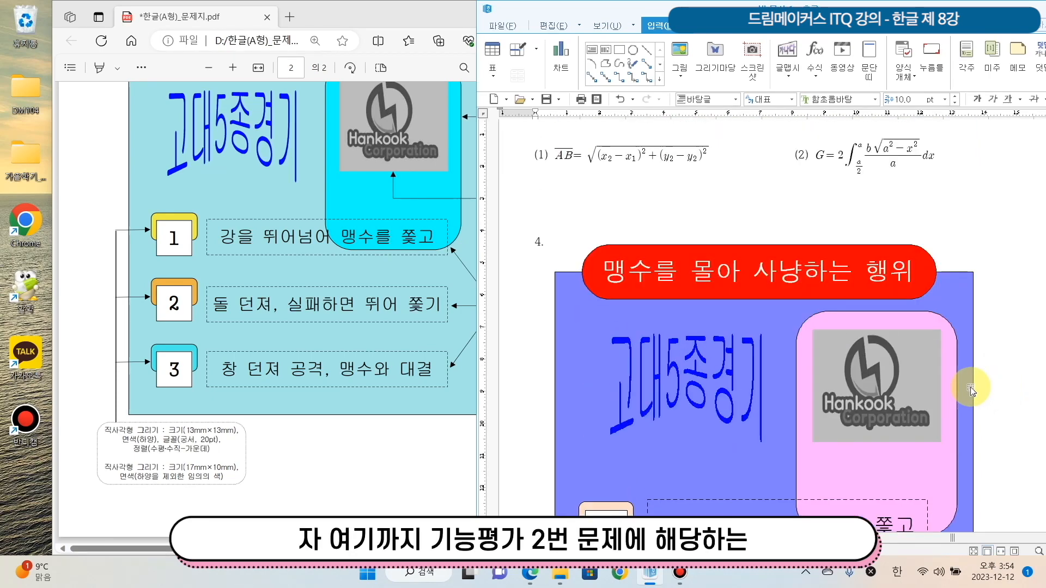
pyautogui.scroll(-5, 978, 375)
pyautogui.click(534, 207)
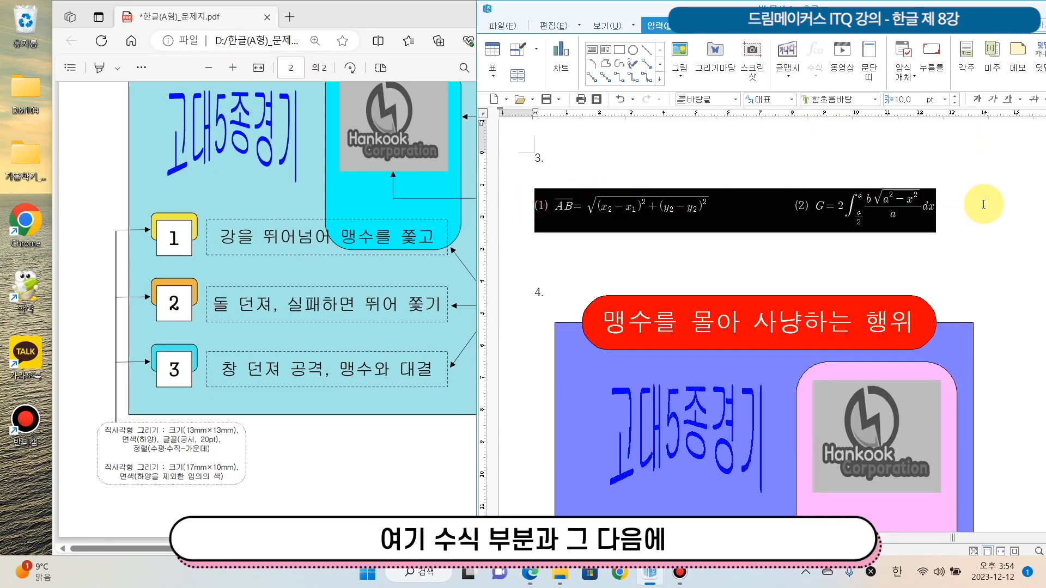
pyautogui.scroll(-3, 990, 283)
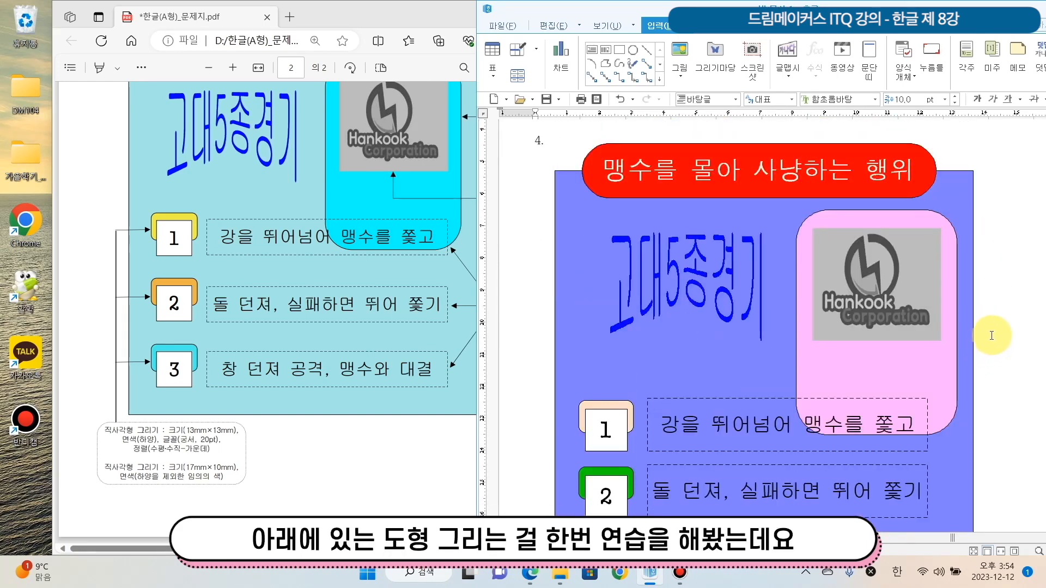
pyautogui.scroll(-1, 992, 337)
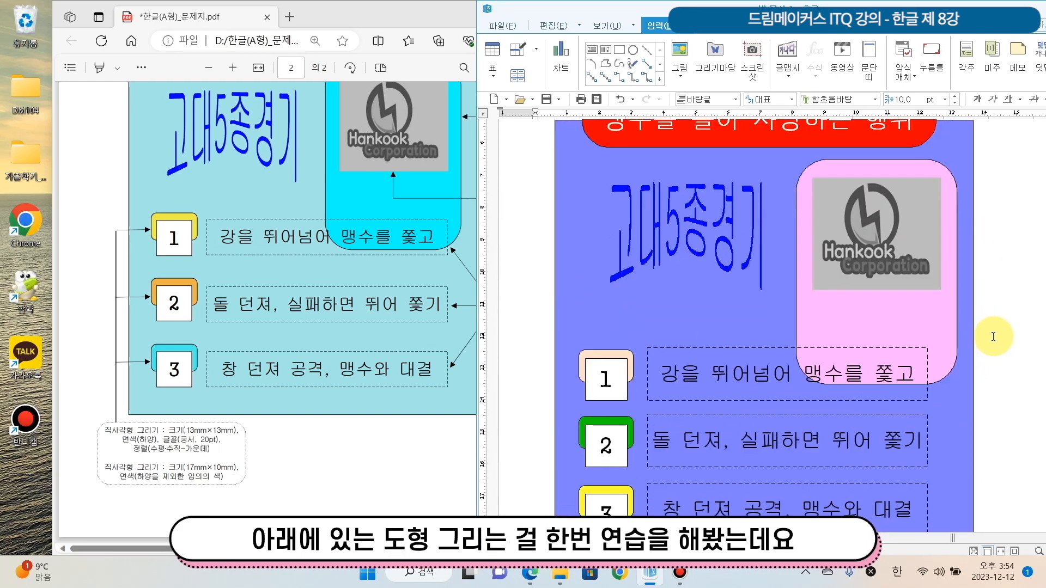
pyautogui.scroll(1, 993, 336)
pyautogui.click(569, 223)
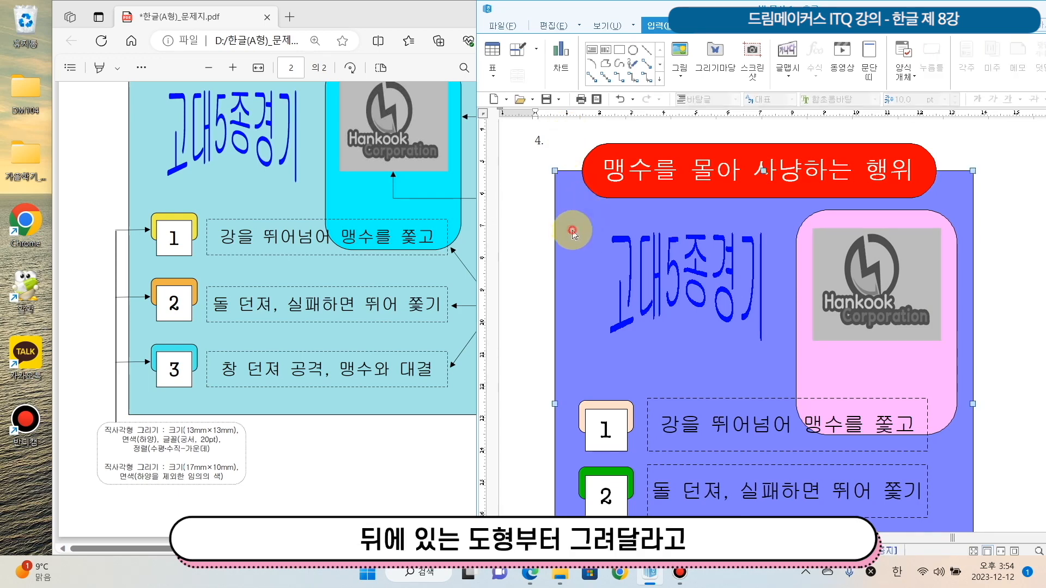
pyautogui.scroll(-3, 730, 246)
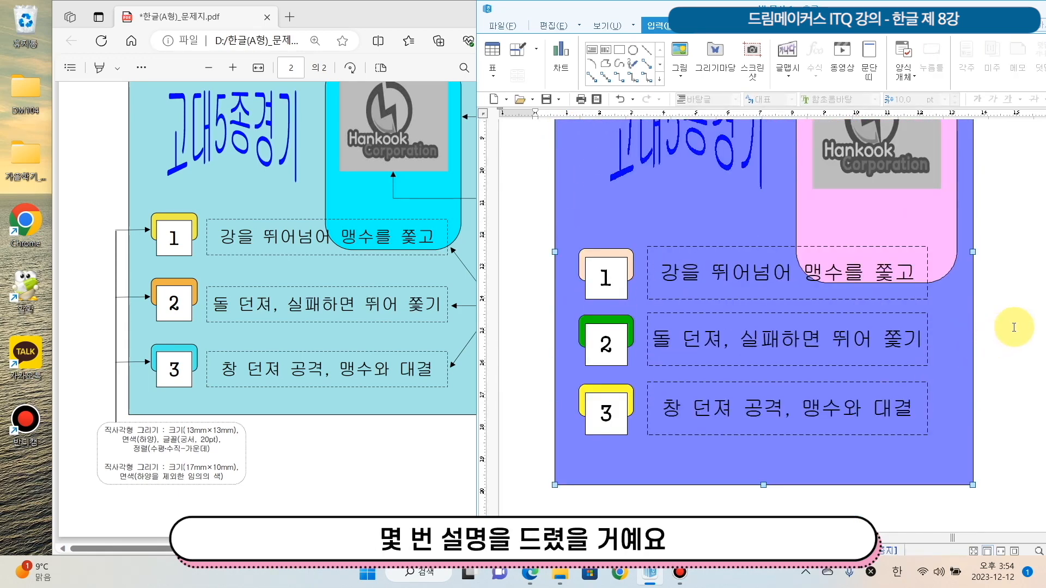
pyautogui.scroll(3, 999, 327)
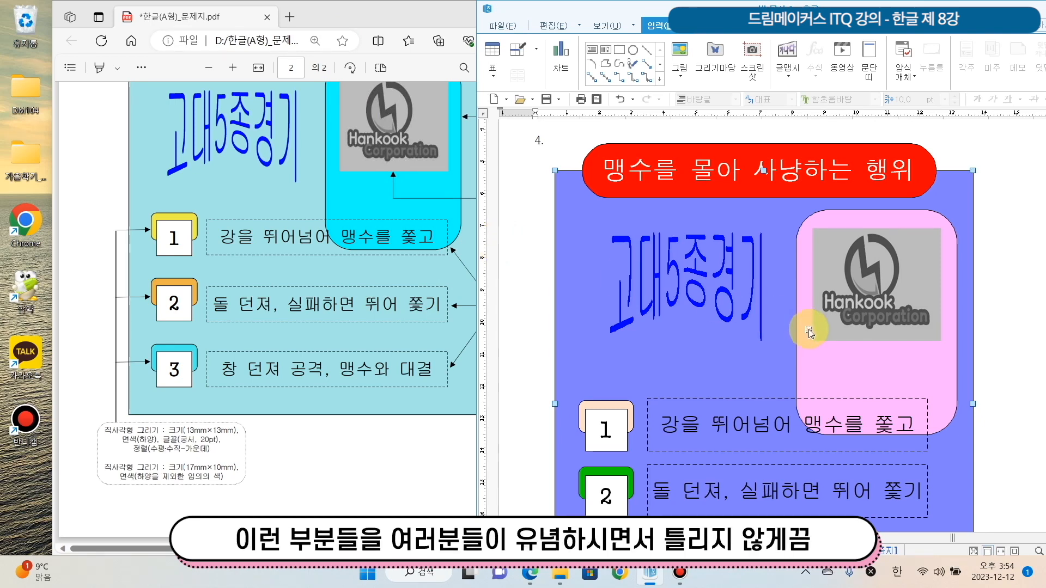
pyautogui.scroll(-4, 562, 299)
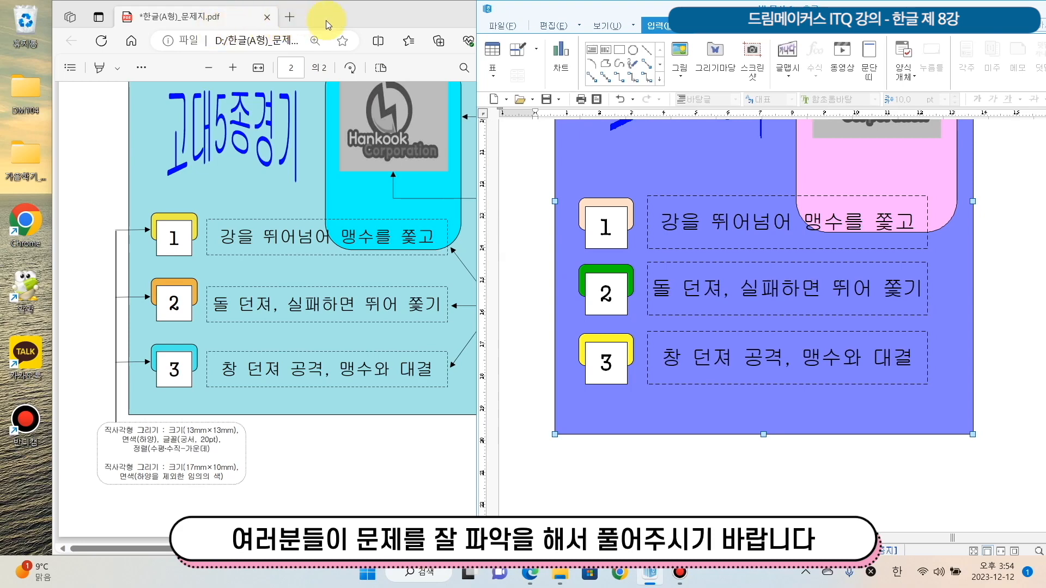
# Shift the question sheet window to view its shape instructions, and return to the start of question 4 in the document
pyautogui.moveTo(327, 18); pyautogui.dragTo(311, 27)
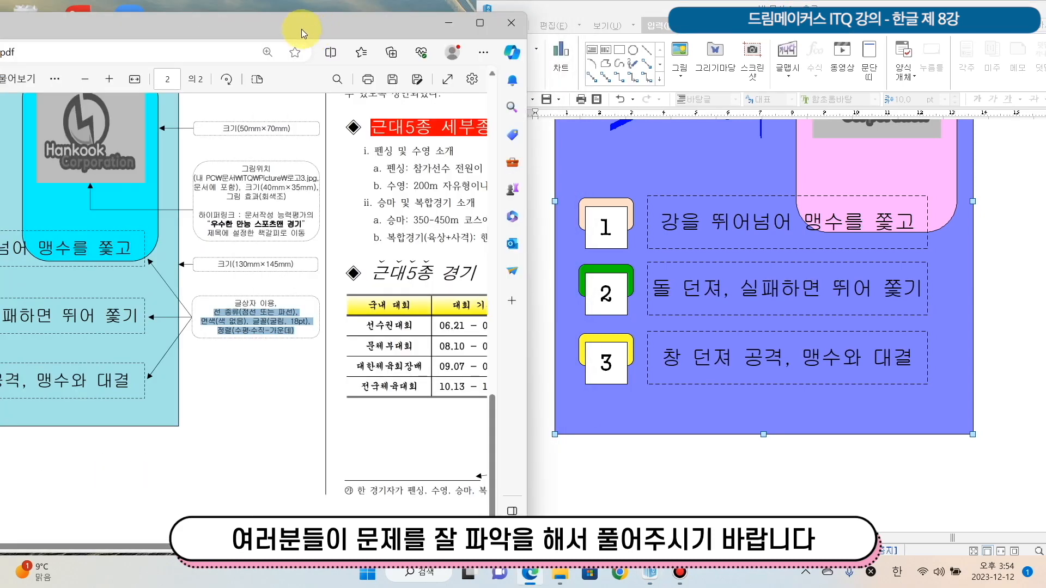
pyautogui.click(1004, 245)
pyautogui.scroll(4, 1005, 246)
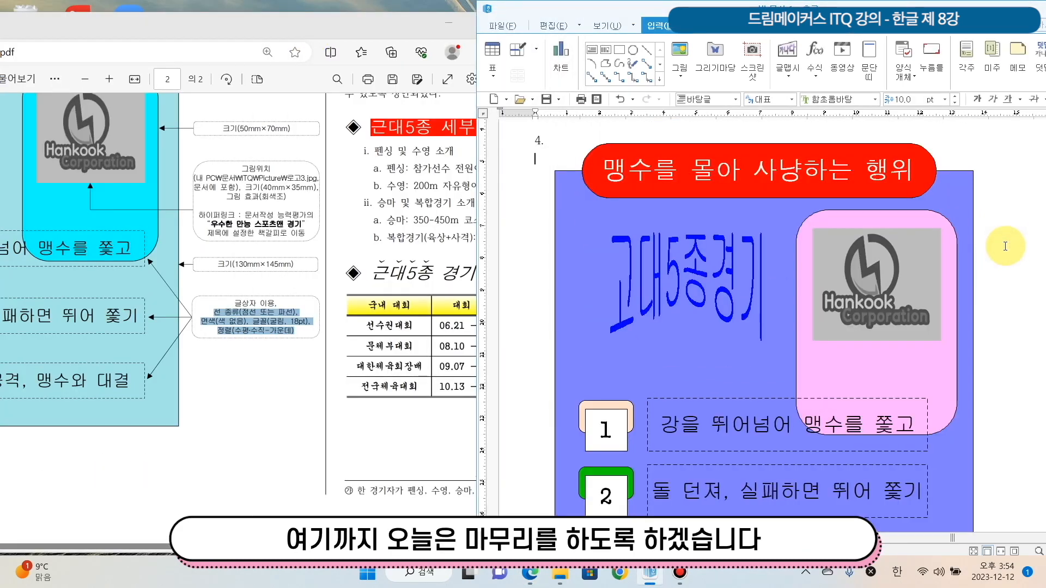
pyautogui.scroll(1, 1005, 246)
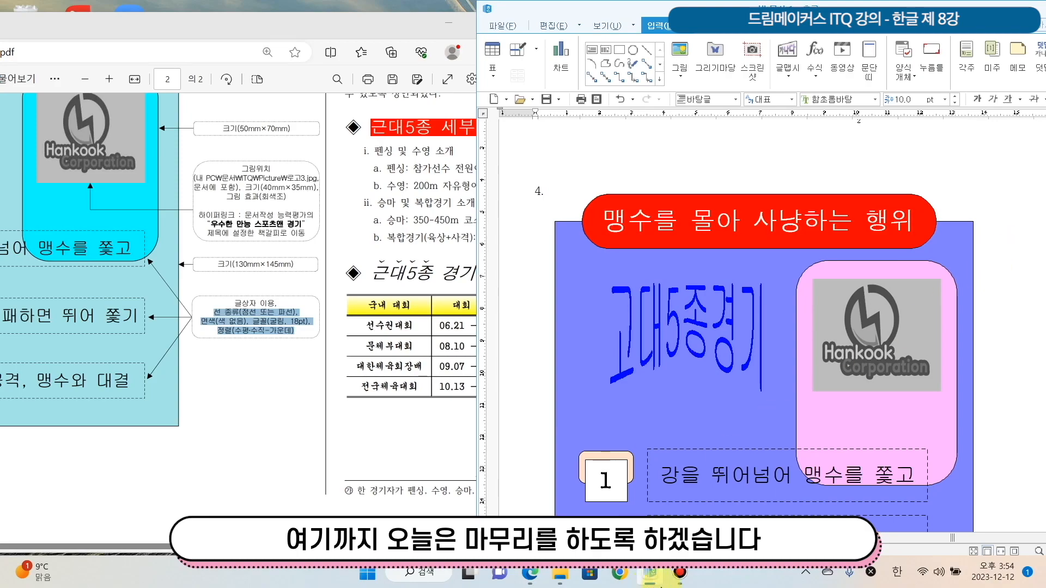